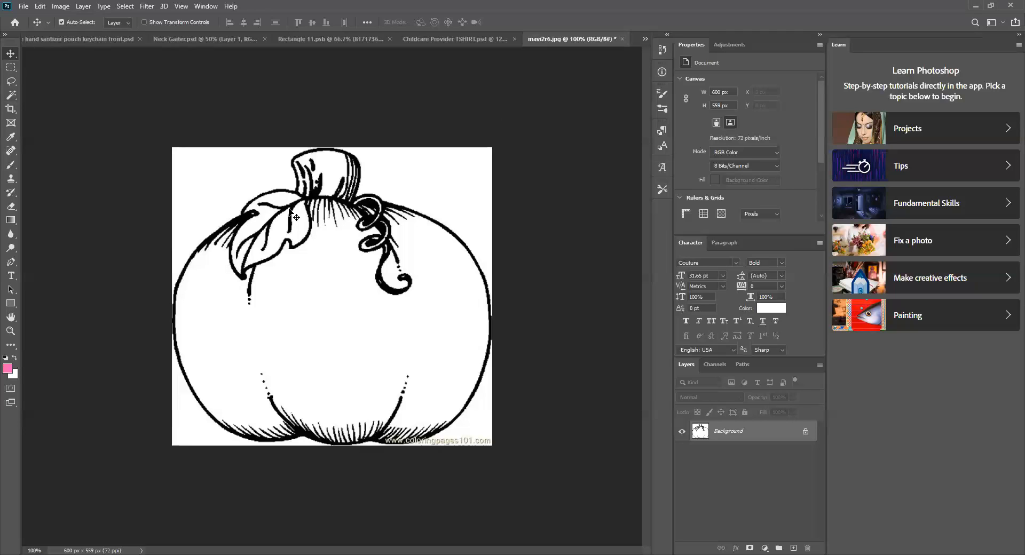
# Select the white areas inside the pumpkin's leaf with the Magic Wand
pyautogui.click(12, 96)
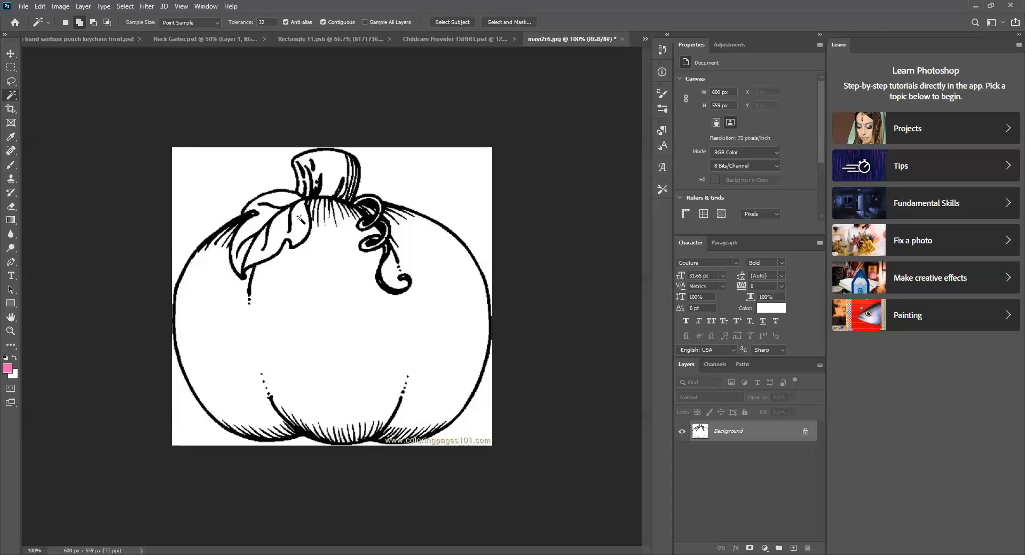
pyautogui.click(267, 216)
pyautogui.click(181, 7)
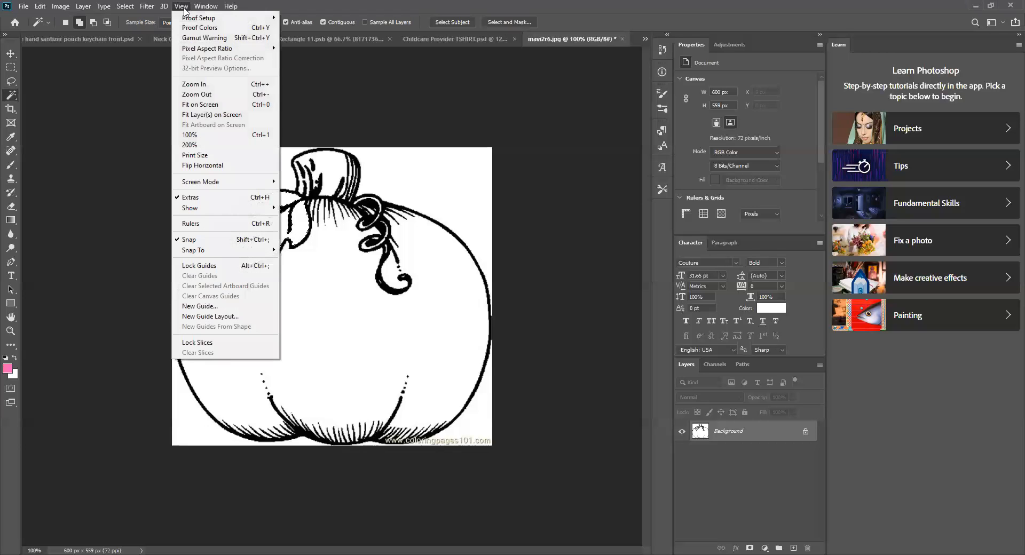
pyautogui.click(207, 85)
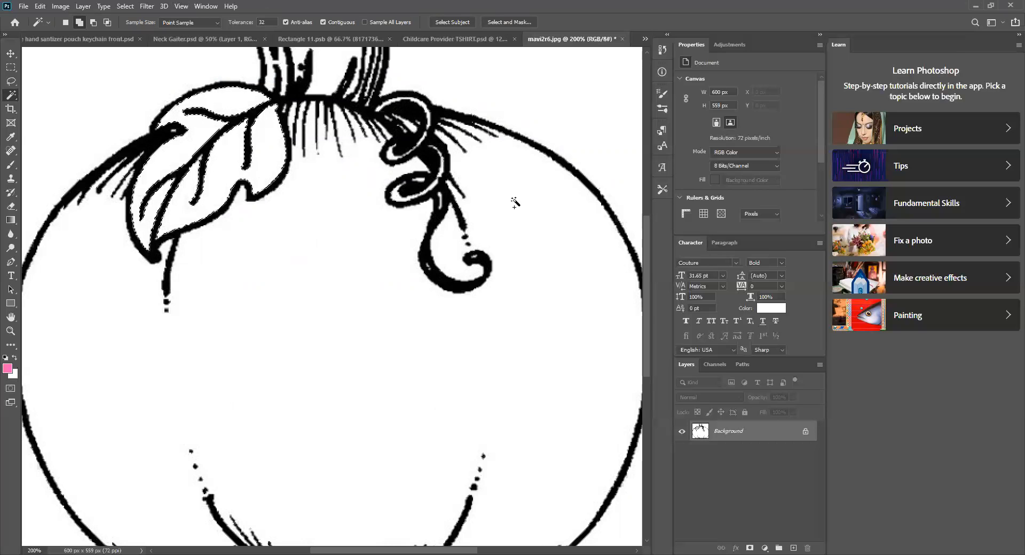
pyautogui.click(231, 107)
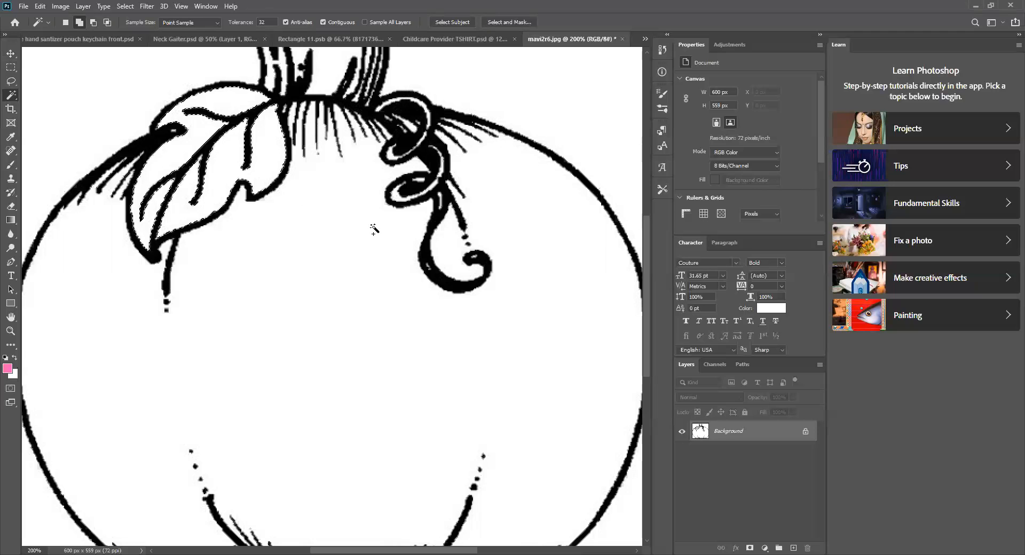
# Copy the selected leaf areas from the Background layer
pyautogui.click(14, 57)
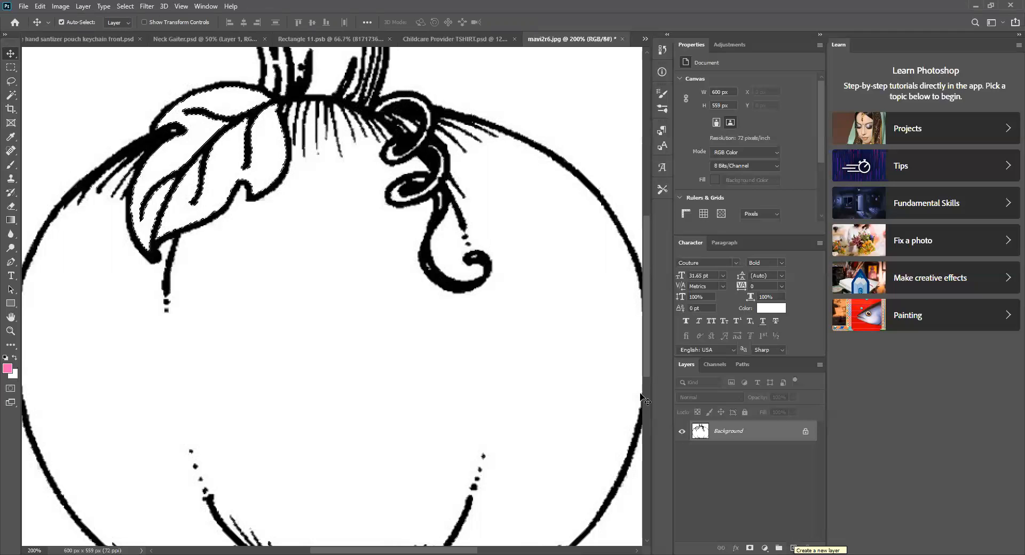
pyautogui.click(41, 7)
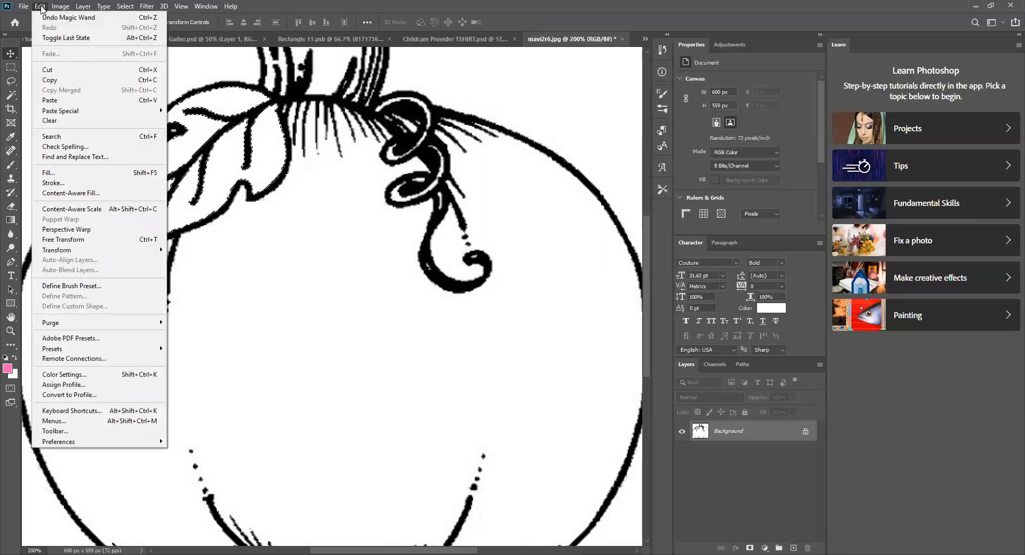
pyautogui.click(64, 80)
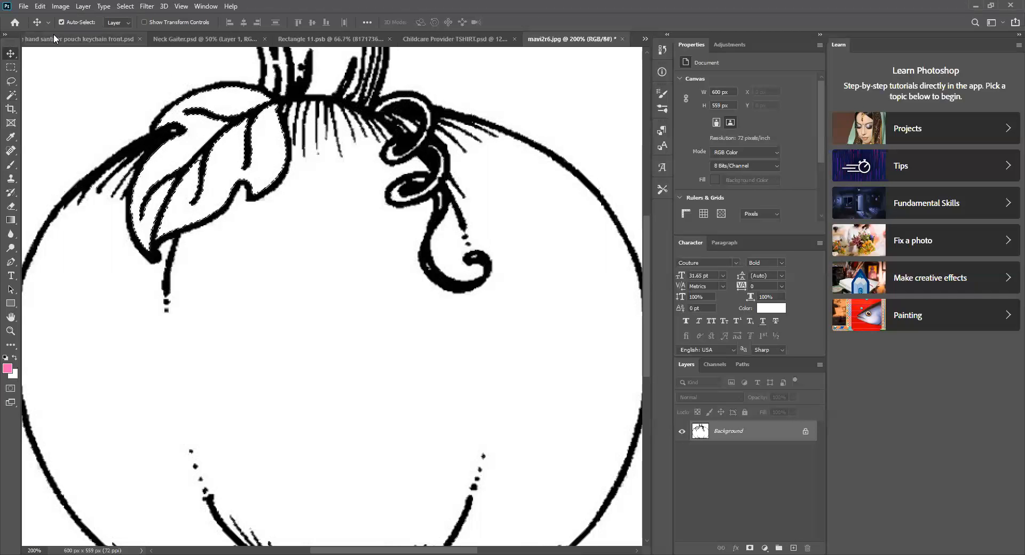
pyautogui.click(40, 6)
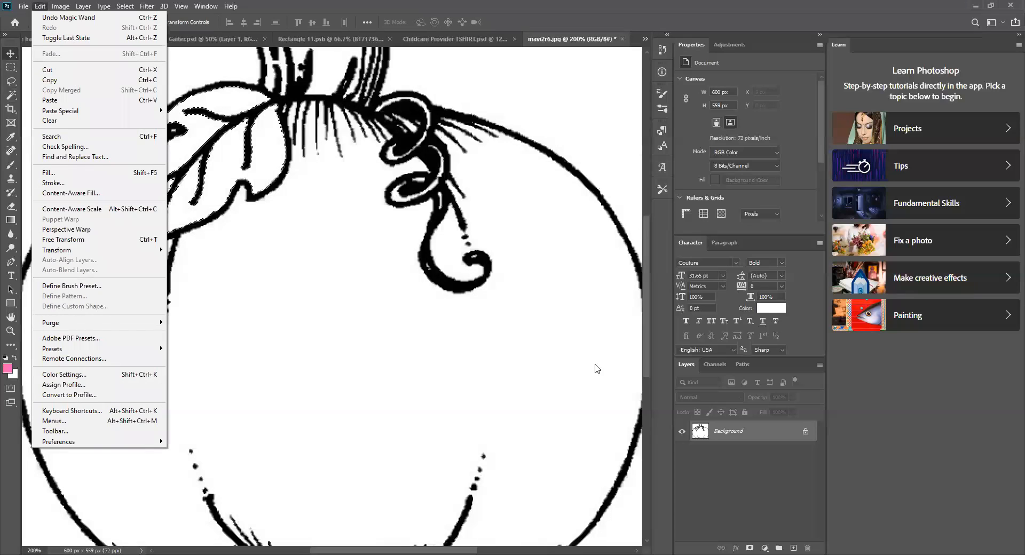
# Create a new layer above the Background and name it leaf
pyautogui.click(795, 543)
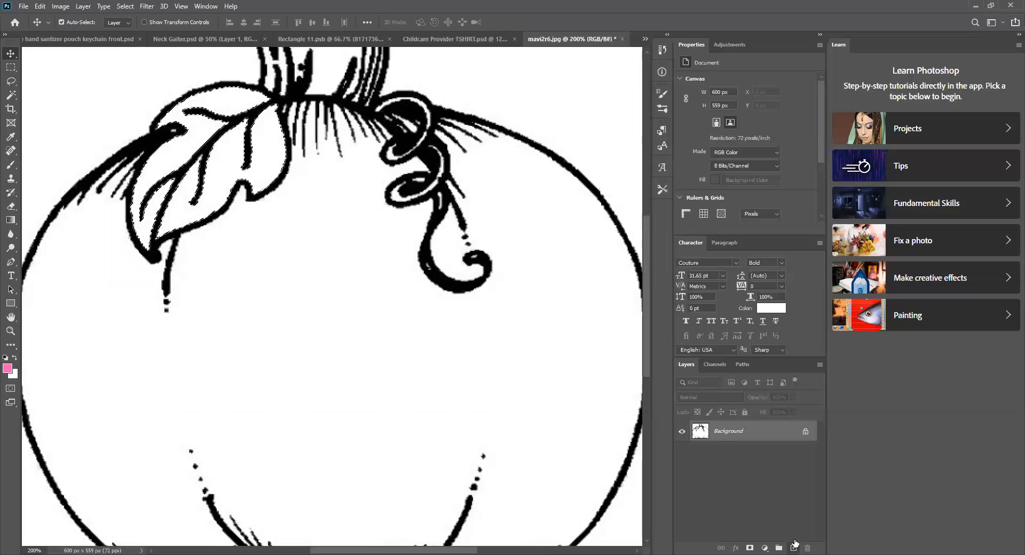
pyautogui.click(794, 547)
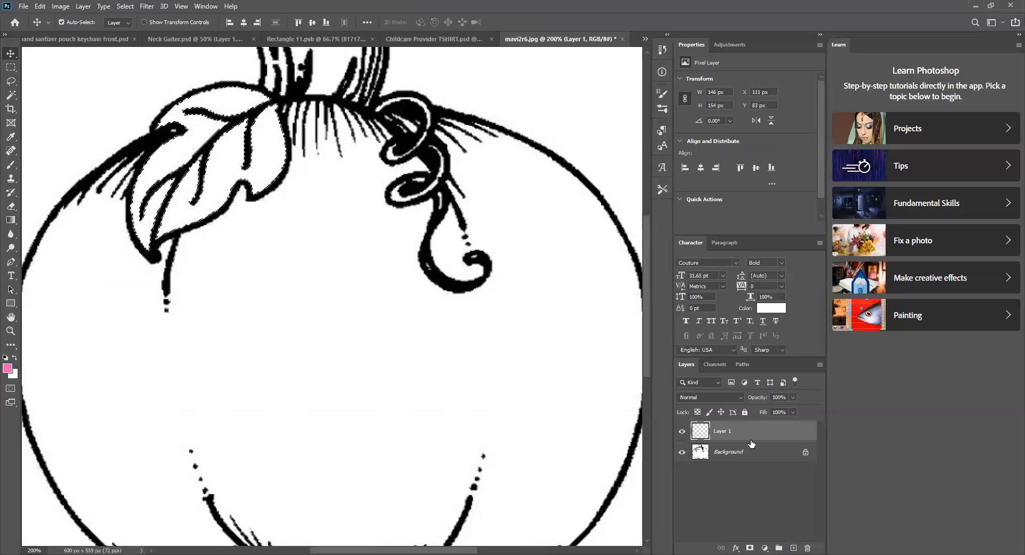
pyautogui.doubleClick(721, 431)
pyautogui.write('leaf')
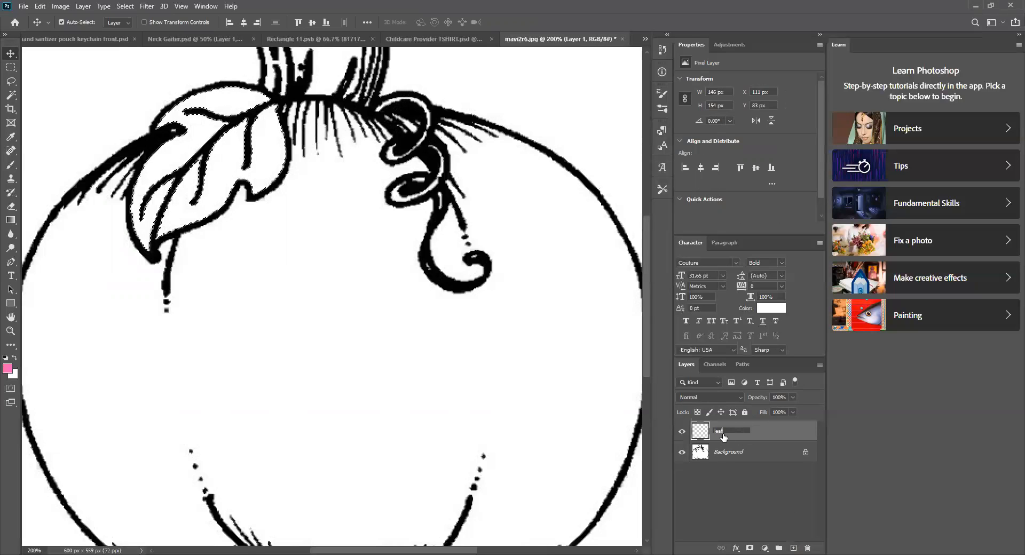
pyautogui.press('Return')
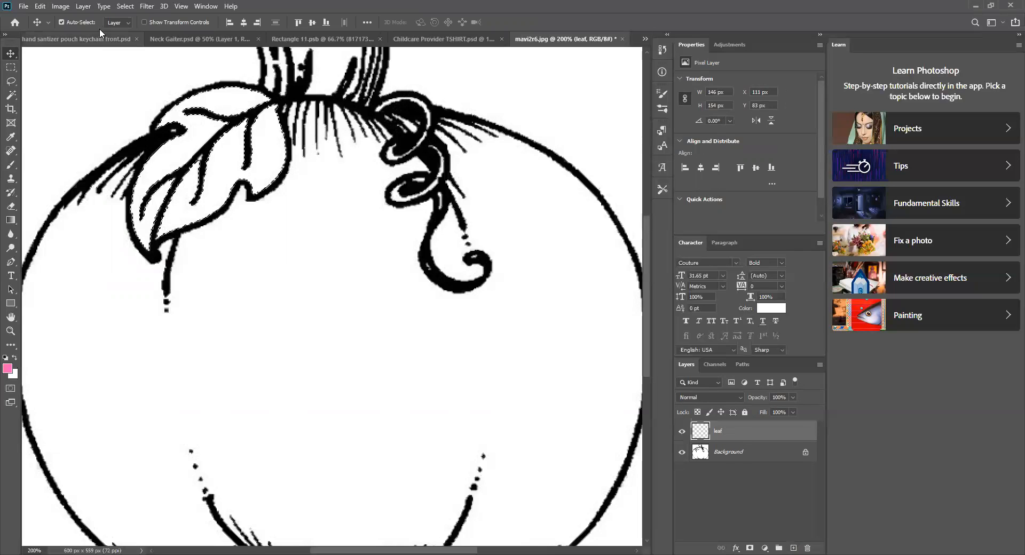
# Paste the copied leaf areas in place on the leaf layer and check them with the Background layer temporarily hidden
pyautogui.click(40, 7)
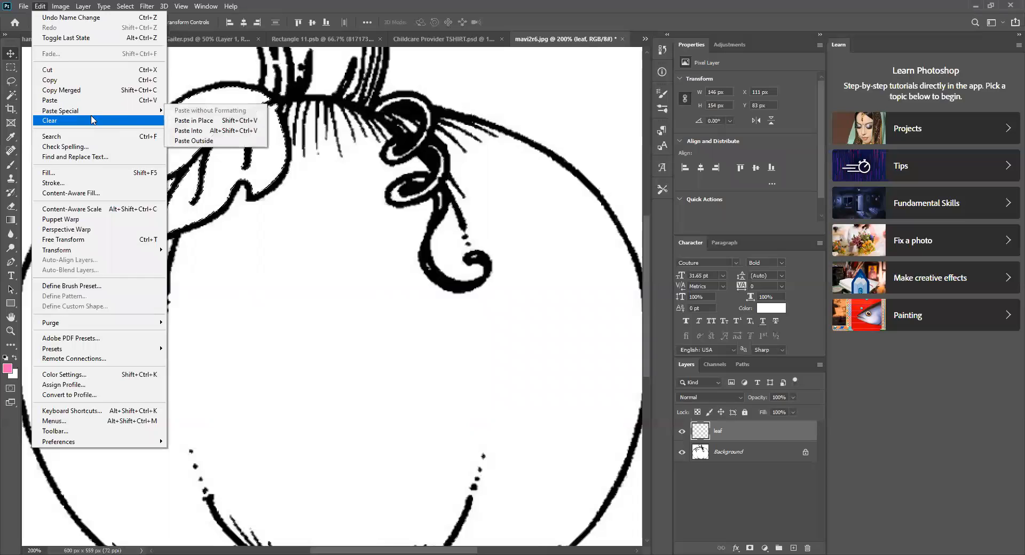
pyautogui.moveTo(80, 114)
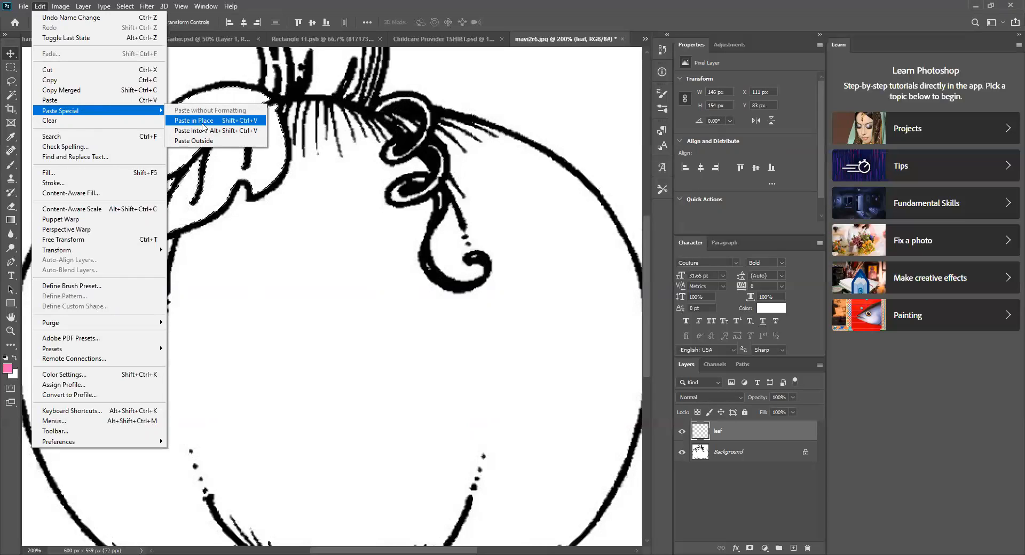
pyautogui.click(208, 122)
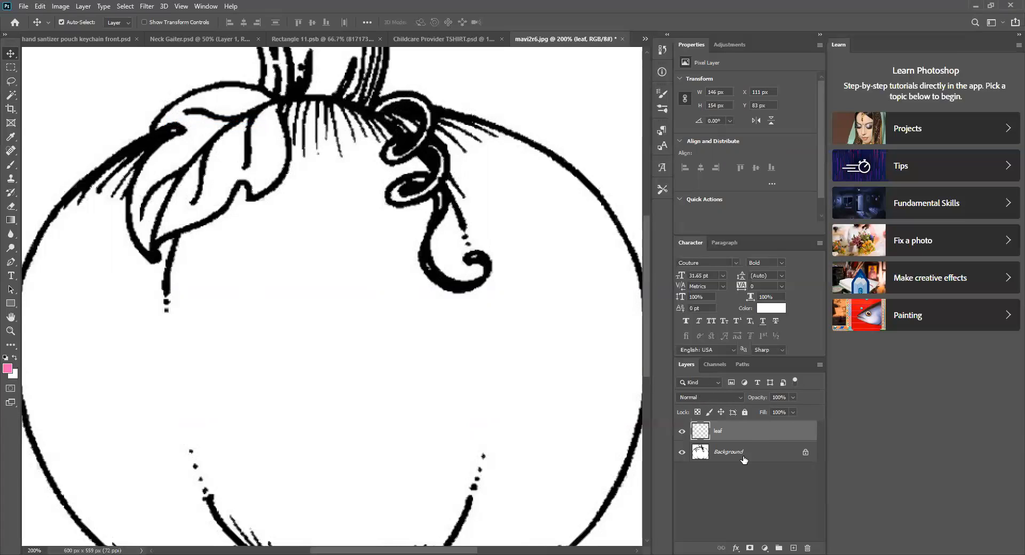
pyautogui.click(682, 452)
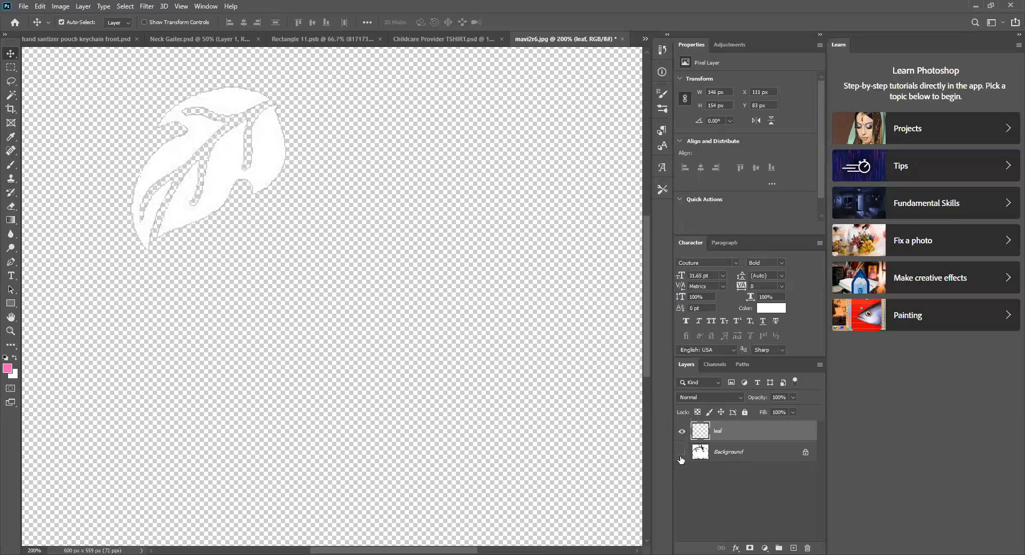
pyautogui.click(682, 452)
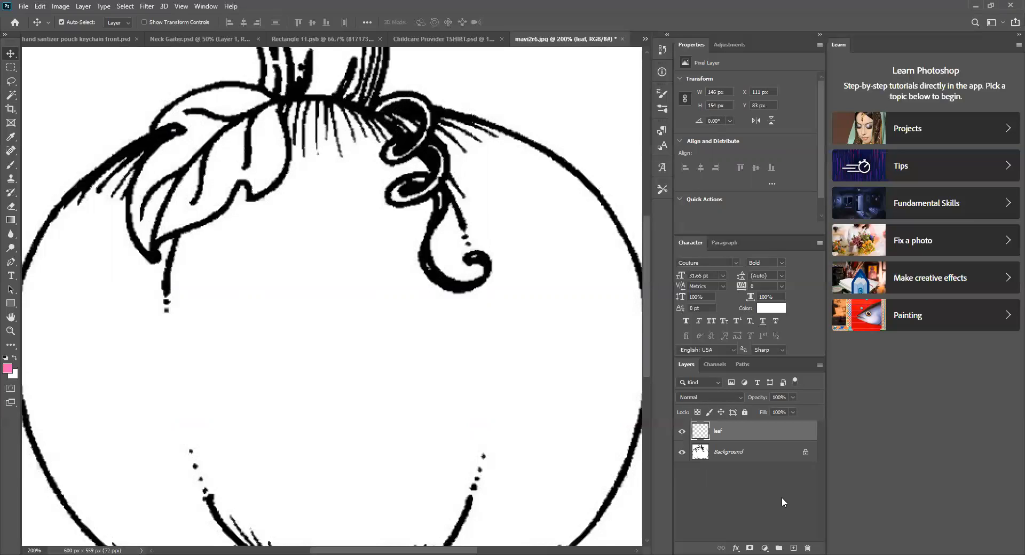
# Add a Color Overlay effect to the leaf layer in purple (861aca) at 100% opacity with Normal blend mode
pyautogui.scroll(3, 781, 497)
pyautogui.scroll(-1, 765, 494)
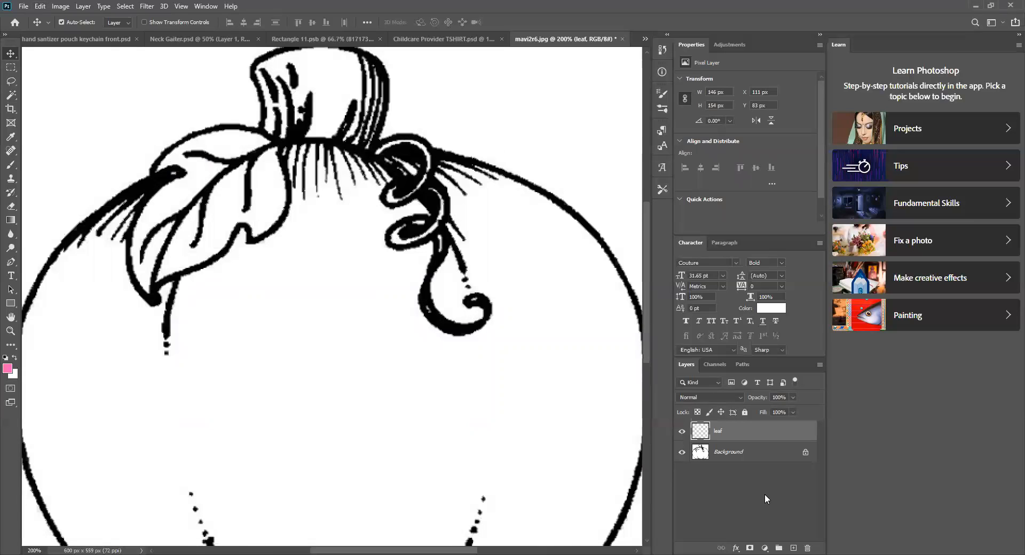
pyautogui.scroll(-1, 764, 494)
pyautogui.scroll(1, 764, 494)
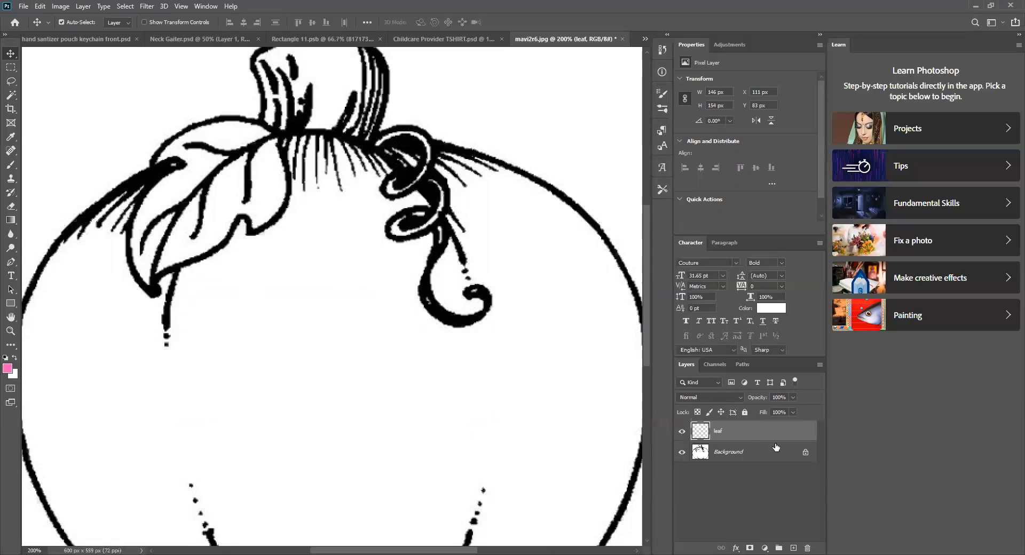
pyautogui.click(732, 547)
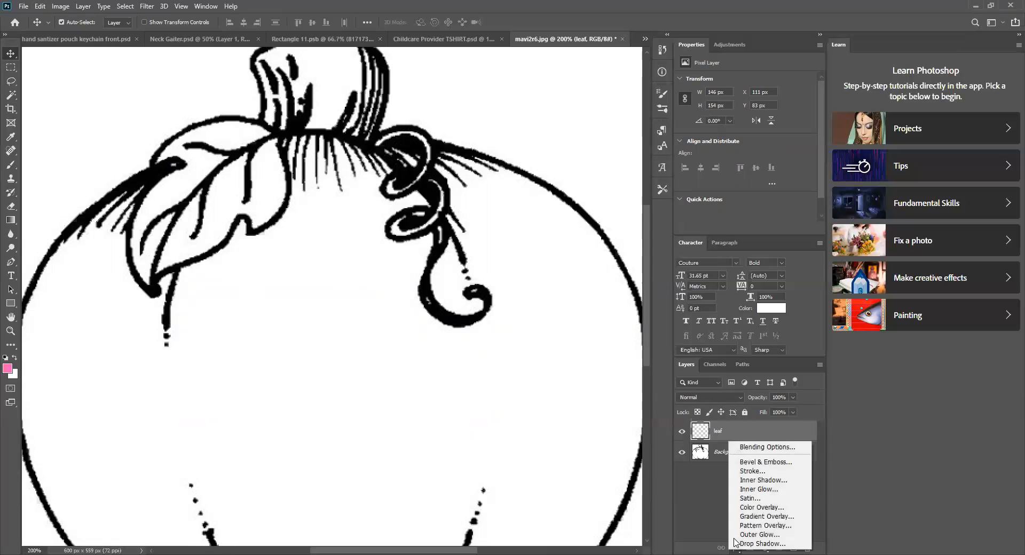
pyautogui.click(757, 508)
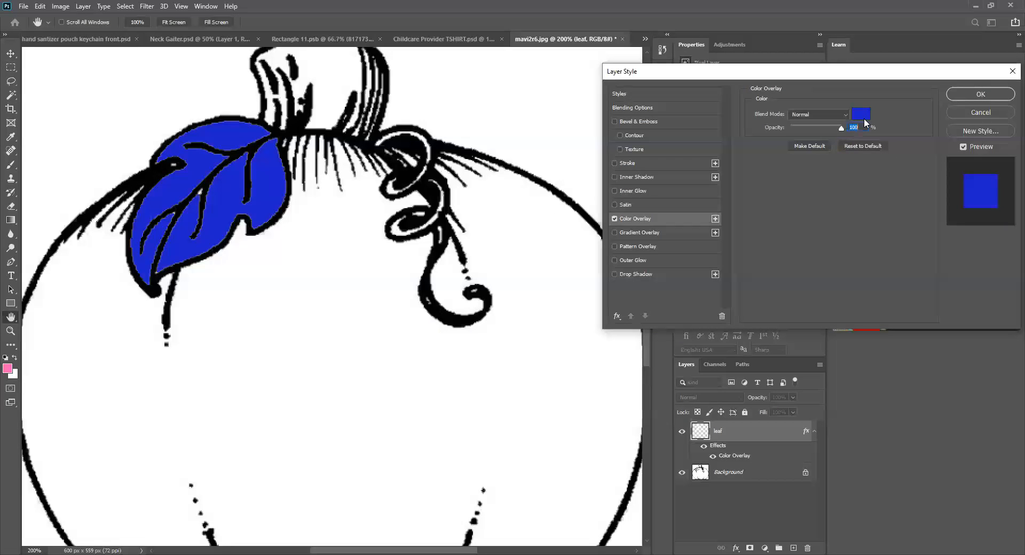
pyautogui.click(861, 114)
pyautogui.click(737, 160)
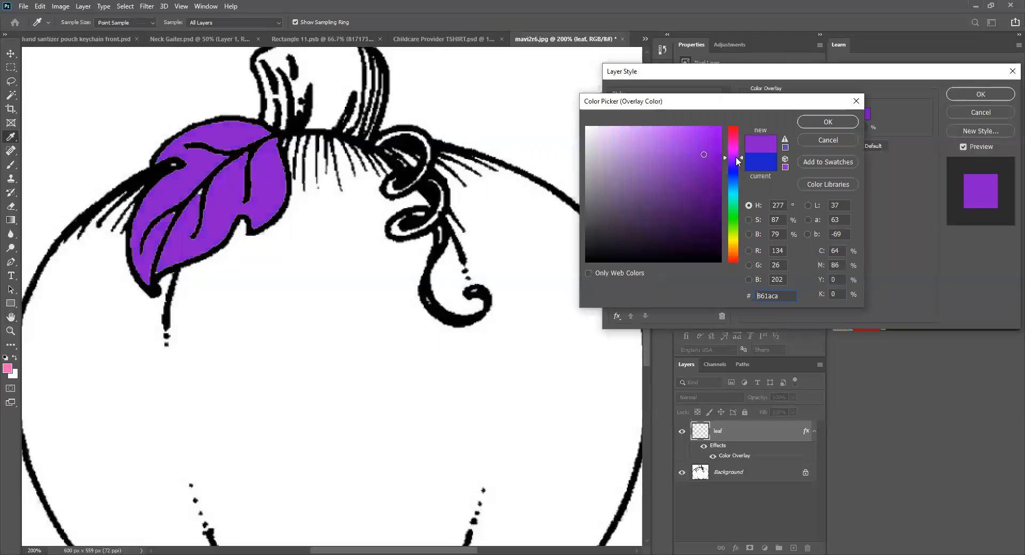
pyautogui.click(834, 125)
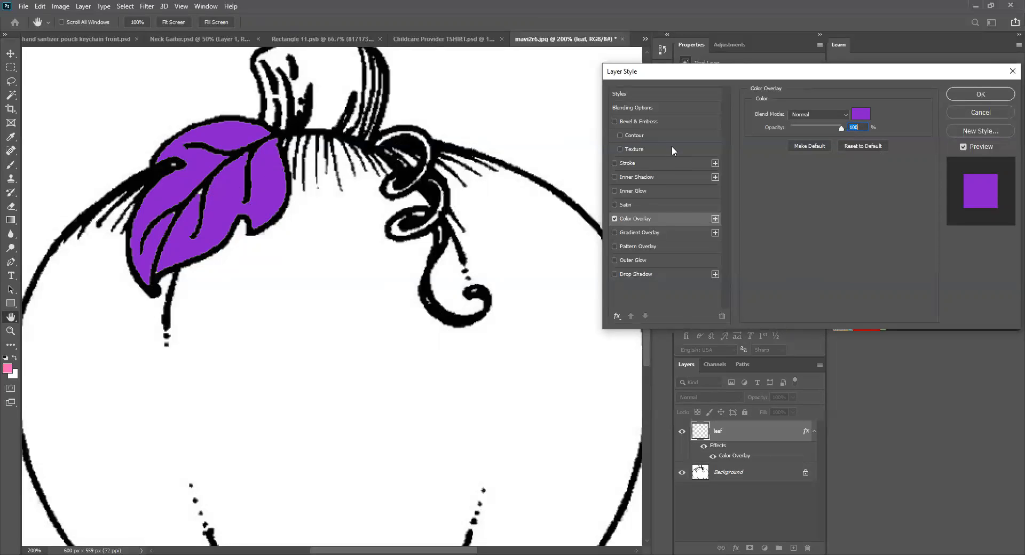
pyautogui.click(975, 94)
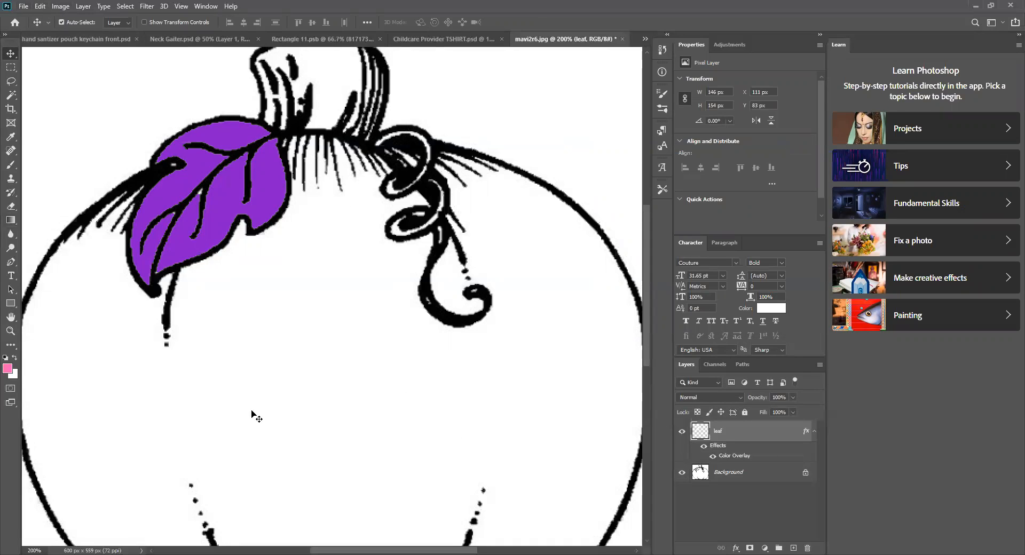
# Open the zebra-stripe image UdDJL2o from the Downloads folder
pyautogui.click(24, 6)
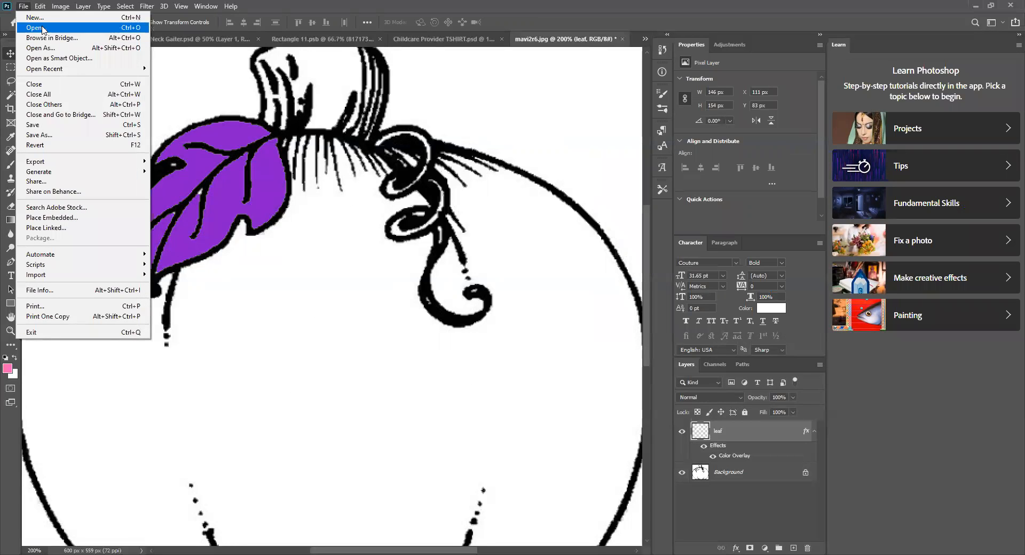
pyautogui.click(43, 28)
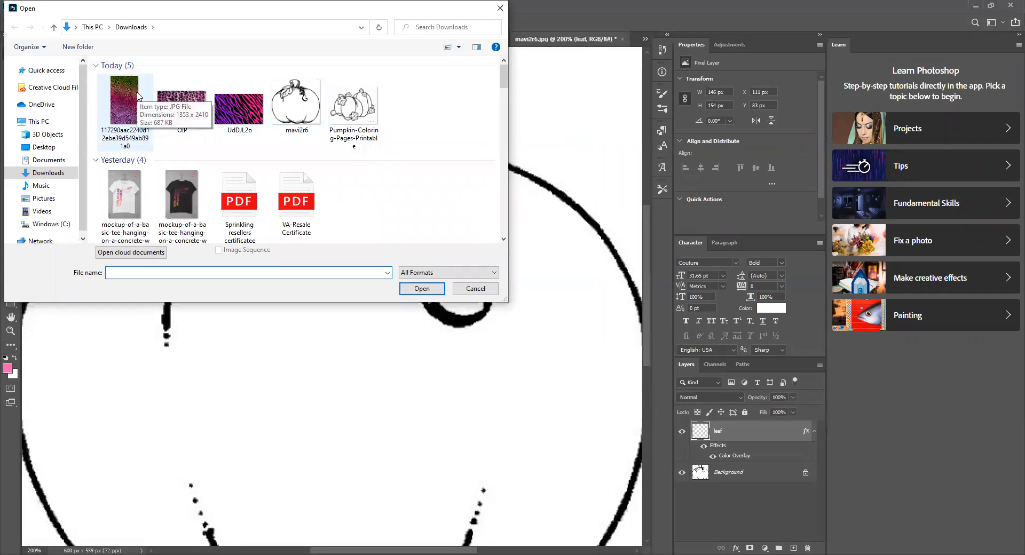
pyautogui.click(238, 118)
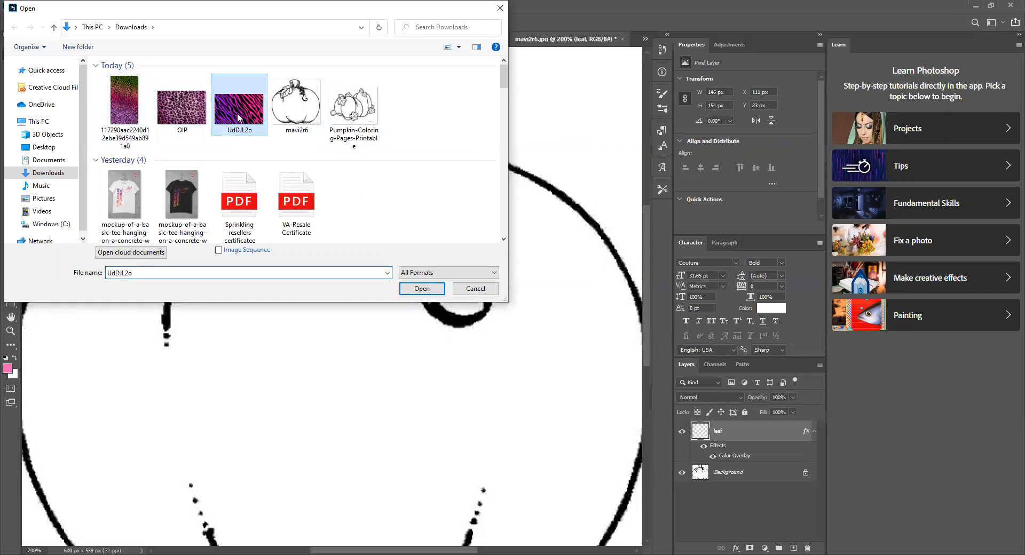
pyautogui.click(432, 289)
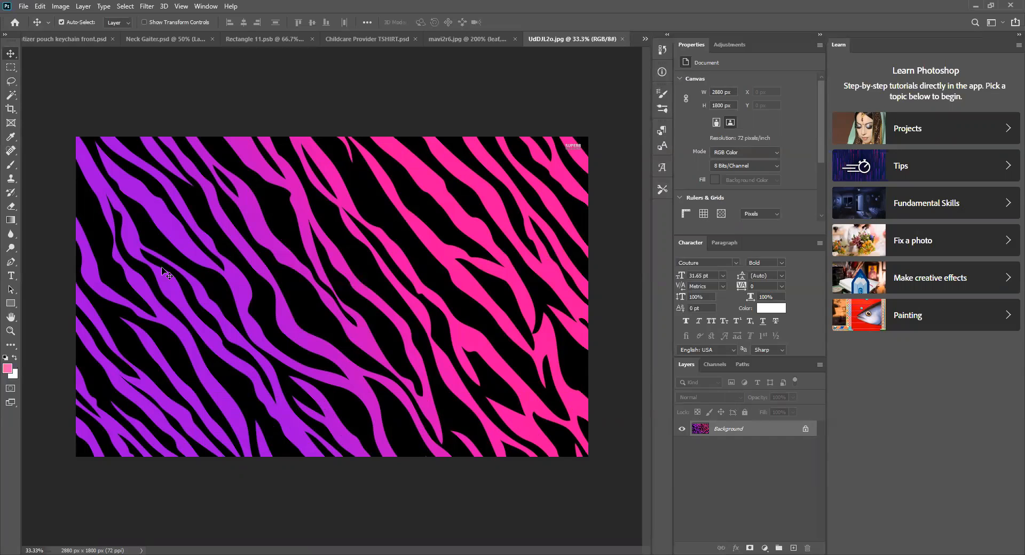
# Define the zebra-stripe image as a pattern named UdDJL2o.jpg and close the image
pyautogui.click(41, 7)
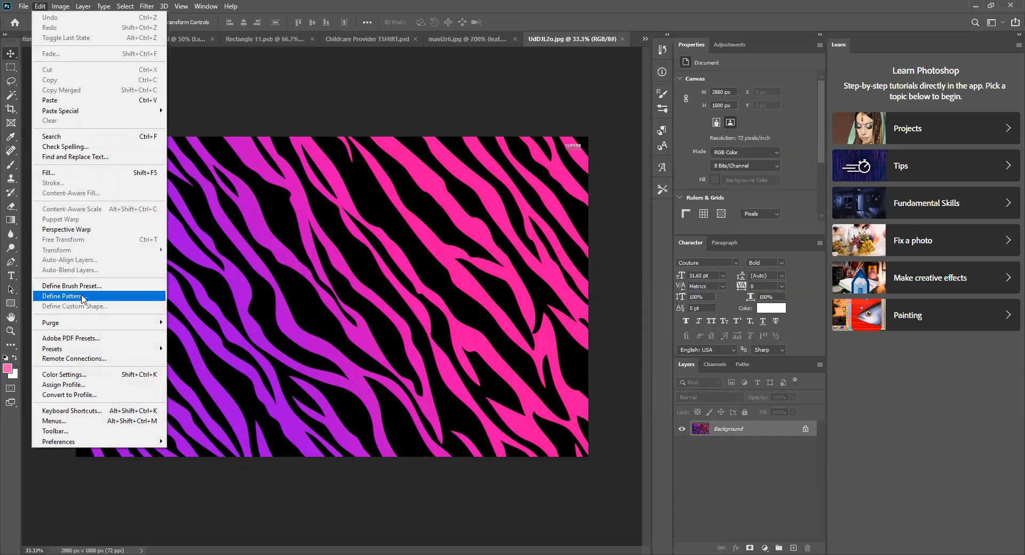
pyautogui.click(63, 298)
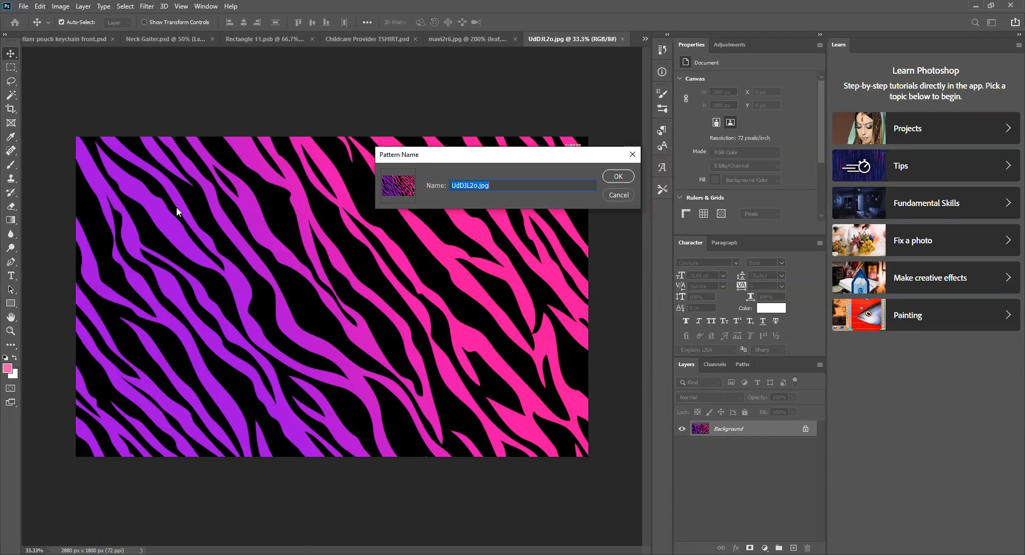
pyautogui.click(618, 179)
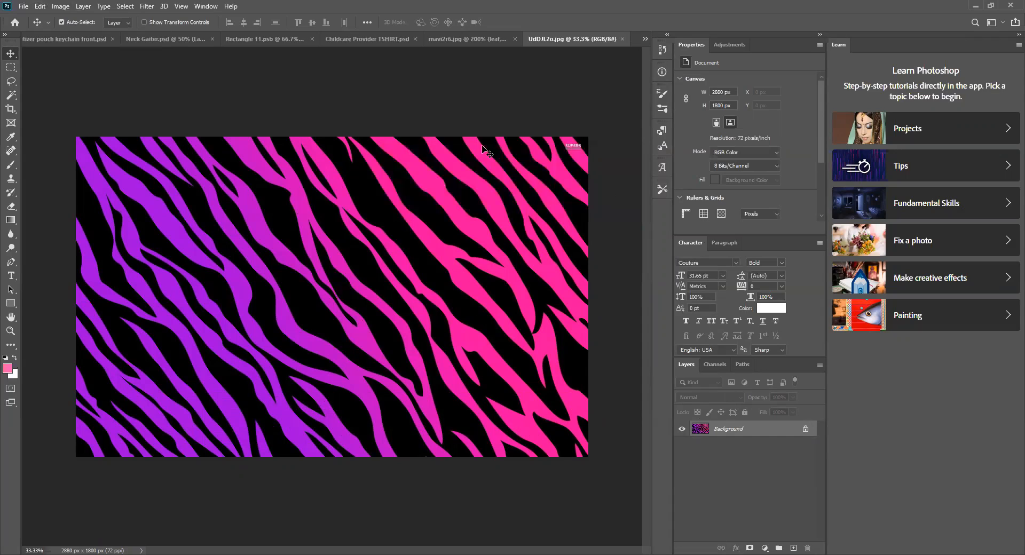
pyautogui.click(623, 39)
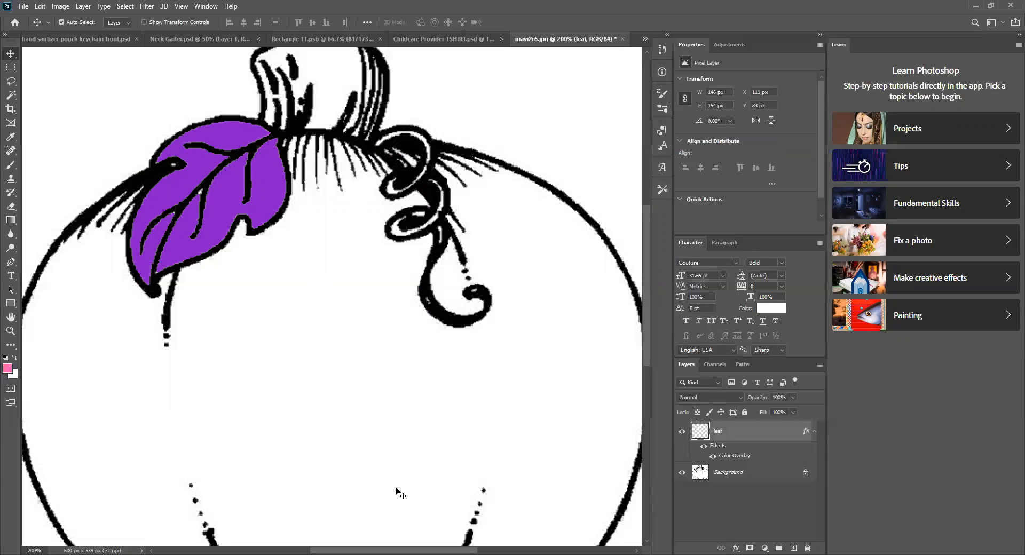
# Select the white pumpkin body on the Background layer with the Magic Wand
pyautogui.click(11, 95)
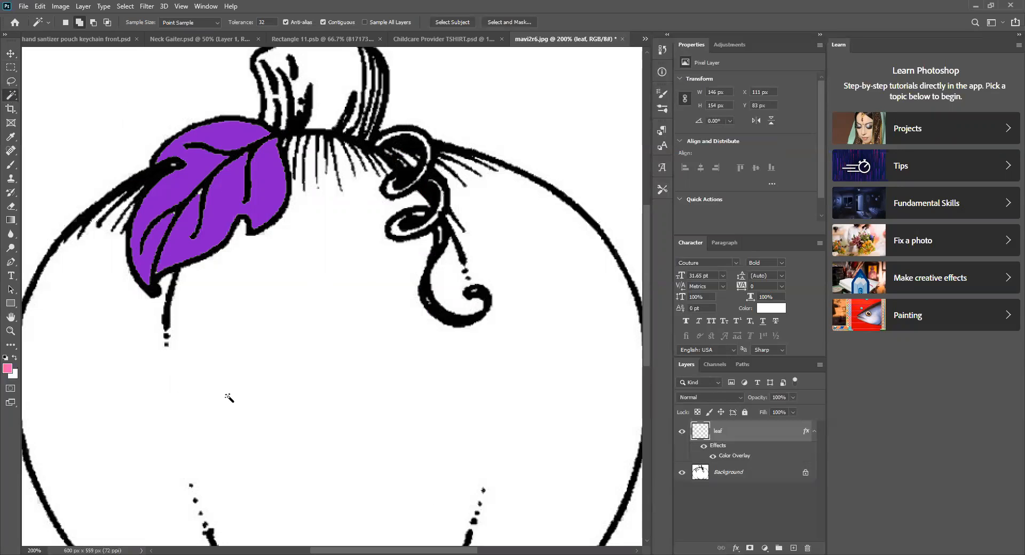
pyautogui.click(747, 478)
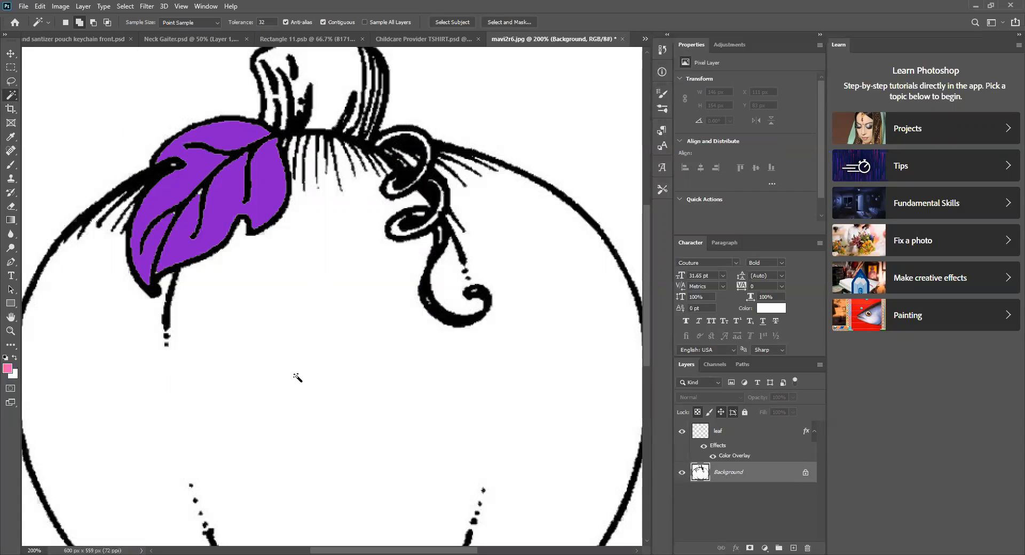
pyautogui.click(297, 377)
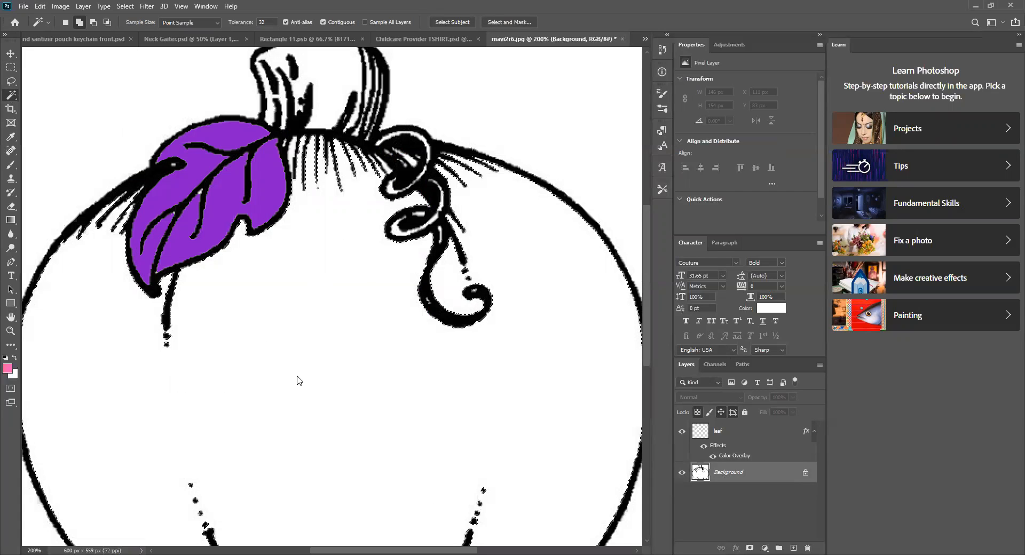
# Copy the selected pumpkin body from the Background layer
pyautogui.scroll(-3, 342, 368)
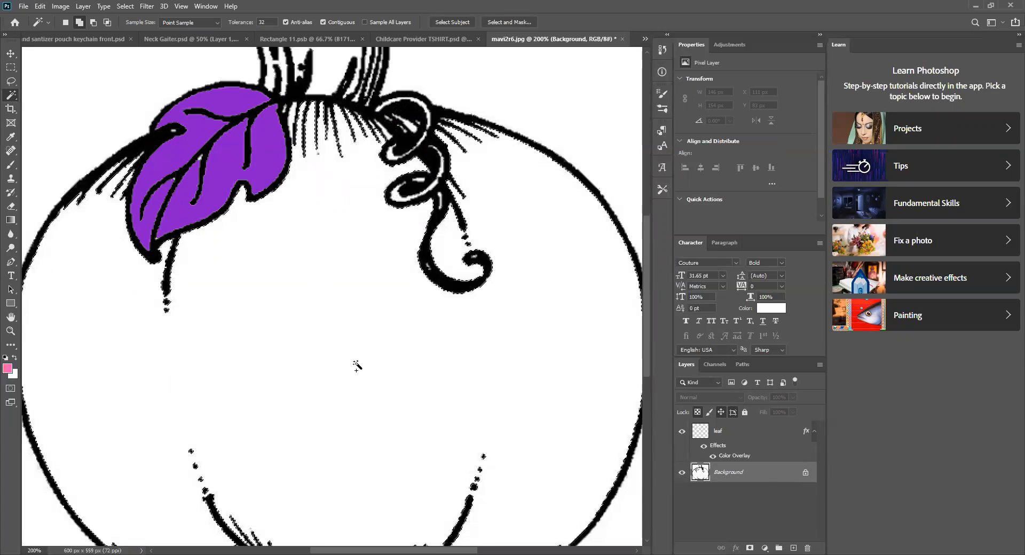
pyautogui.scroll(-2, 357, 366)
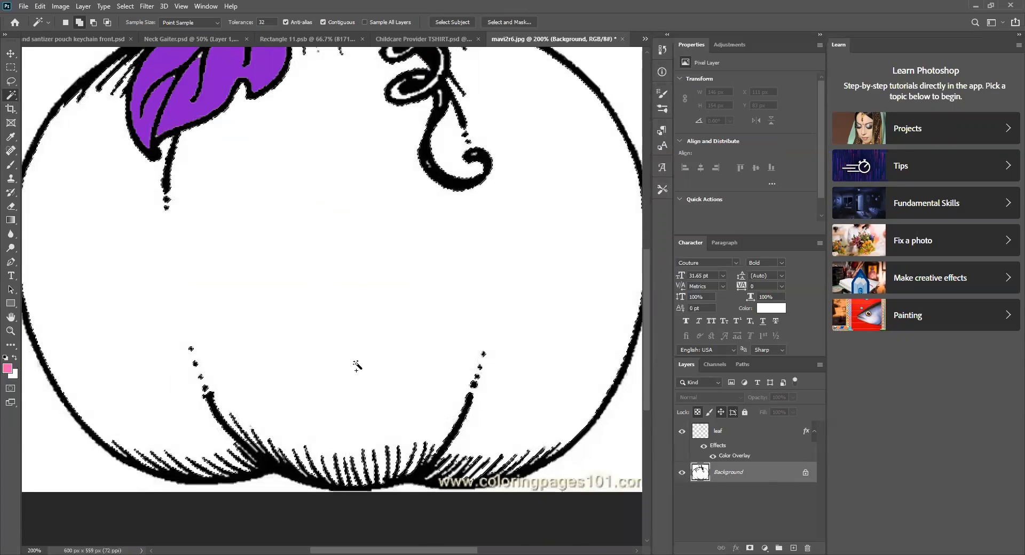
pyautogui.scroll(7, 357, 366)
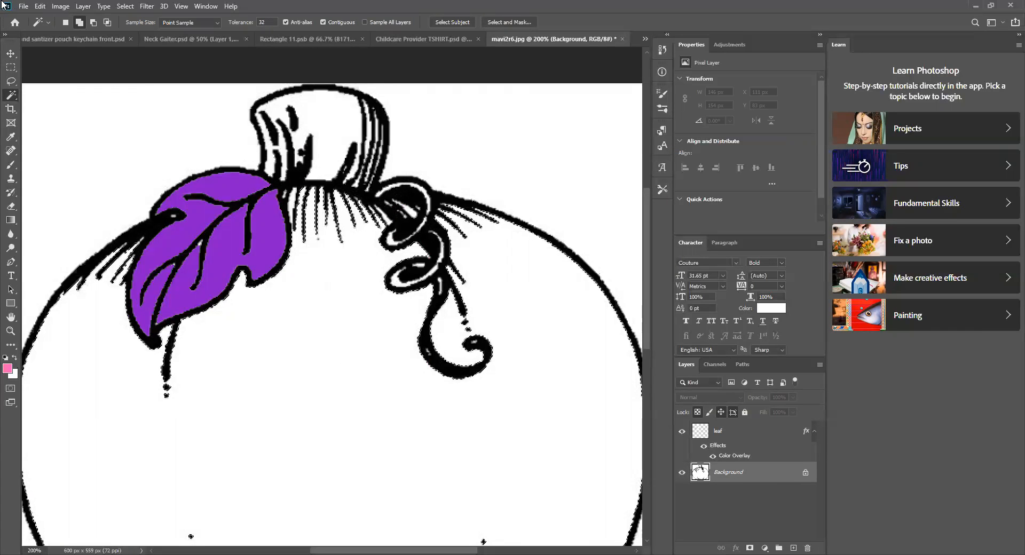
pyautogui.click(16, 55)
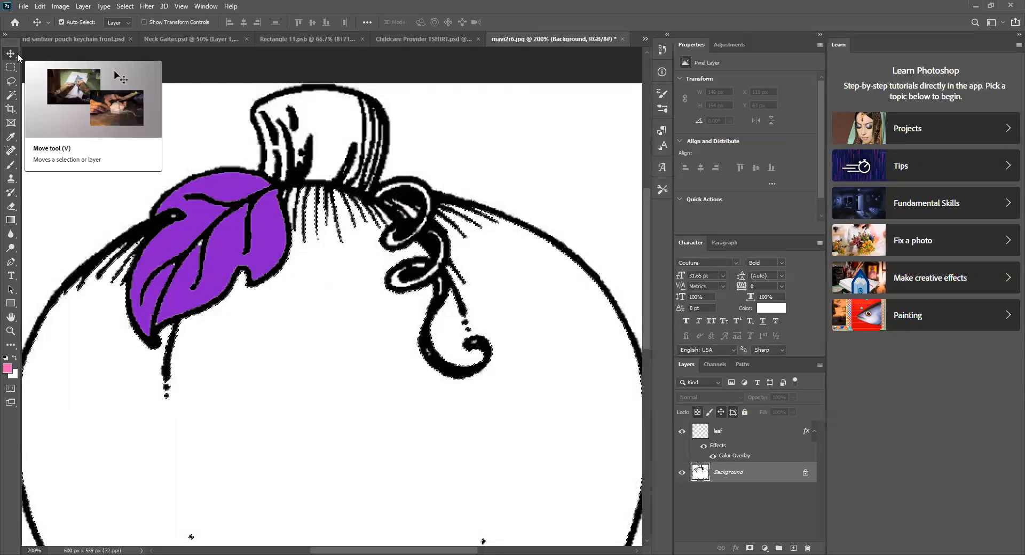
pyautogui.click(44, 7)
pyautogui.click(77, 84)
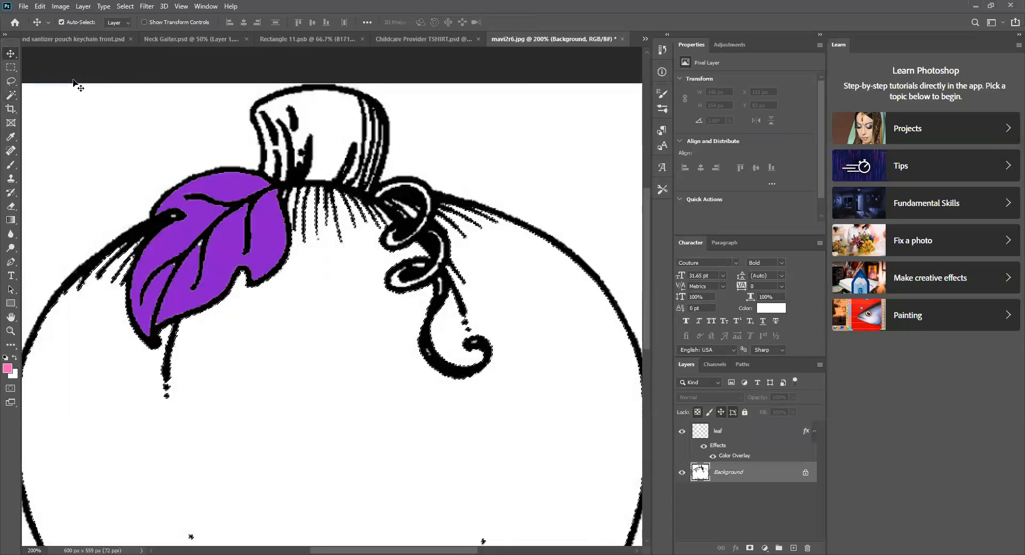
# Add a new layer named pumpkin directly above the Background and paste the copied pumpkin body in place on it
pyautogui.click(793, 547)
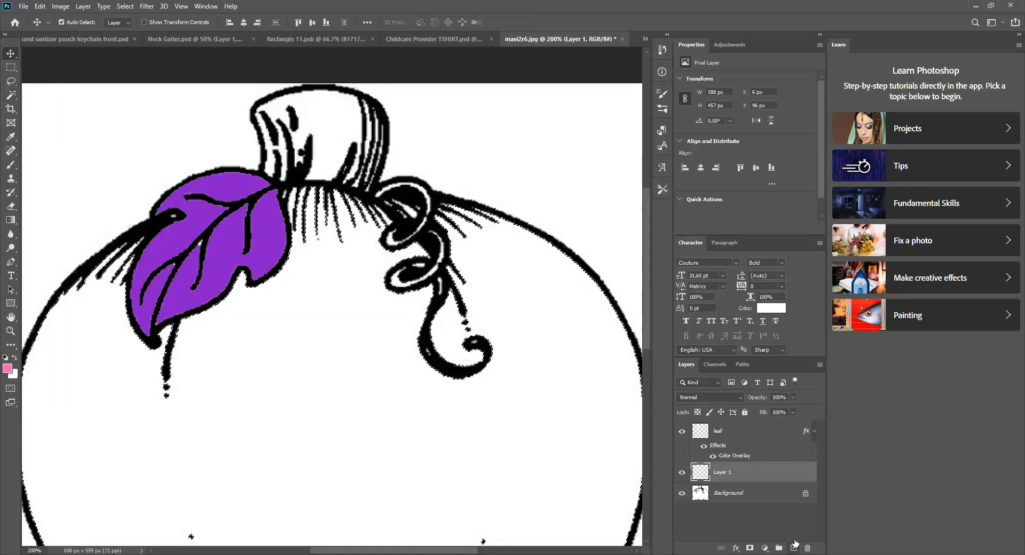
pyautogui.doubleClick(730, 473)
pyautogui.write('d')
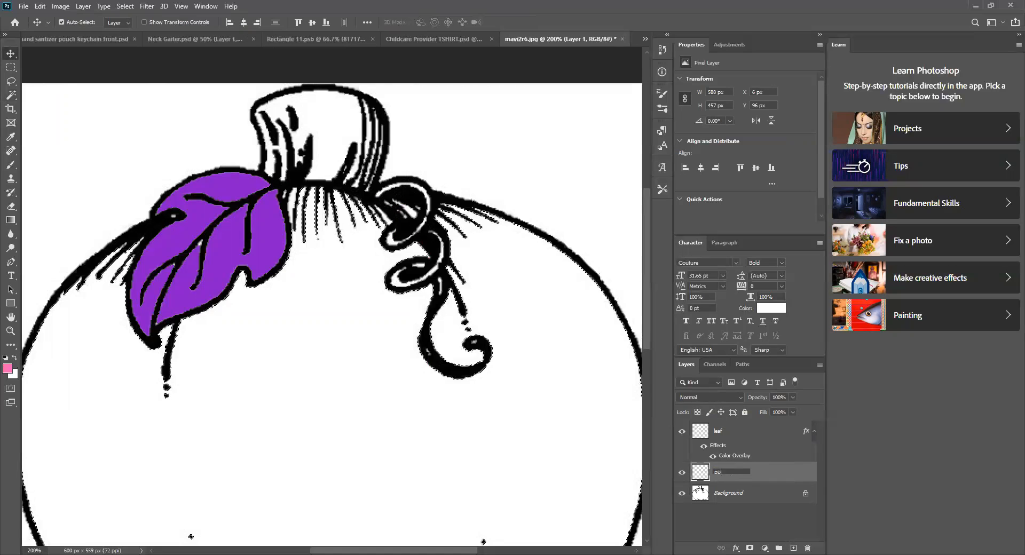
pyautogui.press('Return')
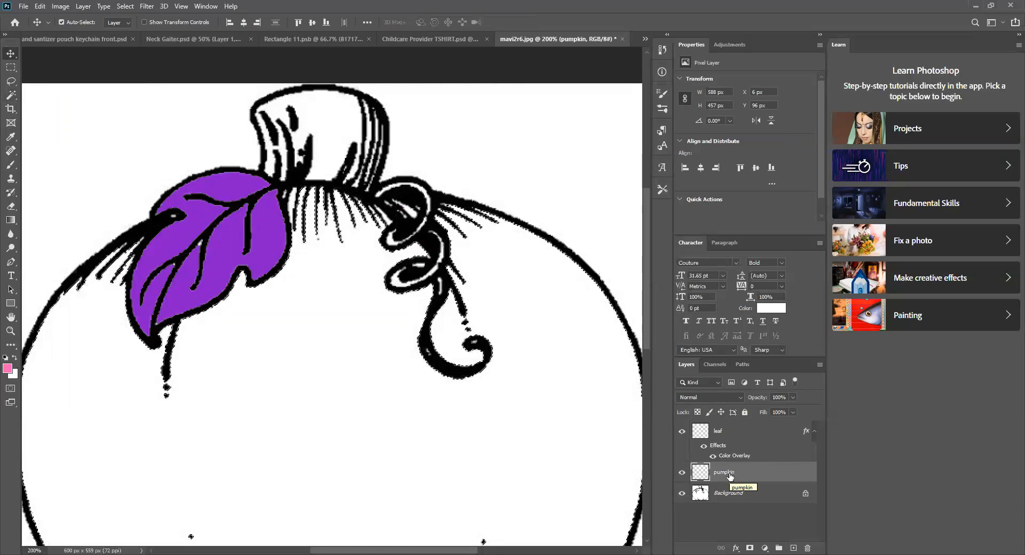
pyautogui.click(40, 7)
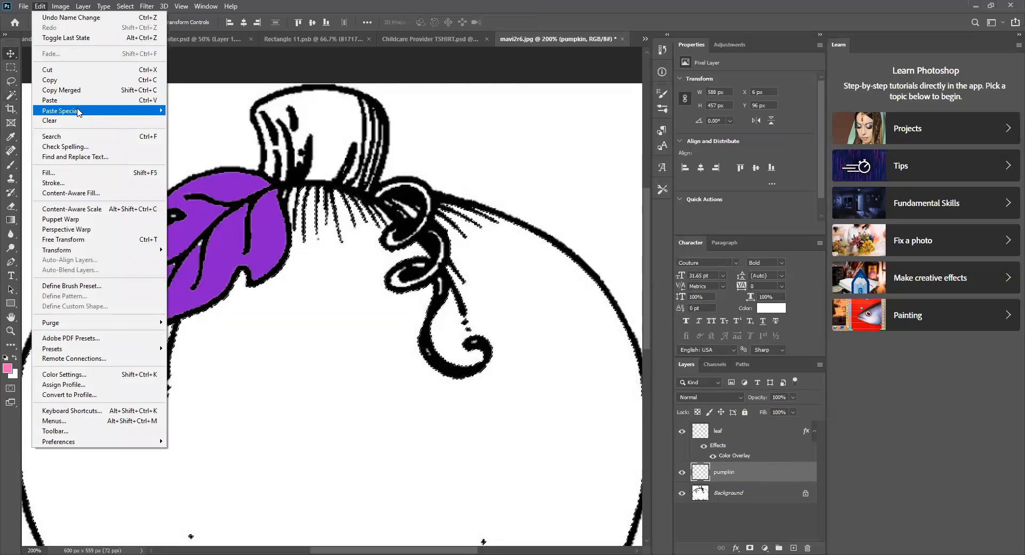
pyautogui.moveTo(80, 111)
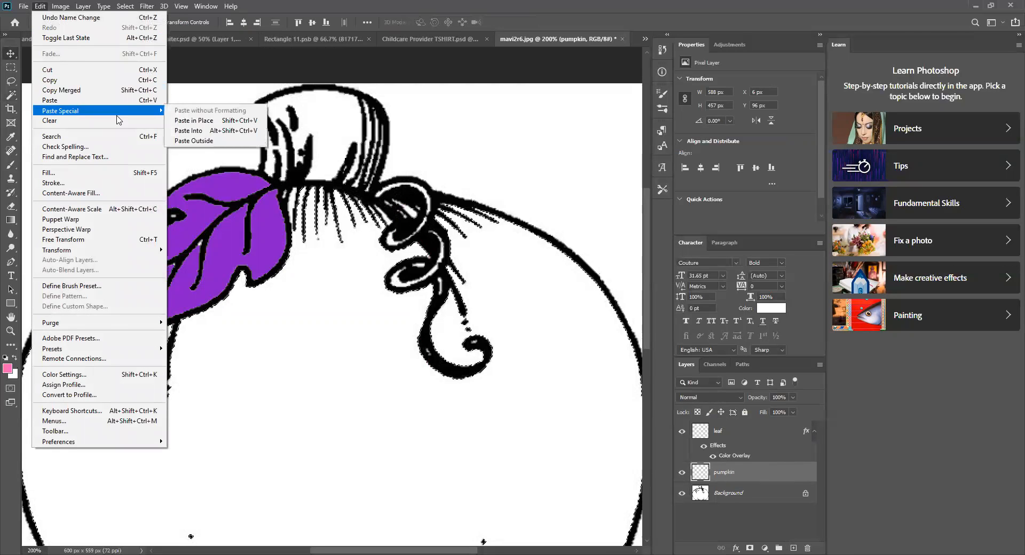
pyautogui.click(187, 122)
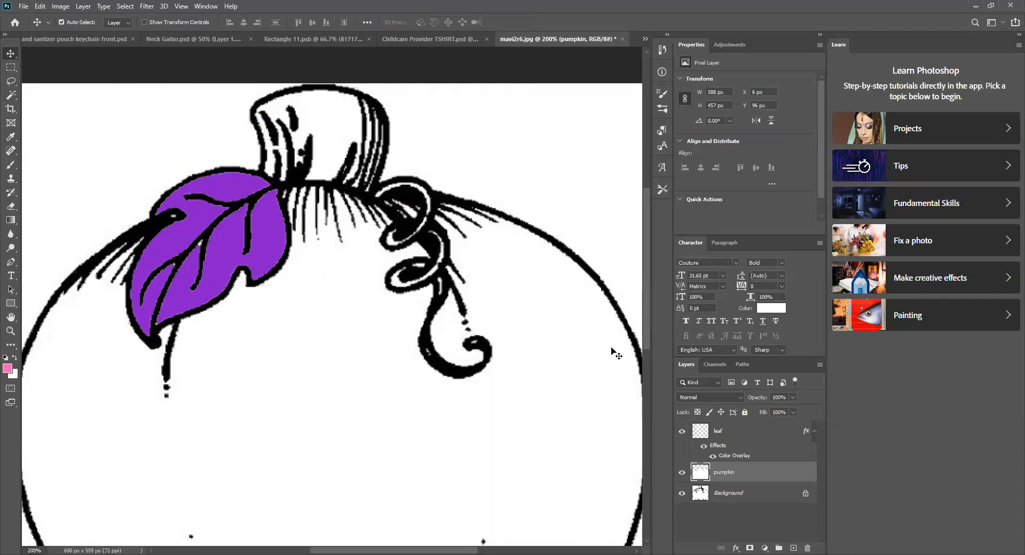
# Hide the leaf and Background layers to inspect the pasted pumpkin body on its own, and show both layers again
pyautogui.click(682, 432)
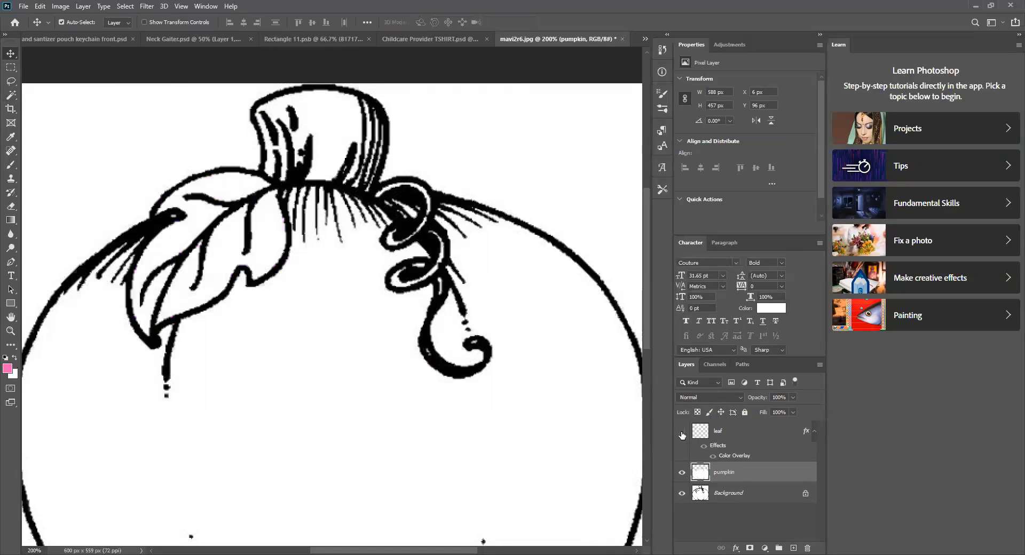
pyautogui.click(682, 496)
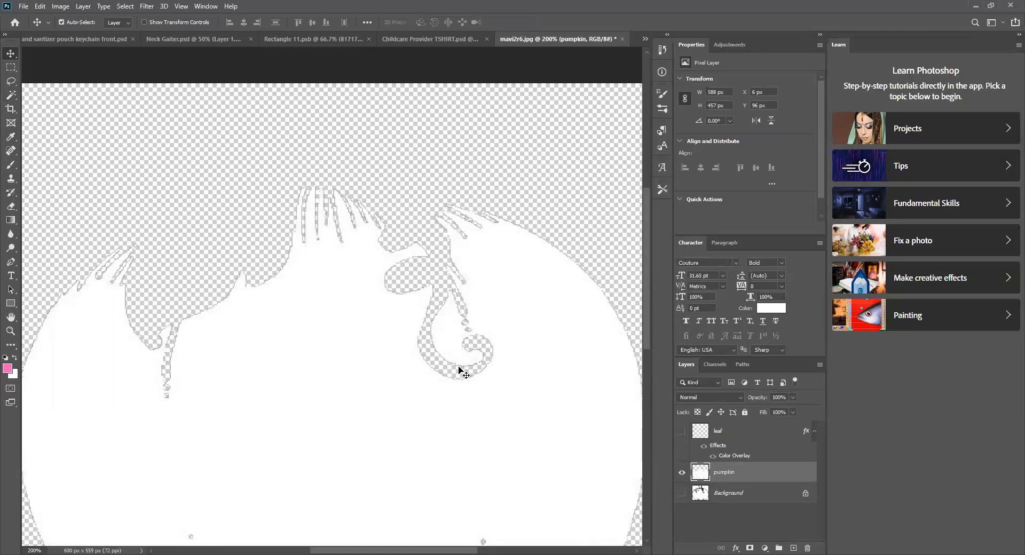
pyautogui.scroll(-4, 523, 326)
pyautogui.scroll(-5, 524, 330)
pyautogui.scroll(4, 524, 330)
pyautogui.scroll(-1, 524, 334)
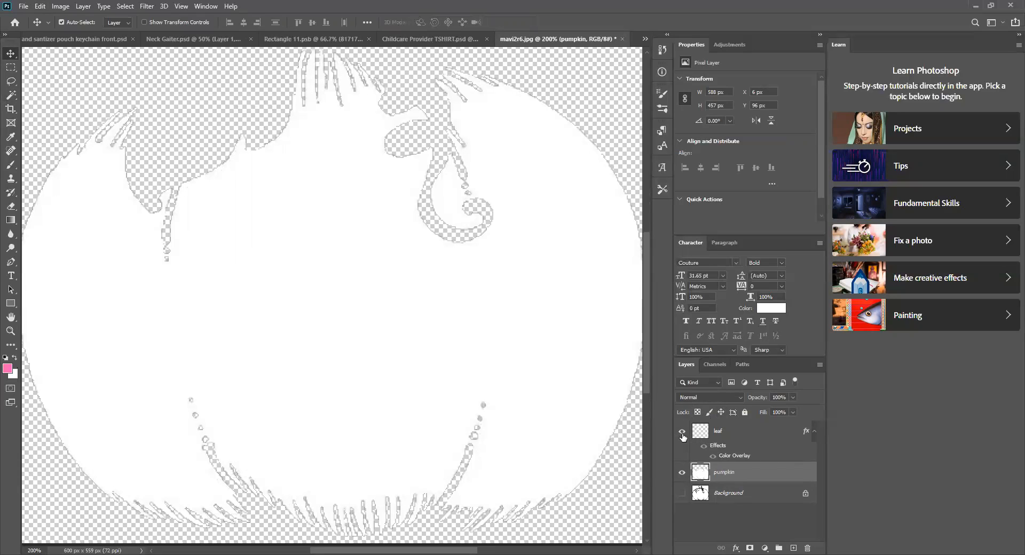
pyautogui.click(682, 431)
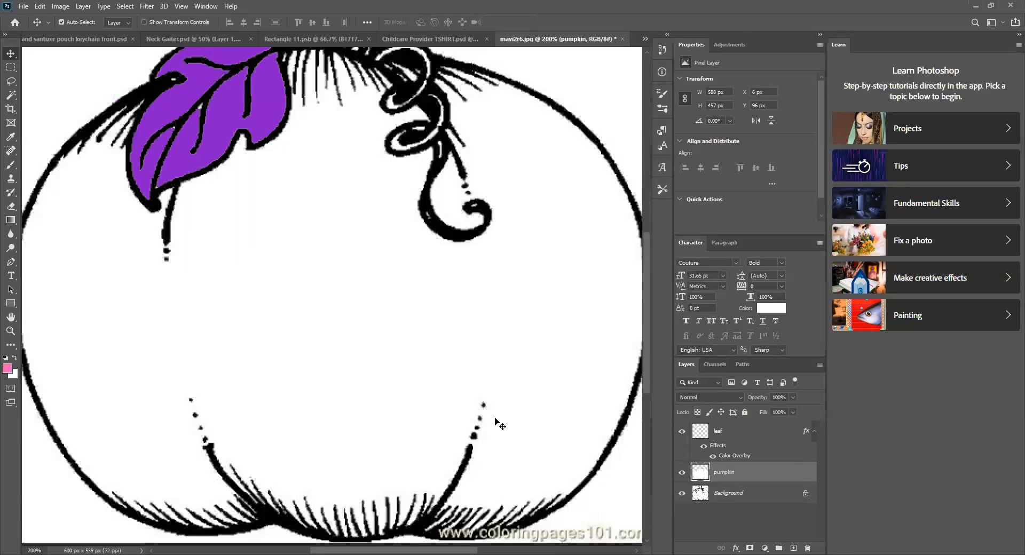
pyautogui.scroll(3, 495, 417)
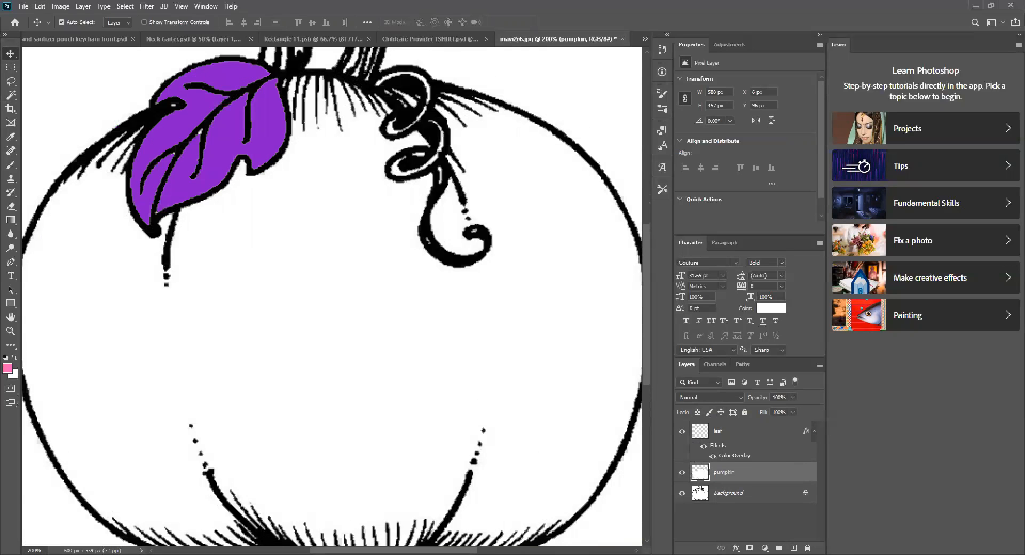
# Add a Pattern Overlay effect to the pumpkin layer using the purple and pink zebra-stripe pattern
pyautogui.click(181, 6)
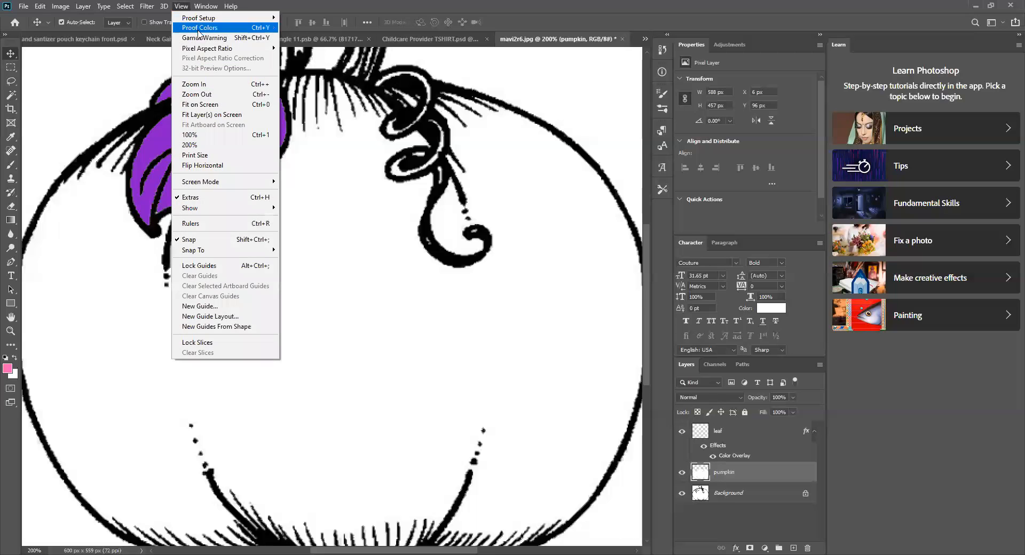
pyautogui.click(214, 94)
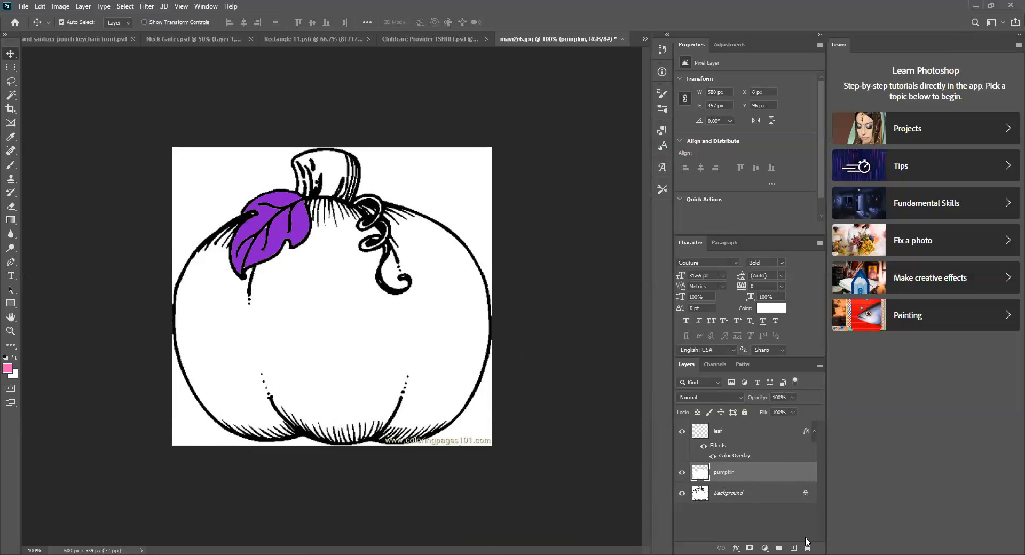
pyautogui.click(738, 547)
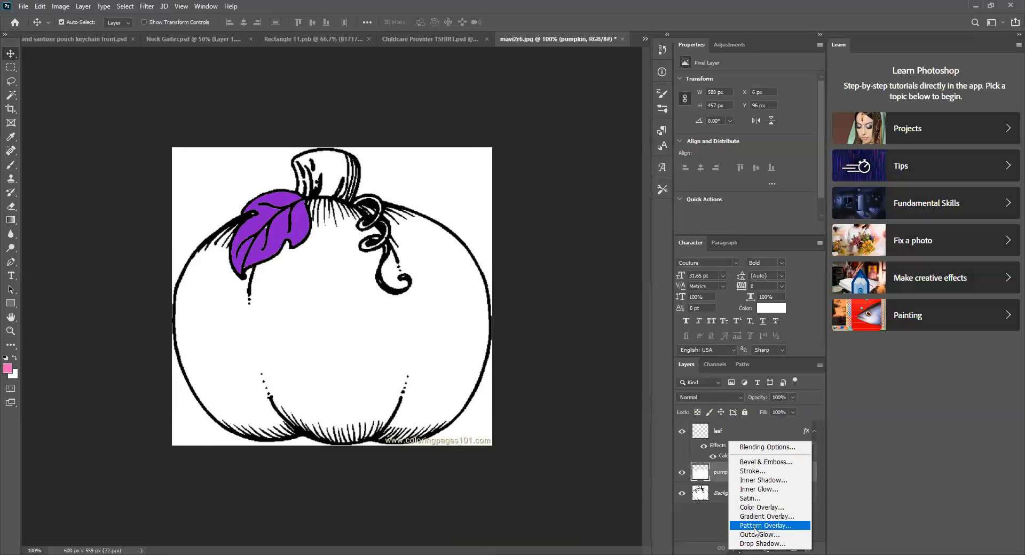
pyautogui.click(754, 526)
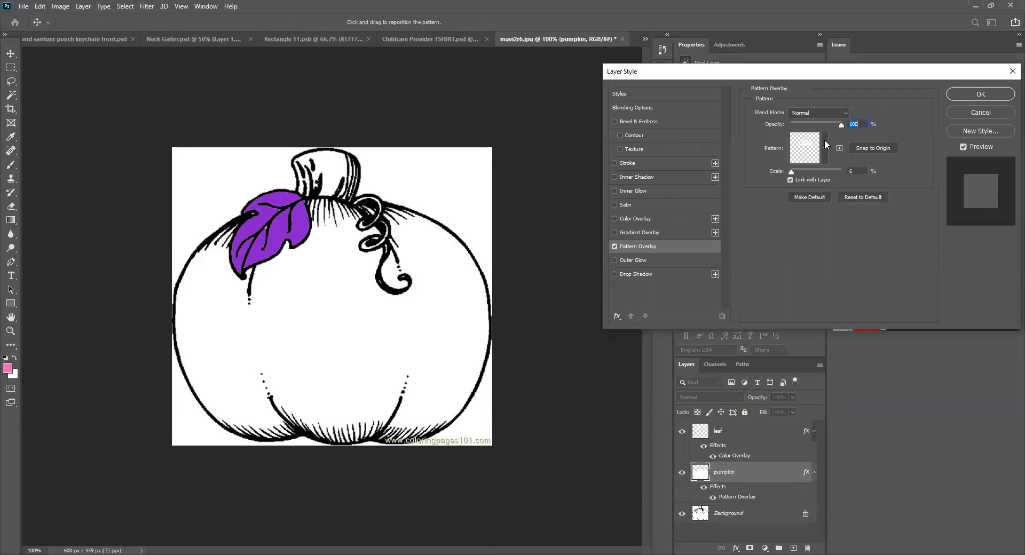
pyautogui.click(825, 144)
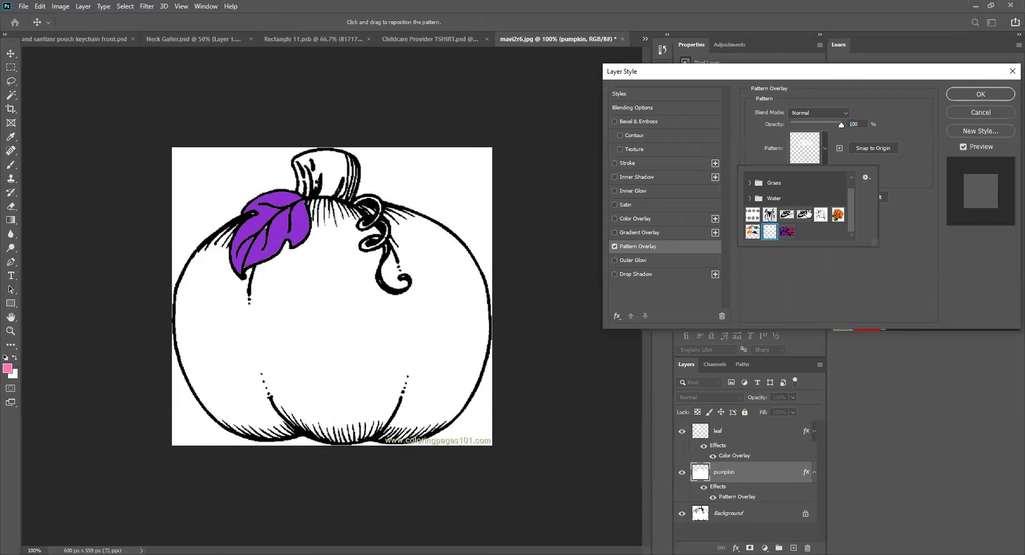
pyautogui.click(788, 231)
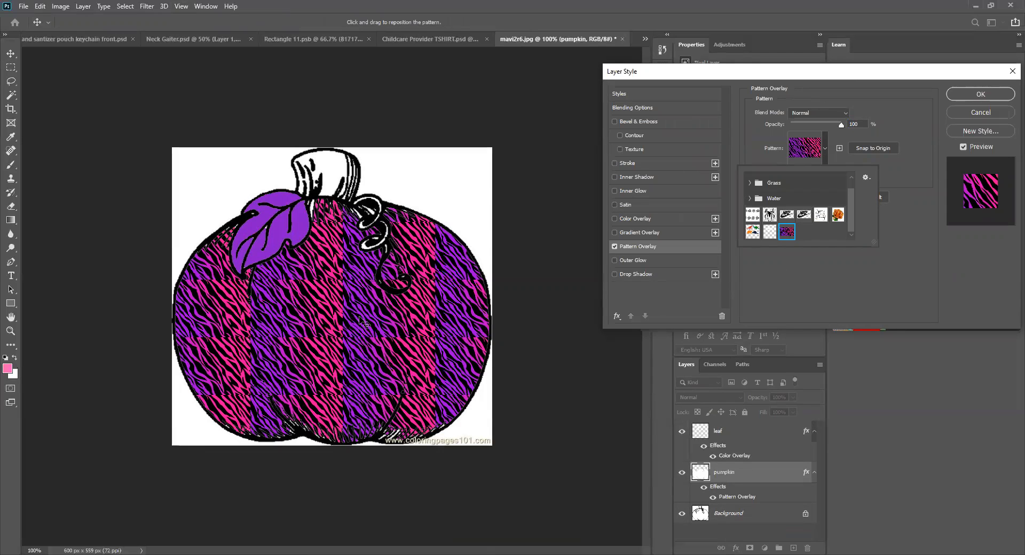
# Enlarge the zebra stripes by setting the pattern overlay's scale to 47%
pyautogui.click(181, 6)
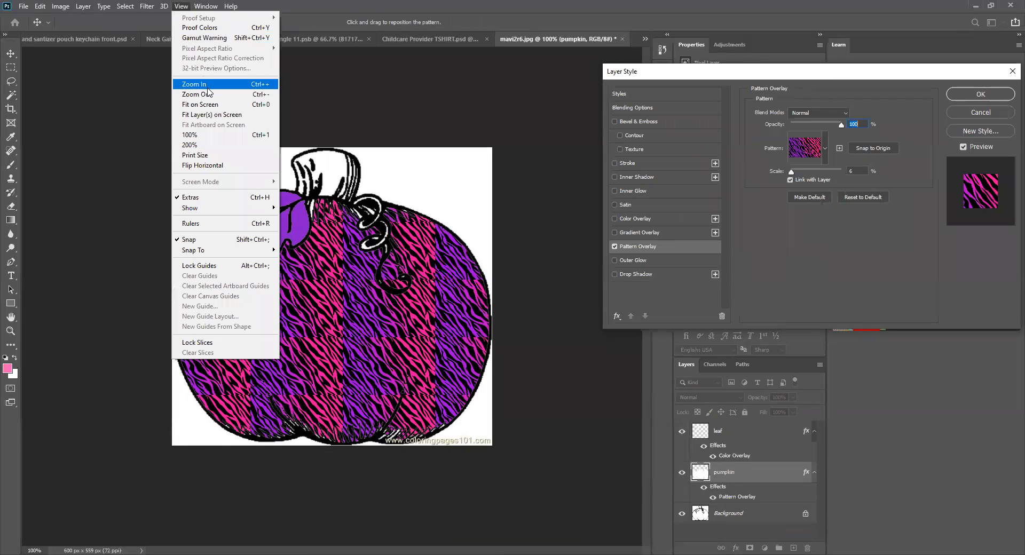
pyautogui.click(230, 85)
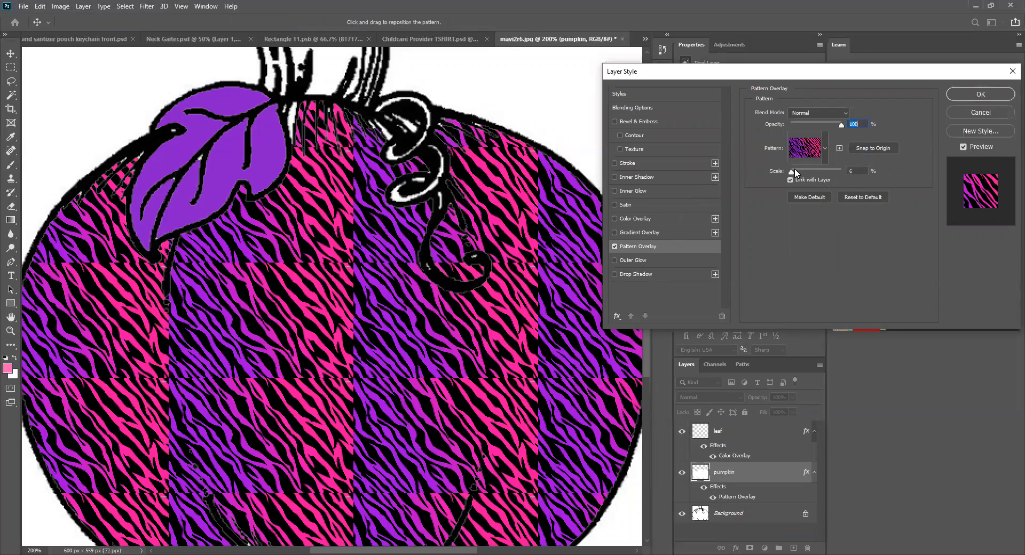
pyautogui.moveTo(791, 173); pyautogui.dragTo(804, 175)
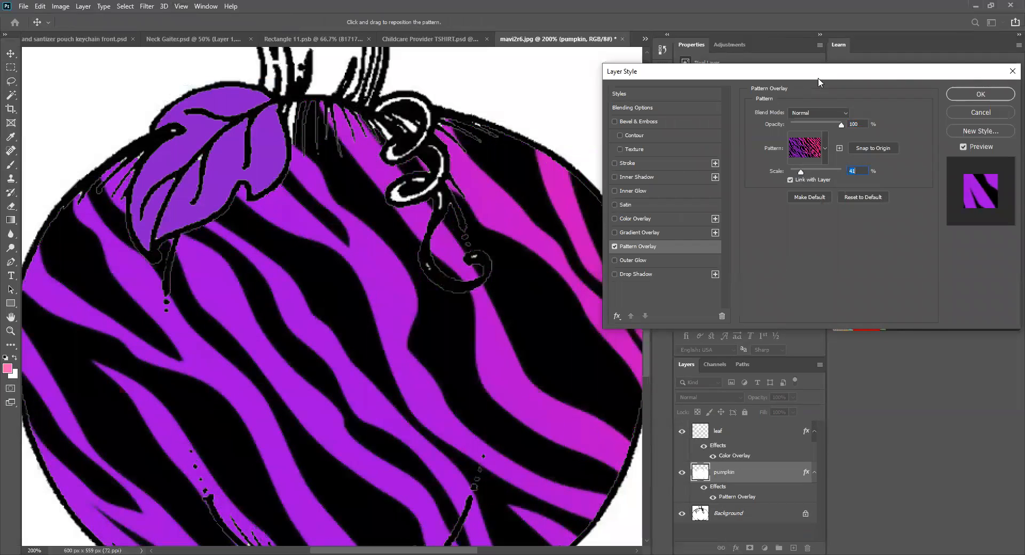
pyautogui.click(181, 7)
pyautogui.click(196, 94)
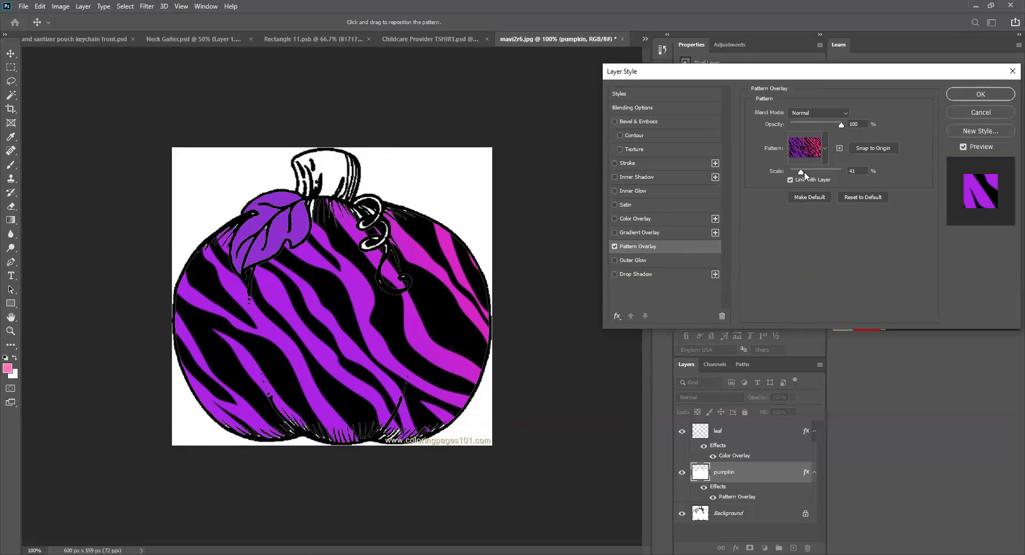
pyautogui.moveTo(801, 174); pyautogui.dragTo(804, 177)
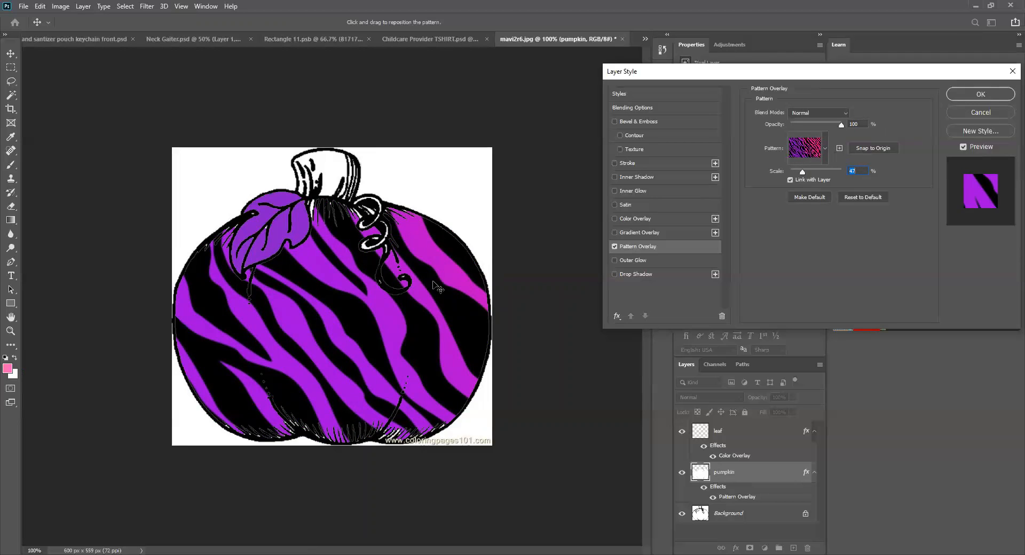
# Reposition the zebra pattern so the pumpkin shades from purple on its left side to pink on its right, and apply the layer style
pyautogui.moveTo(473, 338); pyautogui.dragTo(278, 365)
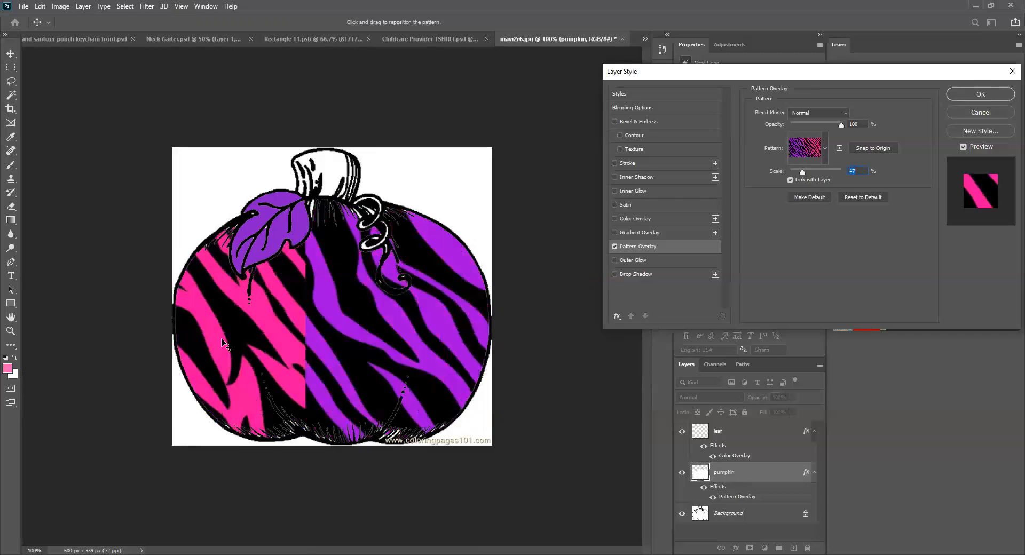
pyautogui.moveTo(222, 339); pyautogui.dragTo(277, 341)
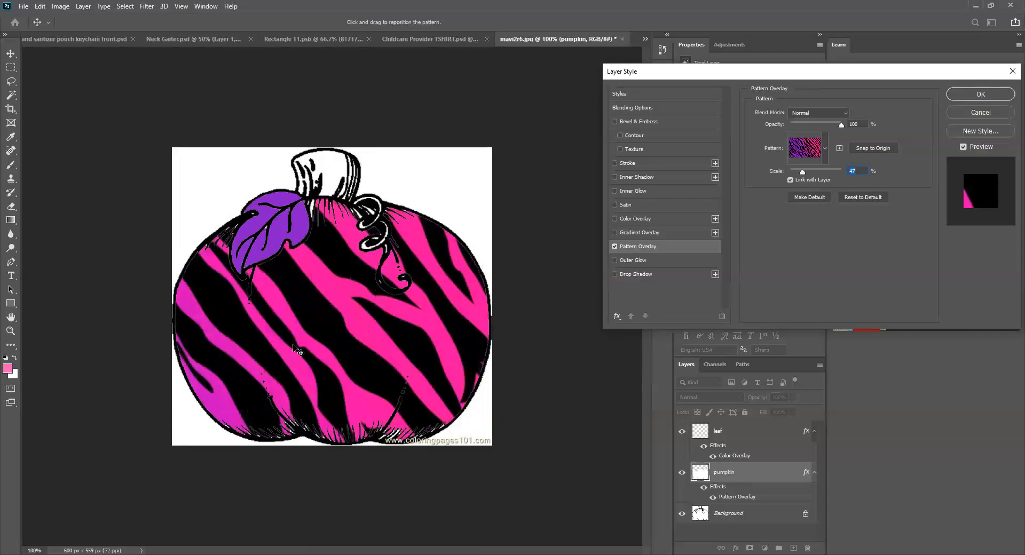
pyautogui.moveTo(263, 344); pyautogui.dragTo(299, 368)
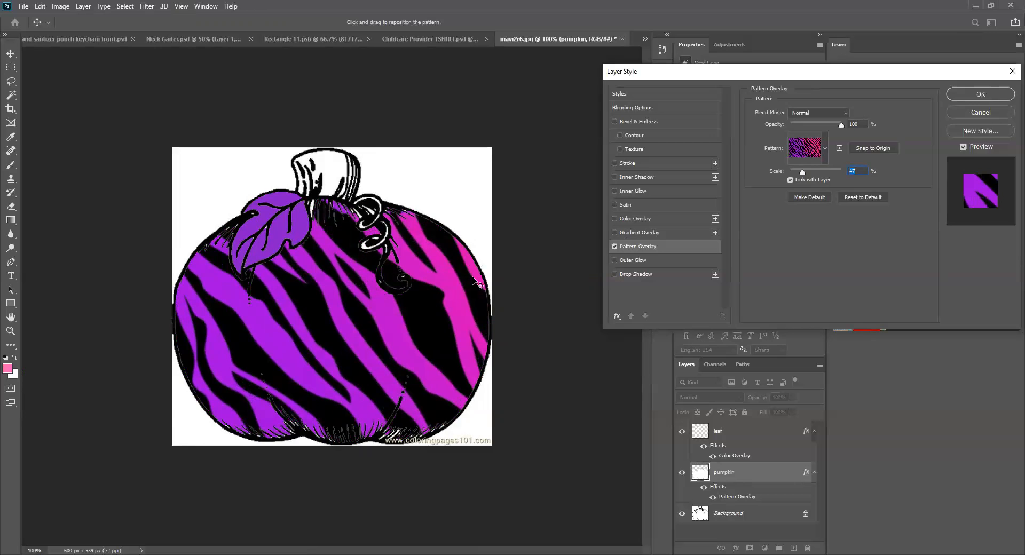
pyautogui.moveTo(343, 331)
pyautogui.mouseDown()
pyautogui.moveTo(345, 341)
pyautogui.moveTo(343, 317)
pyautogui.mouseUp()
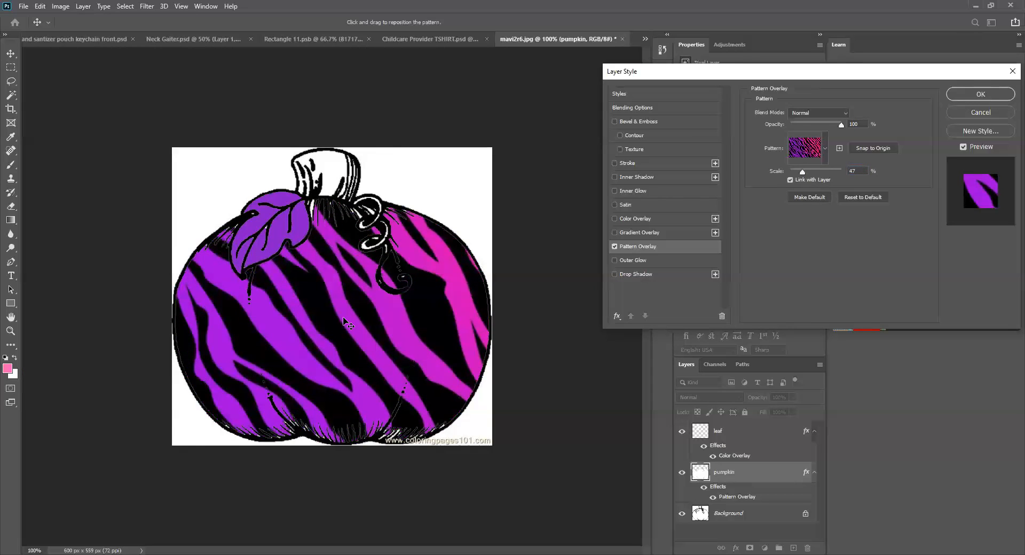
pyautogui.click(981, 94)
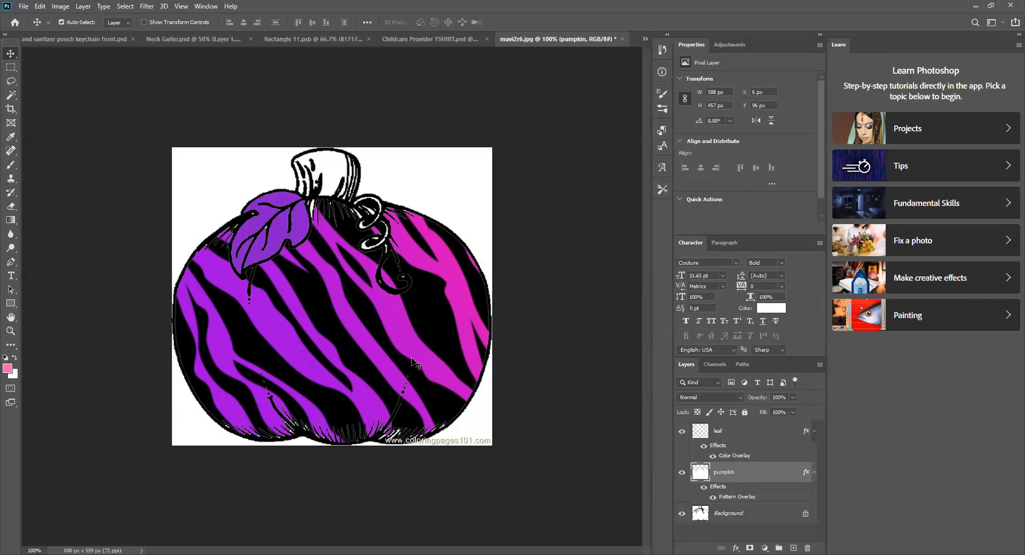
# Select the stem and the connected black outline of the drawing on the Background layer with the Magic Wand
pyautogui.click(735, 516)
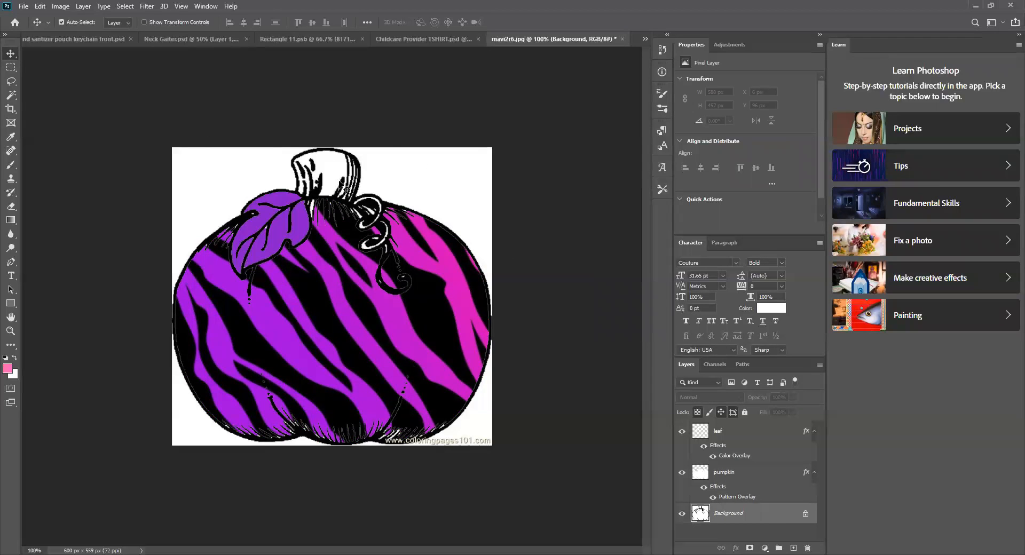
pyautogui.click(11, 95)
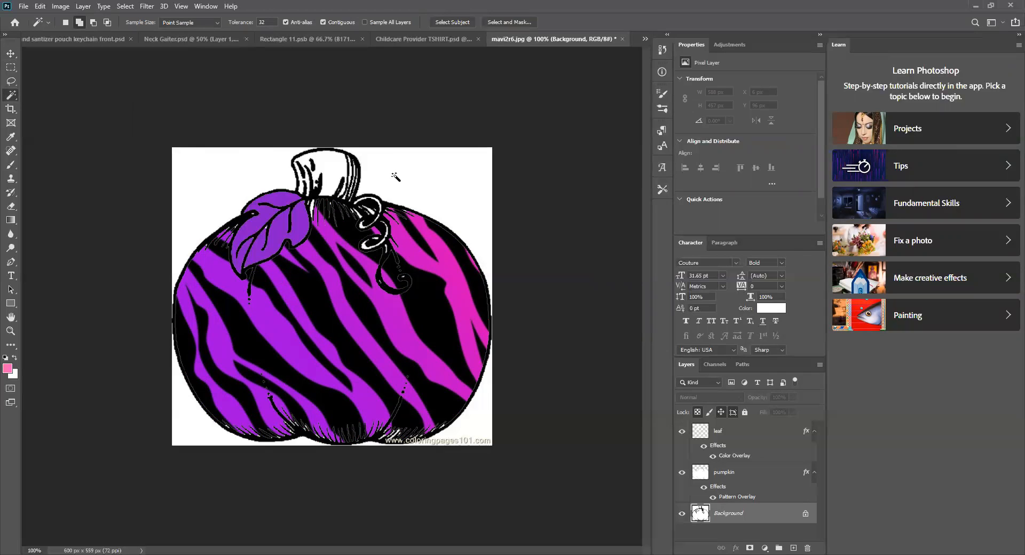
pyautogui.click(334, 163)
pyautogui.click(359, 178)
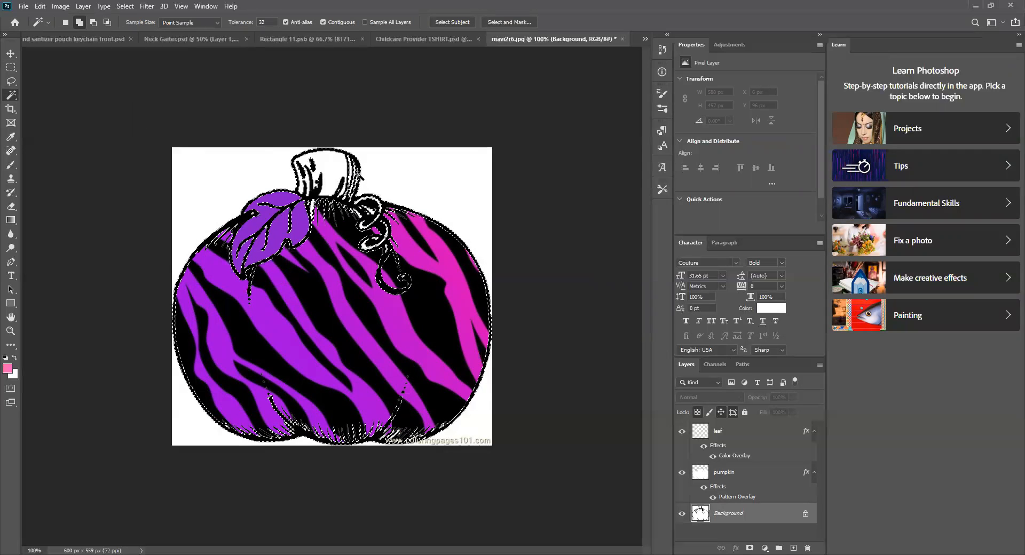
# Undo the Magic Wand selection of the black outline, along with further Magic Wand tries beside and below the stem
pyautogui.click(40, 6)
pyautogui.click(41, 20)
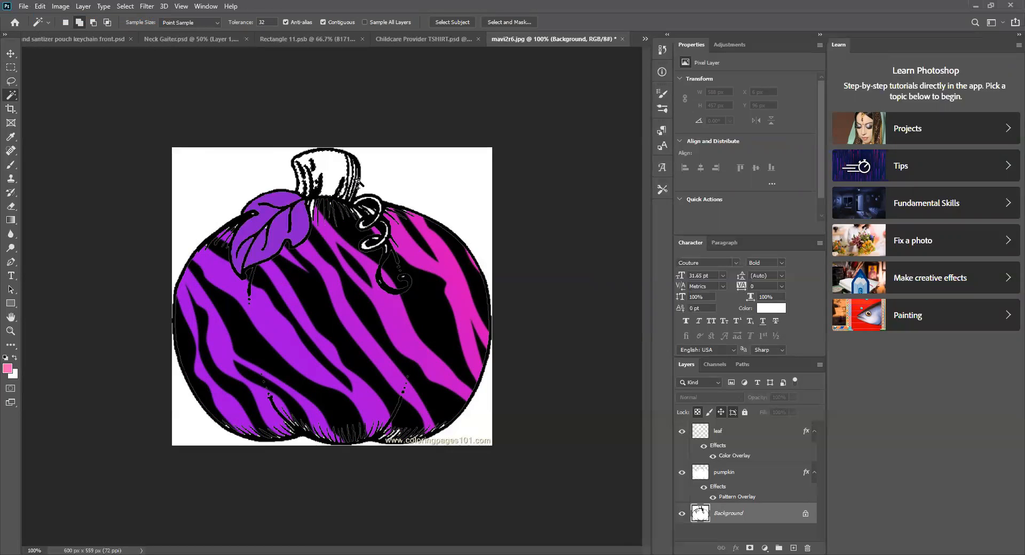
pyautogui.click(422, 199)
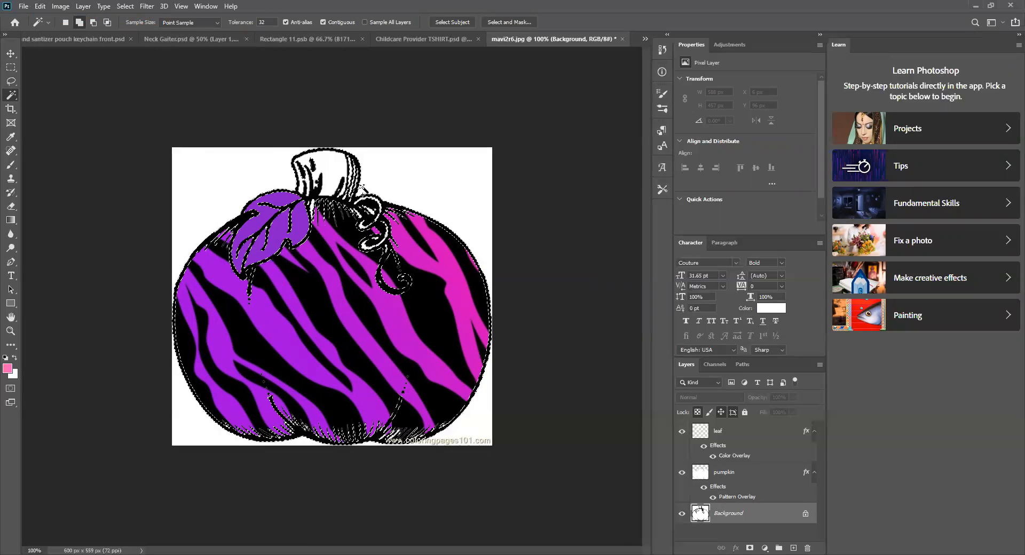
pyautogui.click(40, 6)
pyautogui.click(67, 18)
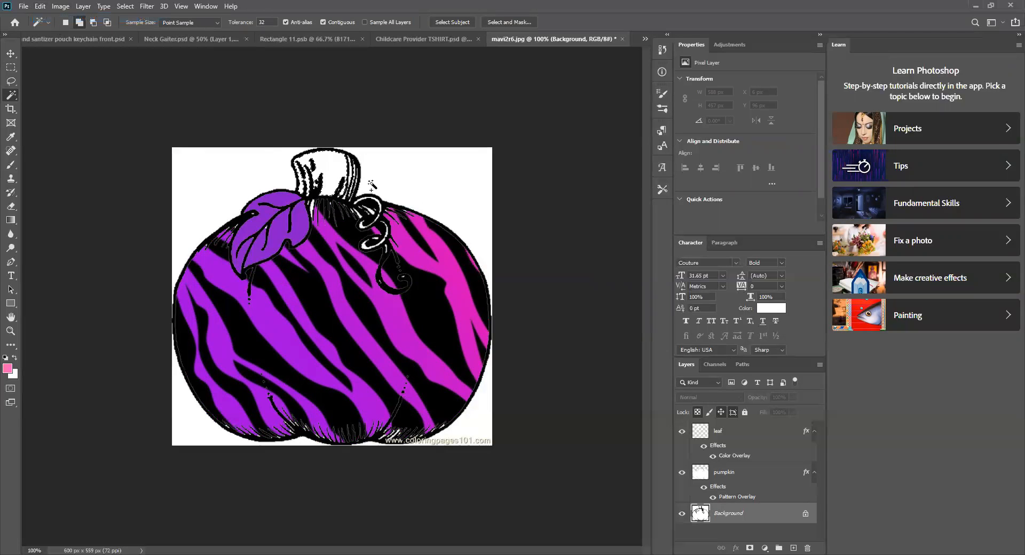
pyautogui.click(346, 206)
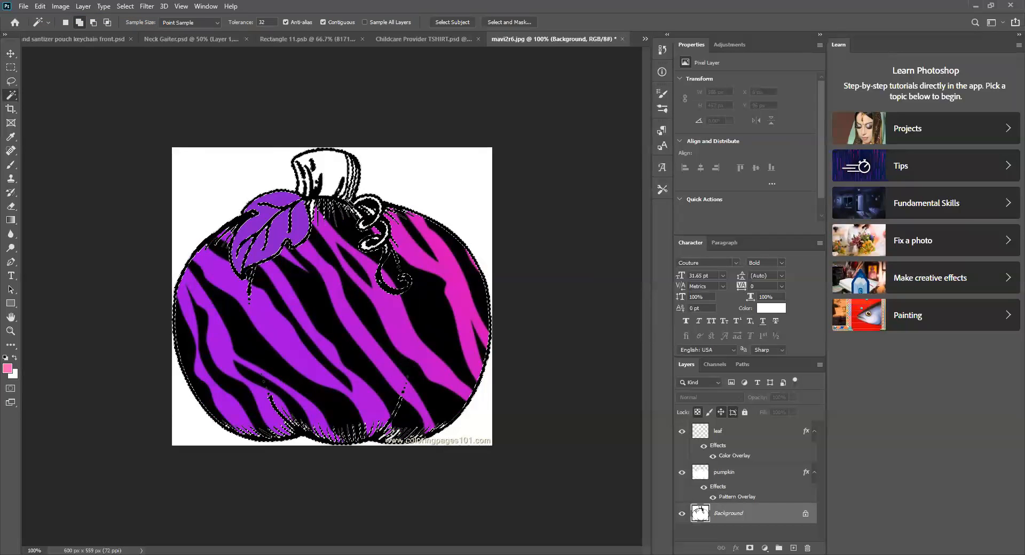
pyautogui.click(40, 6)
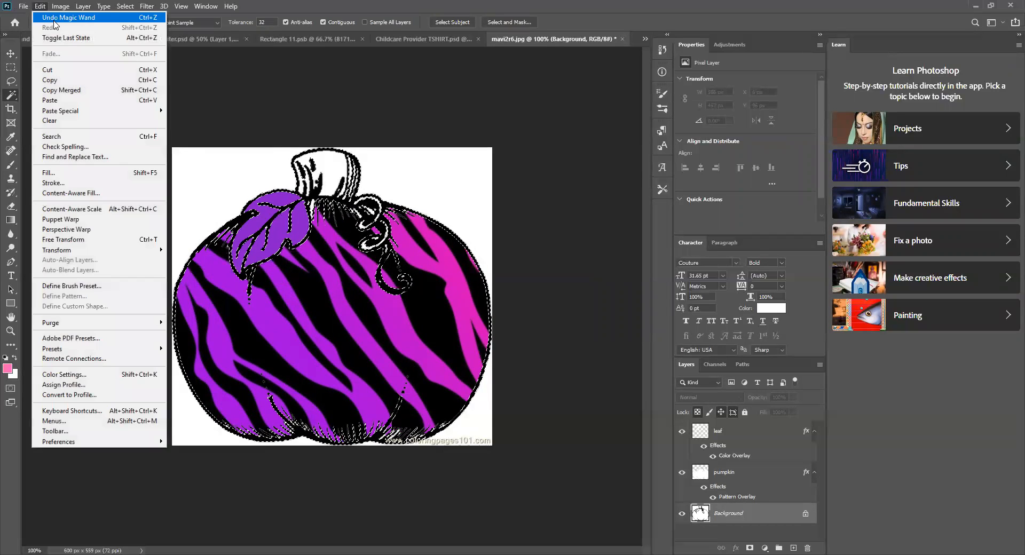
pyautogui.click(59, 14)
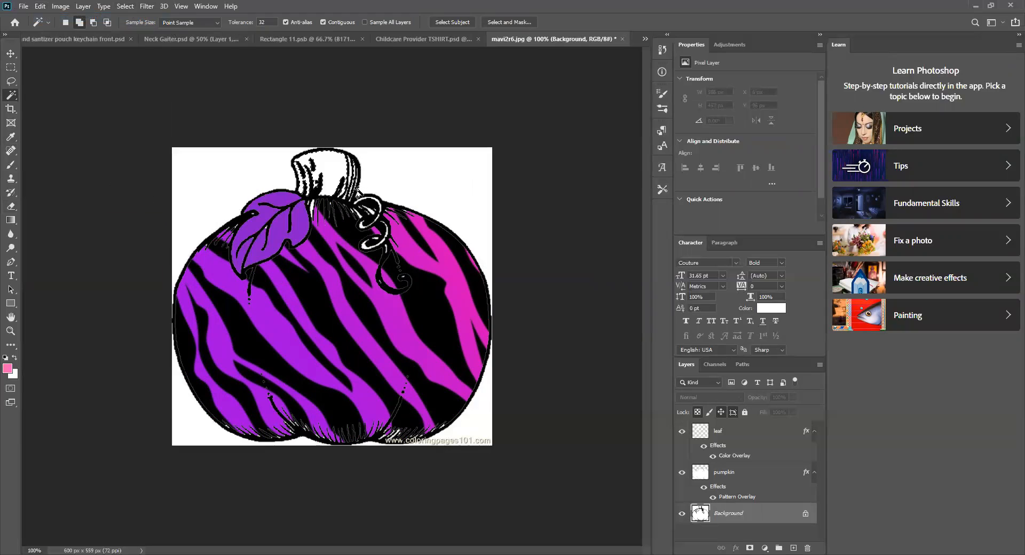
# Clear the current selection and select the stem on the Background layer with the Object Selection Tool
pyautogui.click(125, 6)
pyautogui.click(136, 28)
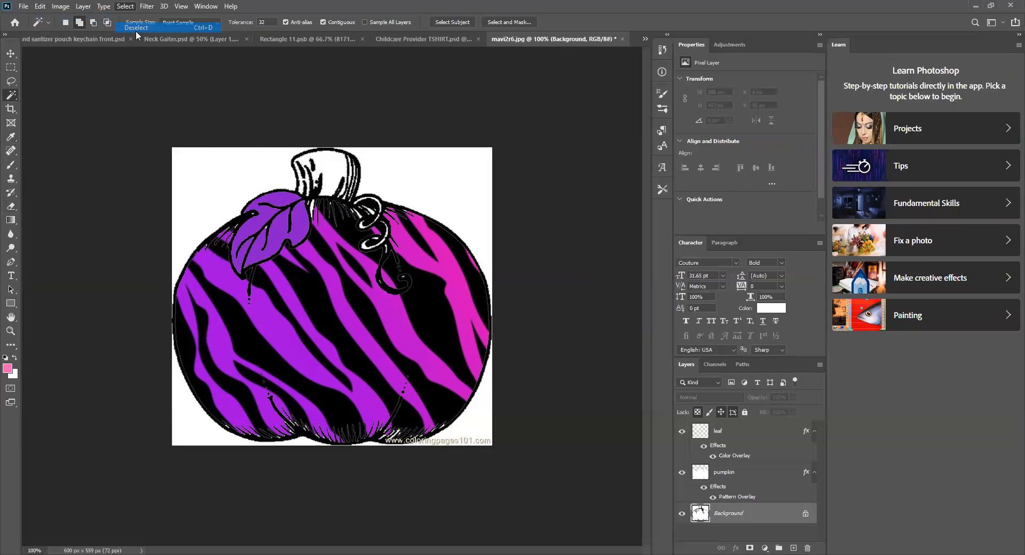
pyautogui.rightClick(14, 95)
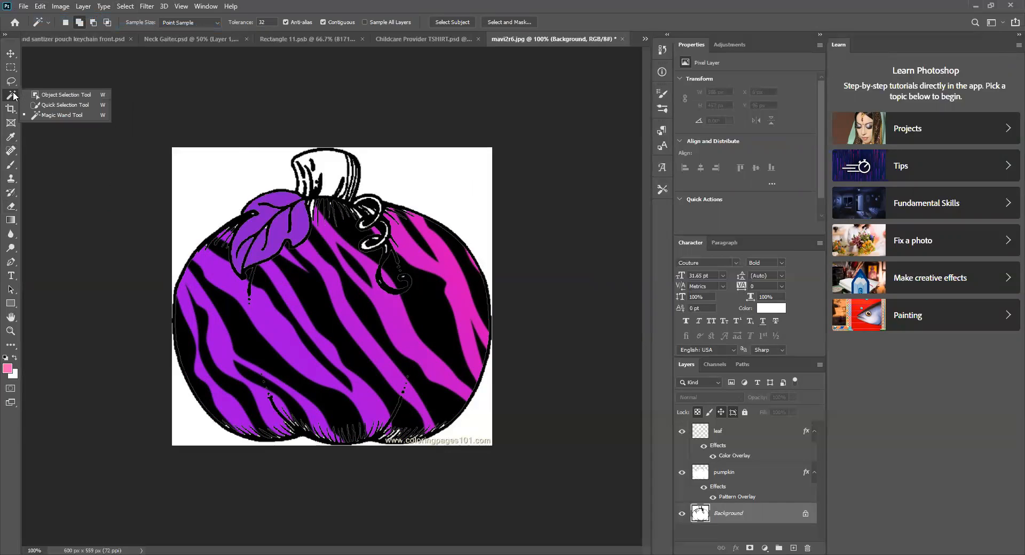
pyautogui.click(67, 96)
pyautogui.moveTo(283, 138); pyautogui.dragTo(369, 206)
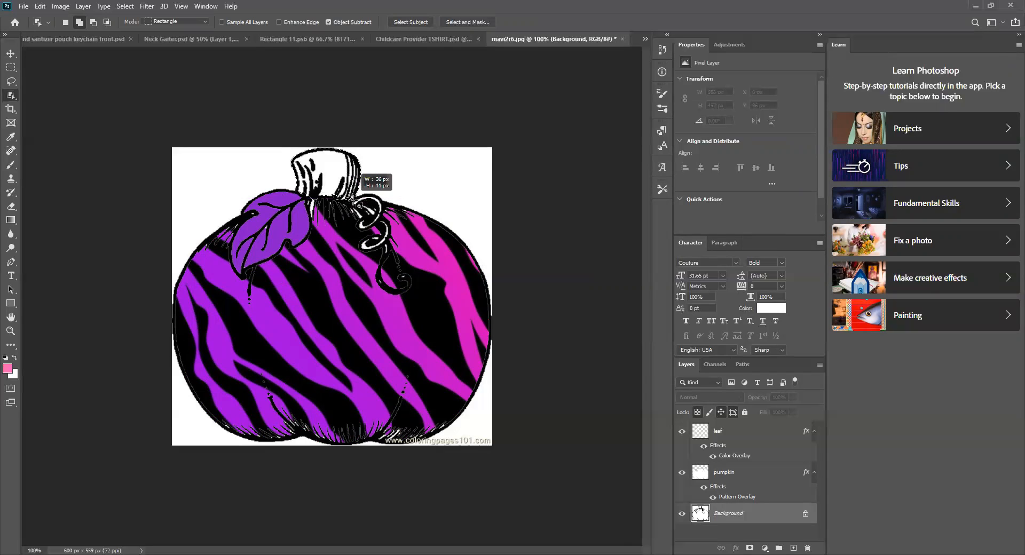
pyautogui.moveTo(371, 211); pyautogui.dragTo(372, 212)
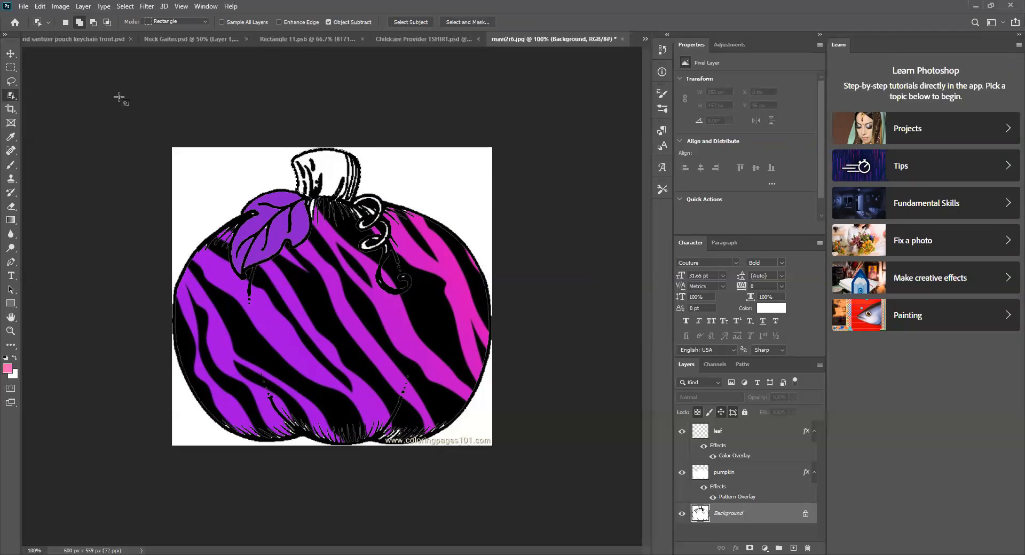
# Copy the selected stem and add a new layer named stem directly above the Background layer
pyautogui.click(11, 53)
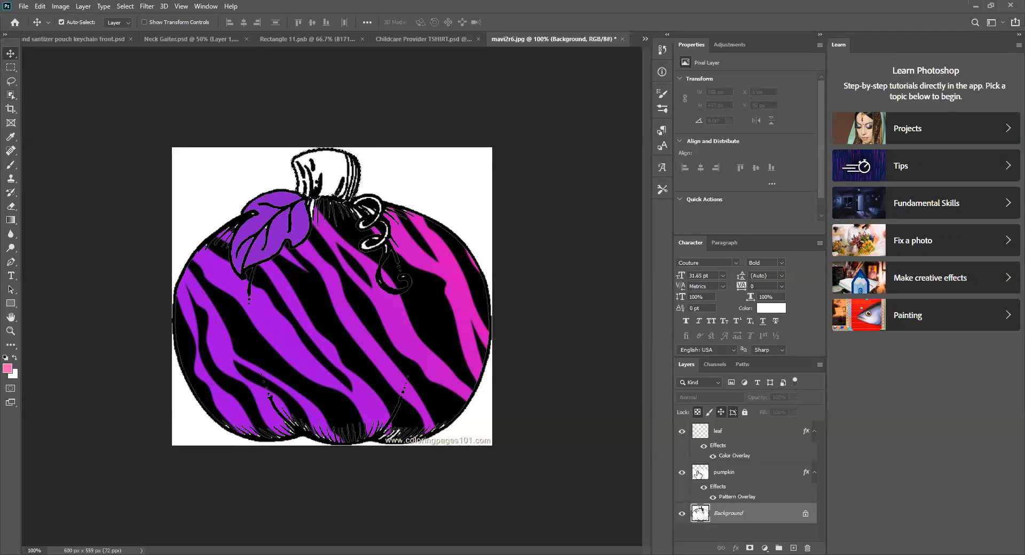
pyautogui.click(39, 7)
pyautogui.click(67, 69)
pyautogui.click(794, 544)
pyautogui.doubleClick(726, 513)
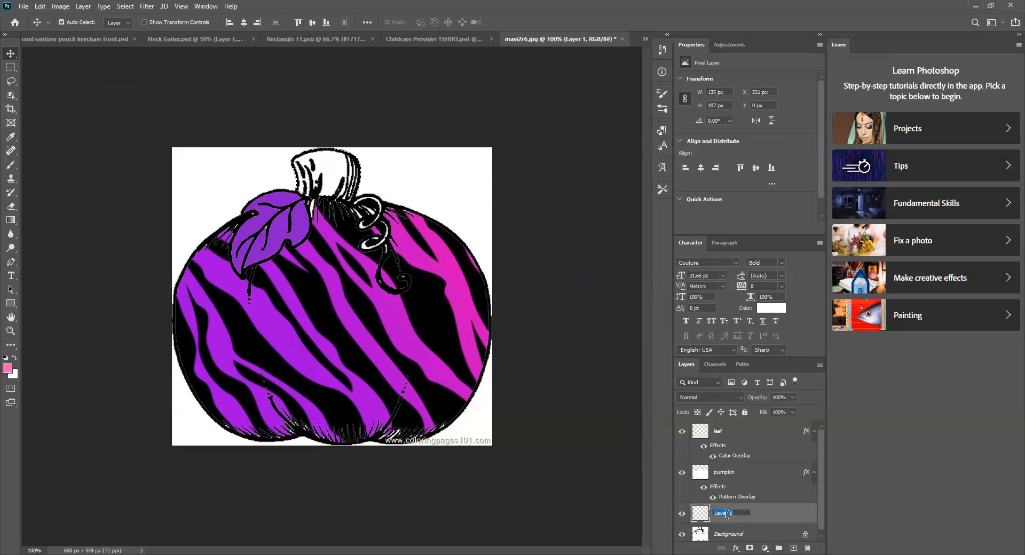
pyautogui.write('stem')
pyautogui.press('Return')
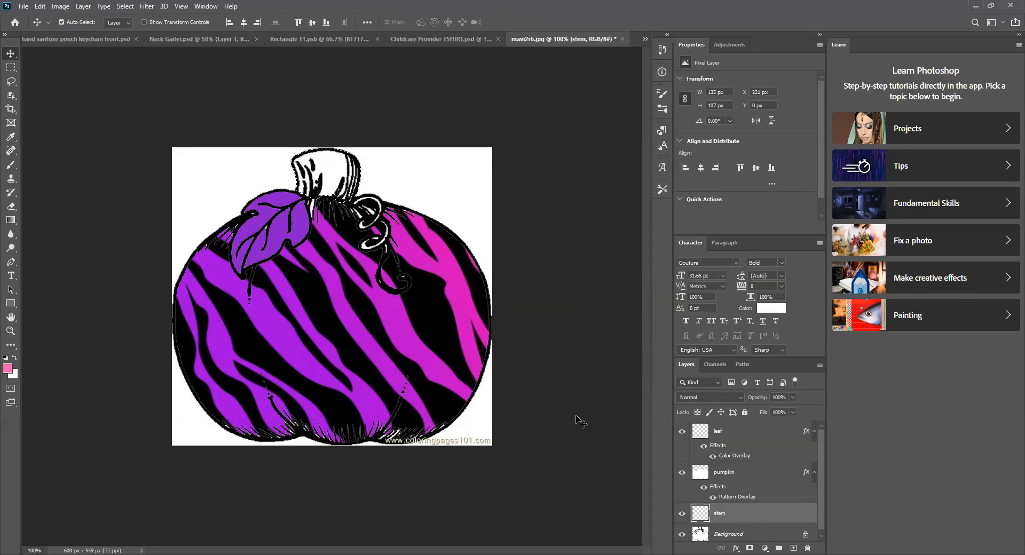
# Paste the copied stem in place on the stem layer
pyautogui.click(40, 6)
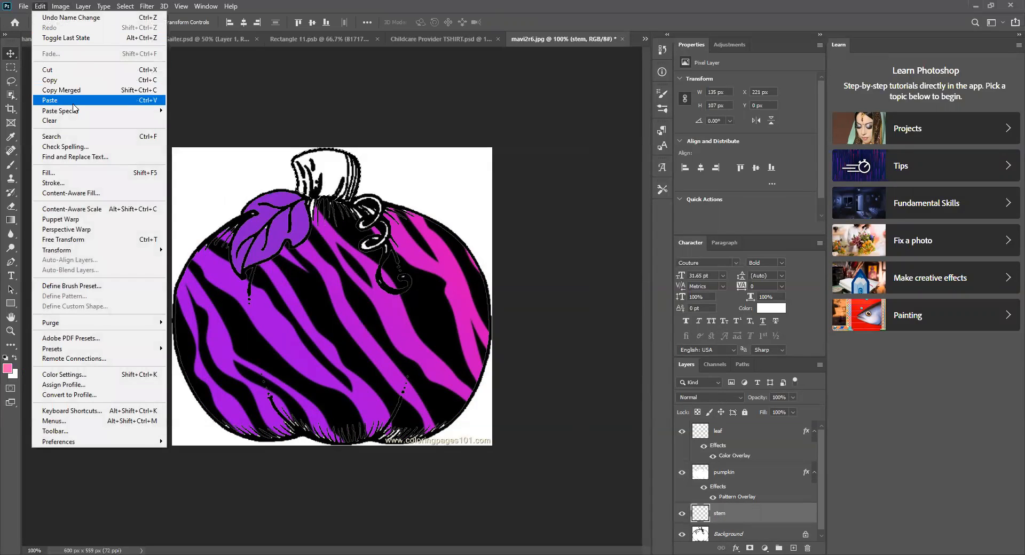
pyautogui.moveTo(85, 117)
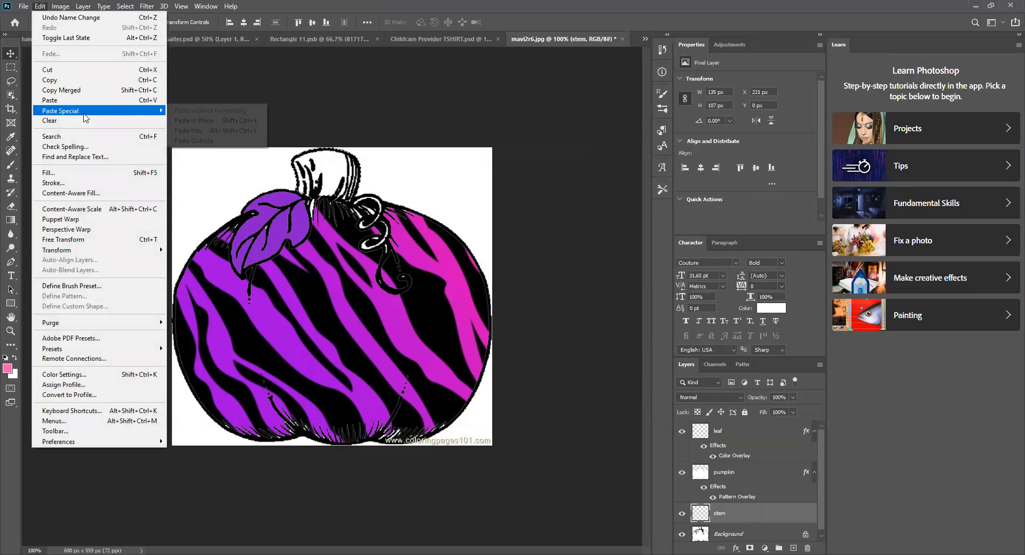
pyautogui.click(193, 120)
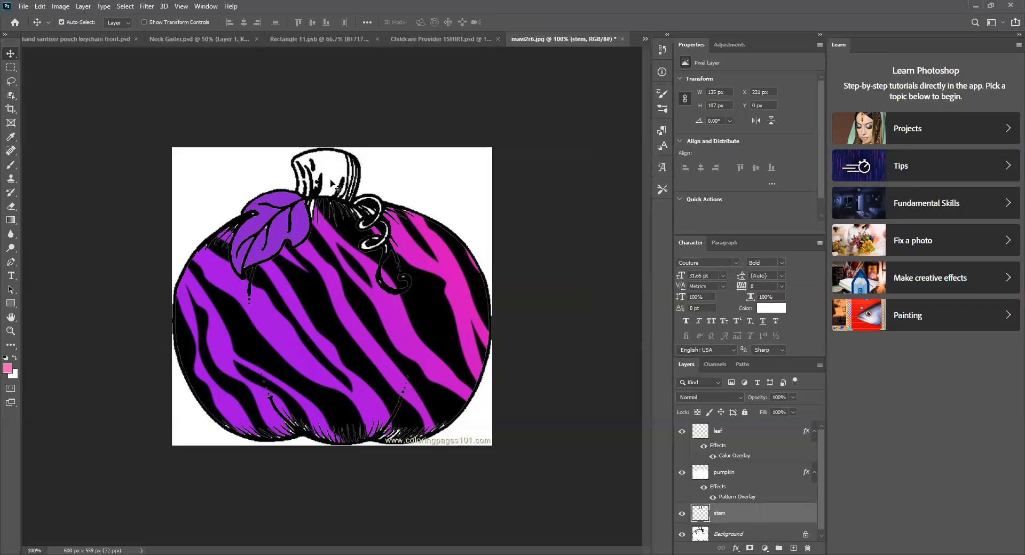
# Add a Color Overlay effect to the stem layer with its blend mode set to Multiply
pyautogui.click(736, 548)
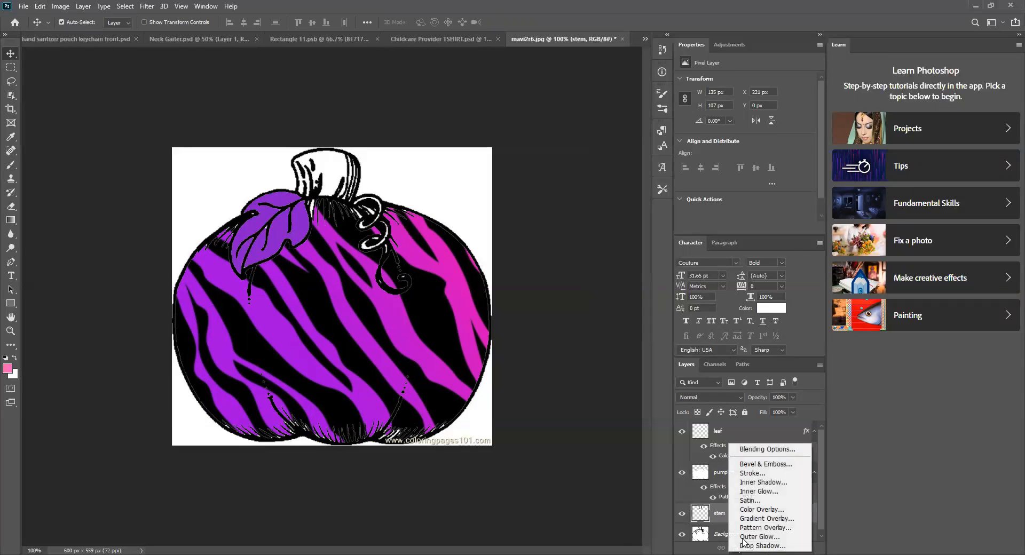
pyautogui.click(762, 511)
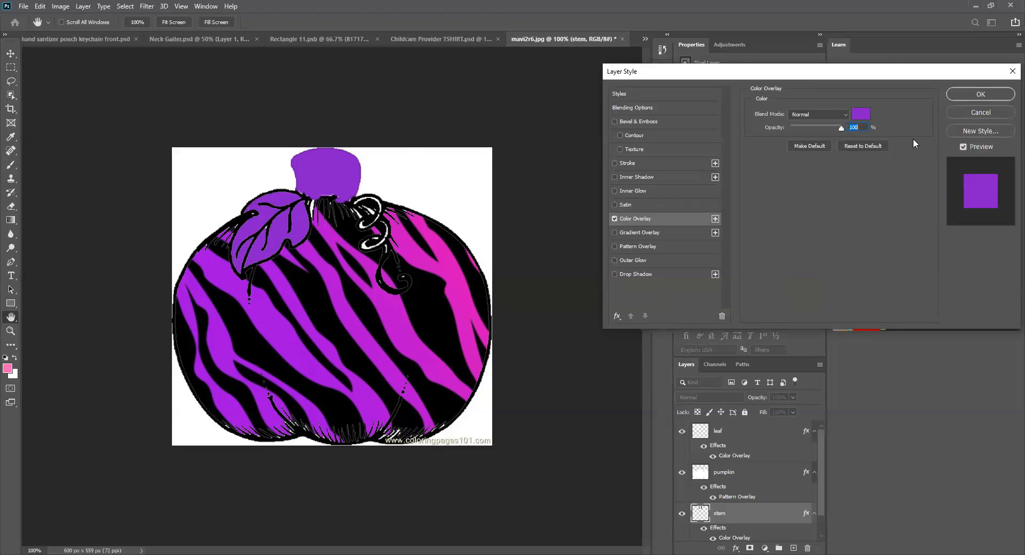
pyautogui.click(844, 117)
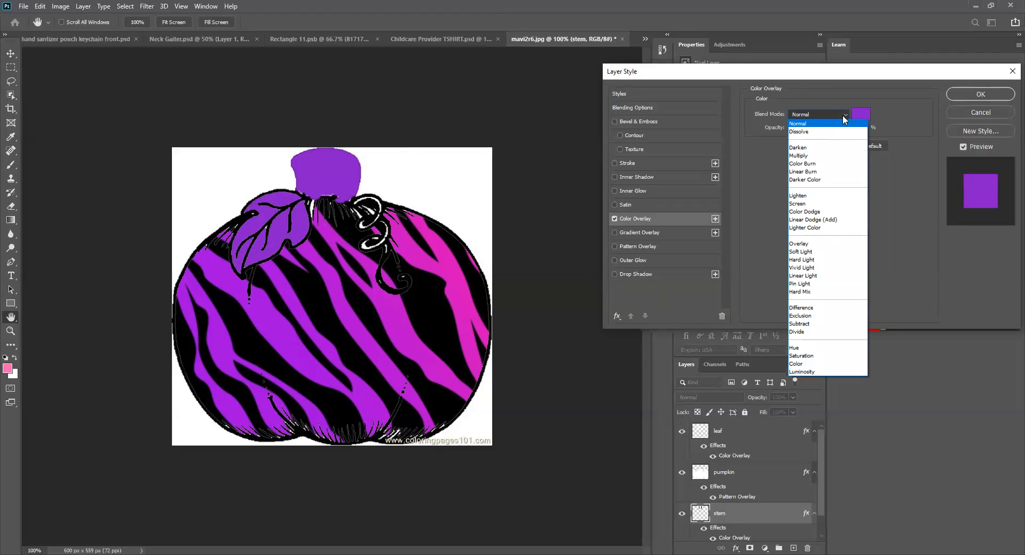
pyautogui.click(812, 132)
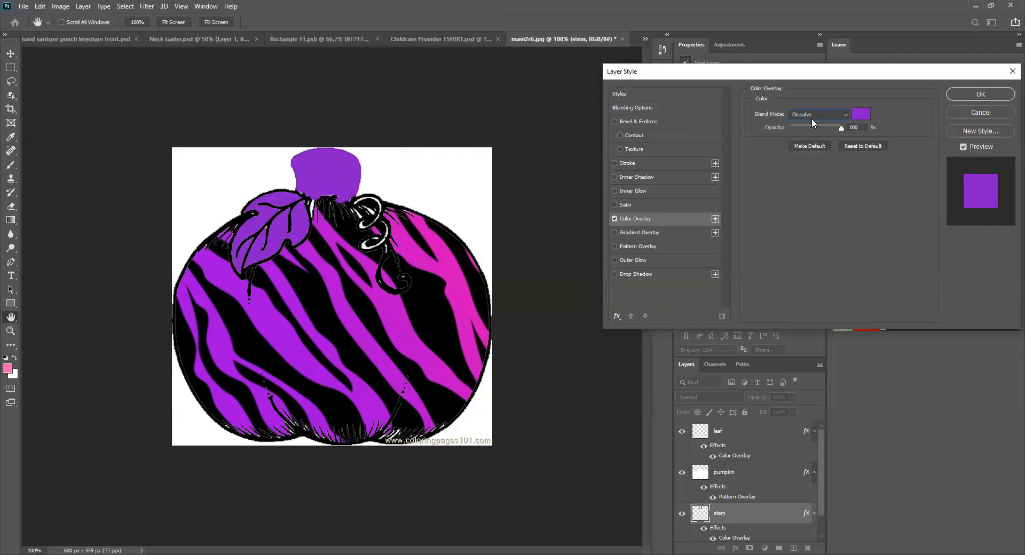
pyautogui.click(812, 121)
pyautogui.click(814, 154)
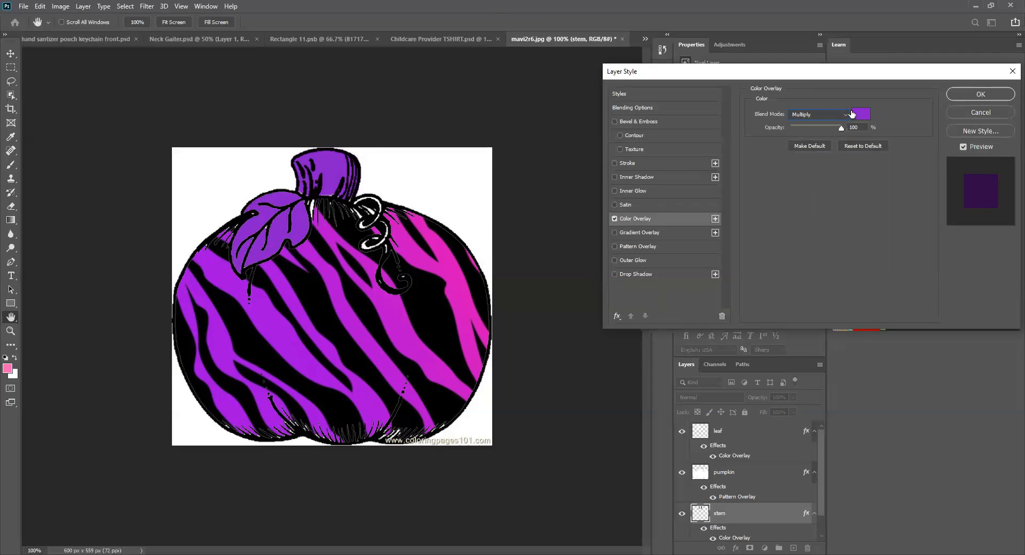
# Set the stem's overlay color to green (09ce29) and apply the layer style
pyautogui.click(870, 114)
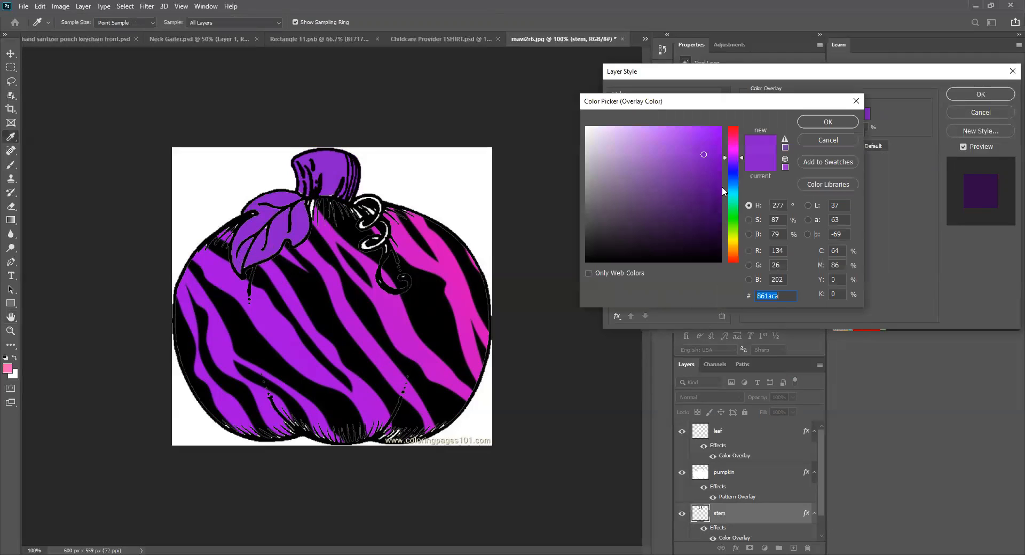
pyautogui.click(737, 218)
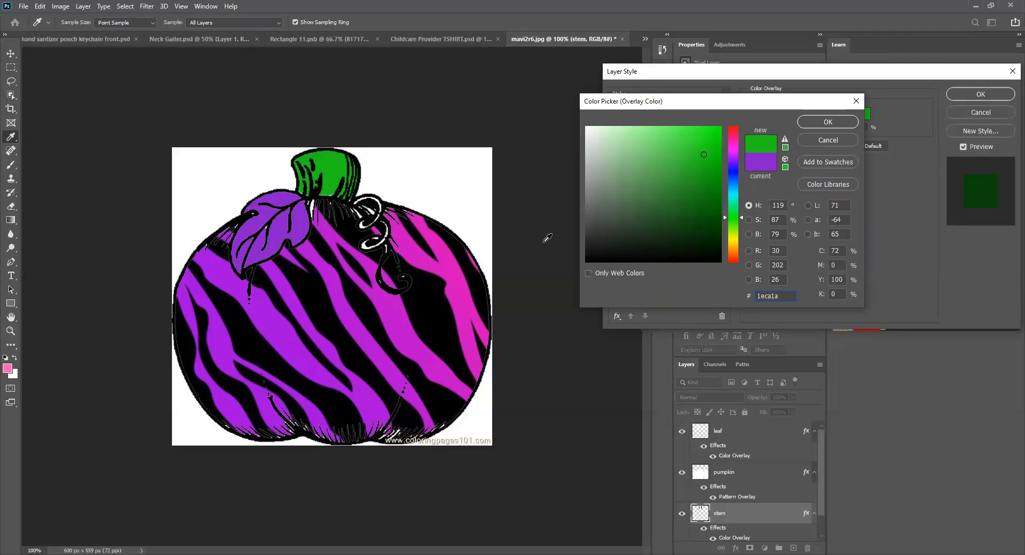
pyautogui.click(436, 260)
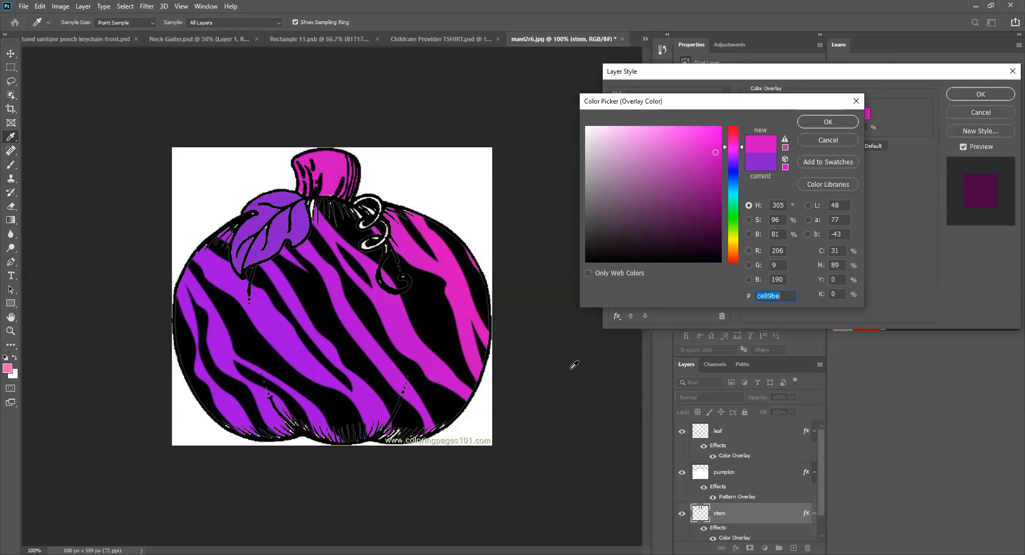
pyautogui.click(737, 214)
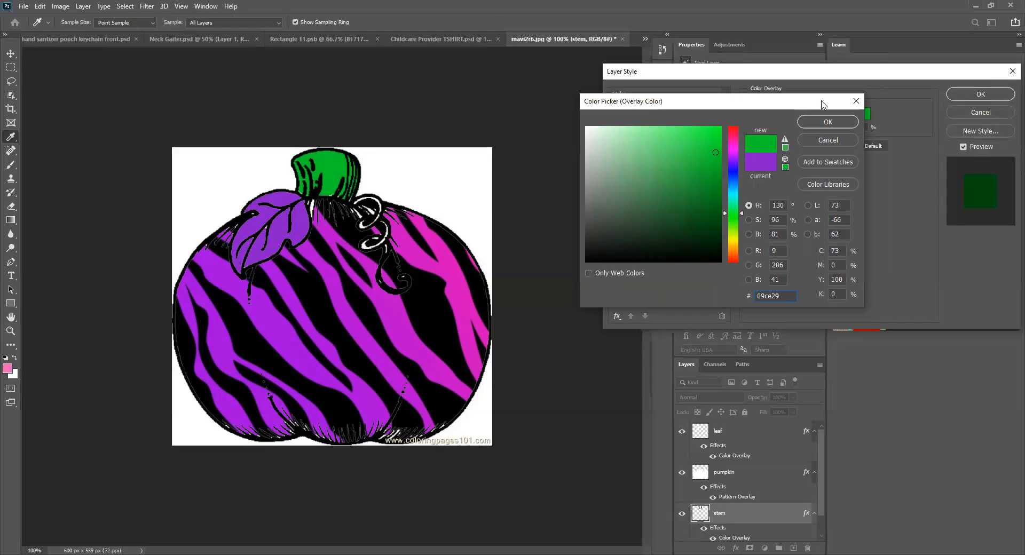
pyautogui.click(826, 122)
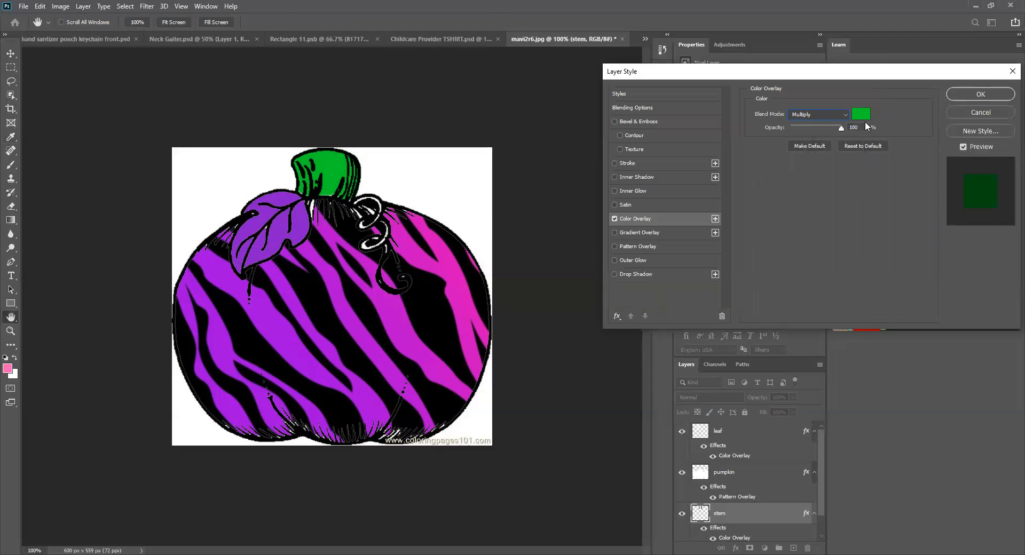
pyautogui.click(981, 94)
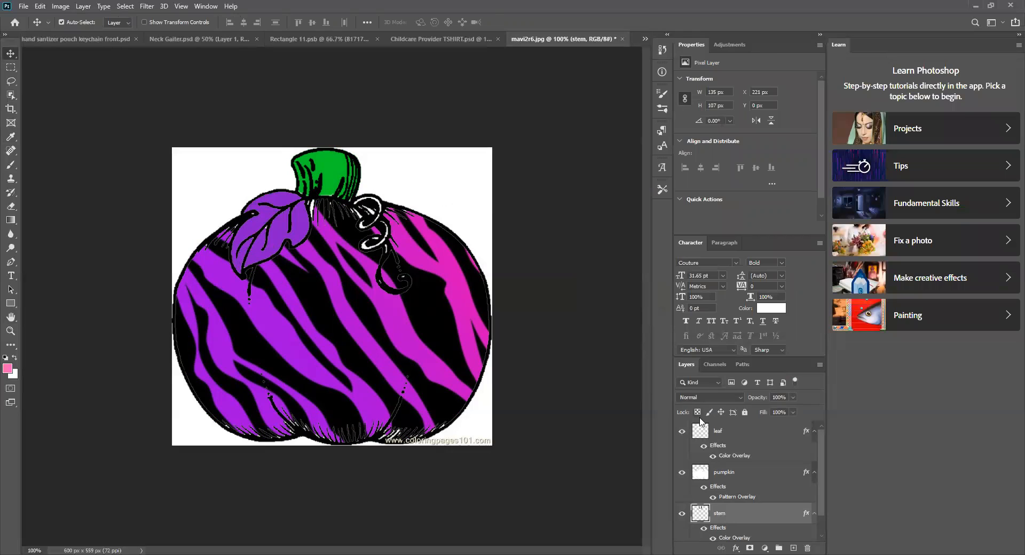
# Select the curly vine beside the stem on the Background layer with the Object Selection Tool
pyautogui.scroll(-1, 756, 494)
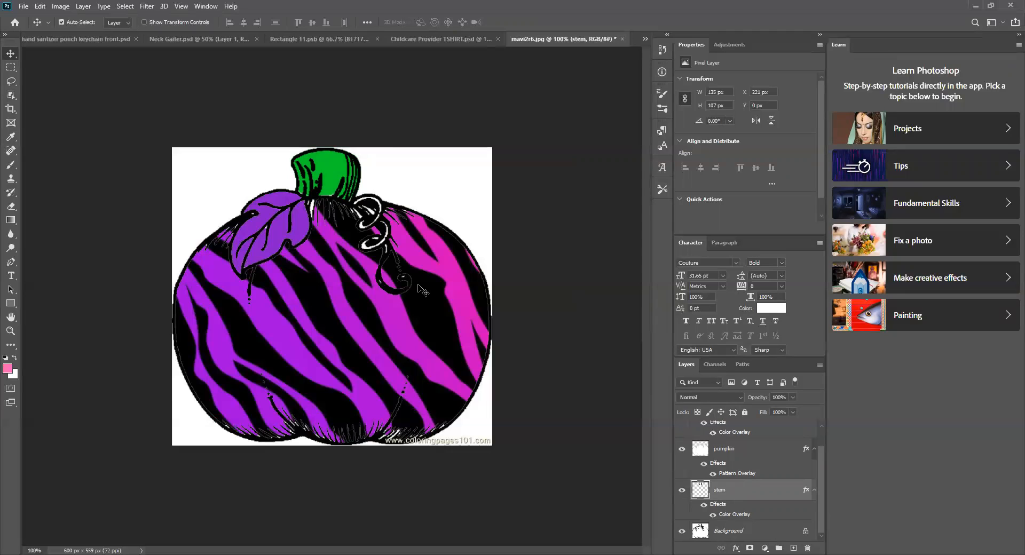
pyautogui.click(721, 532)
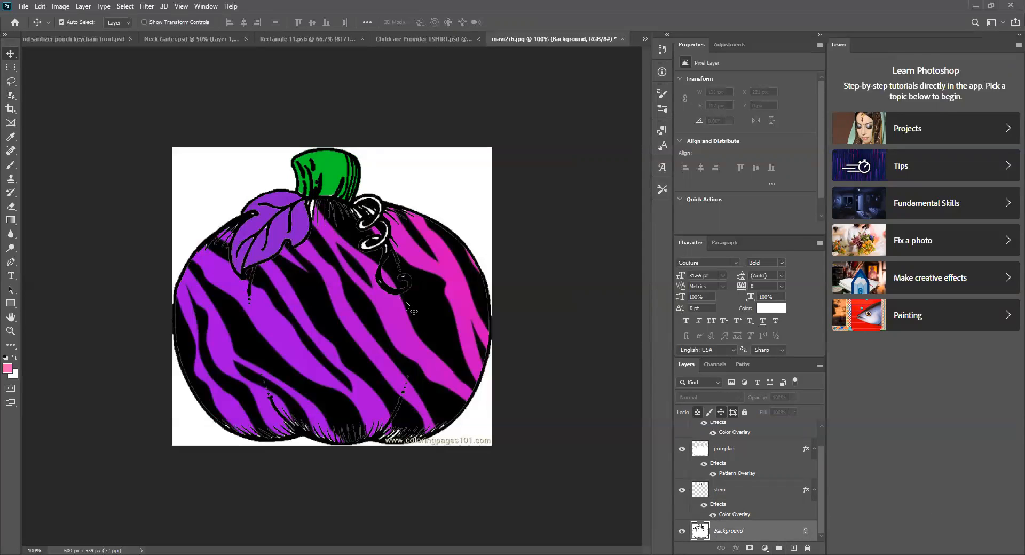
pyautogui.click(10, 96)
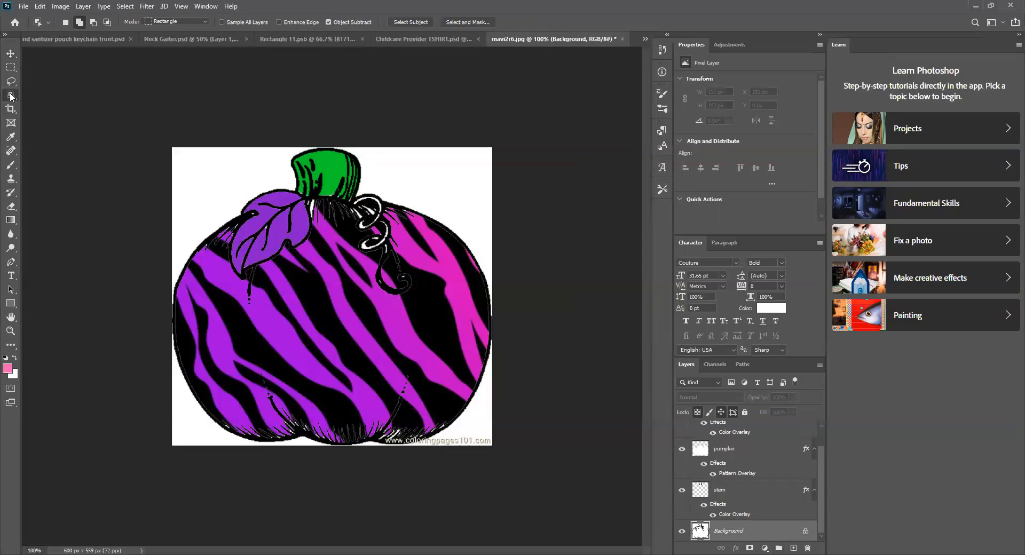
pyautogui.moveTo(353, 195); pyautogui.dragTo(373, 236)
pyautogui.click(40, 6)
pyautogui.click(40, 6)
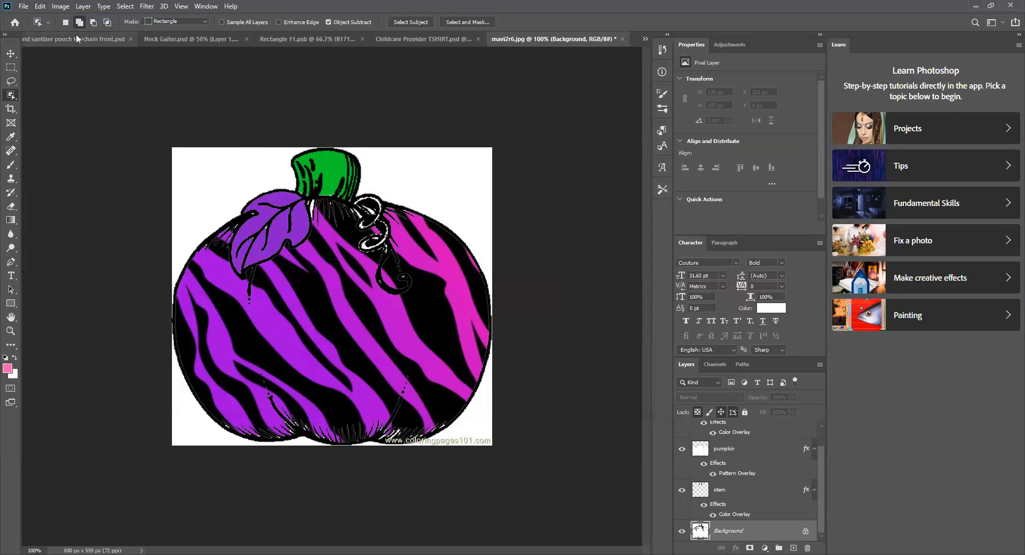
# Add small missed areas around the vine's curls to the Object Selection at 200% zoom, and copy the selected vine
pyautogui.click(184, 6)
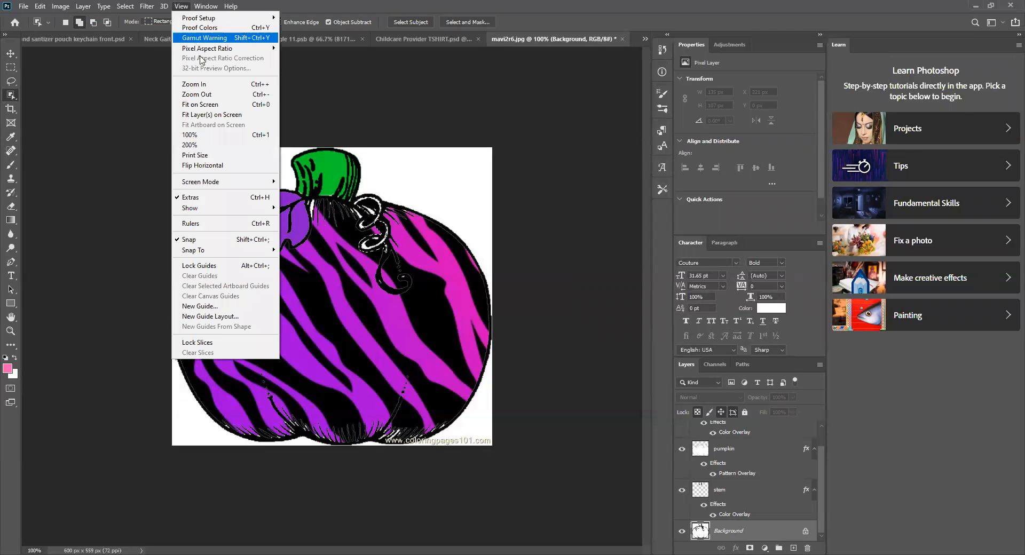
pyautogui.click(207, 84)
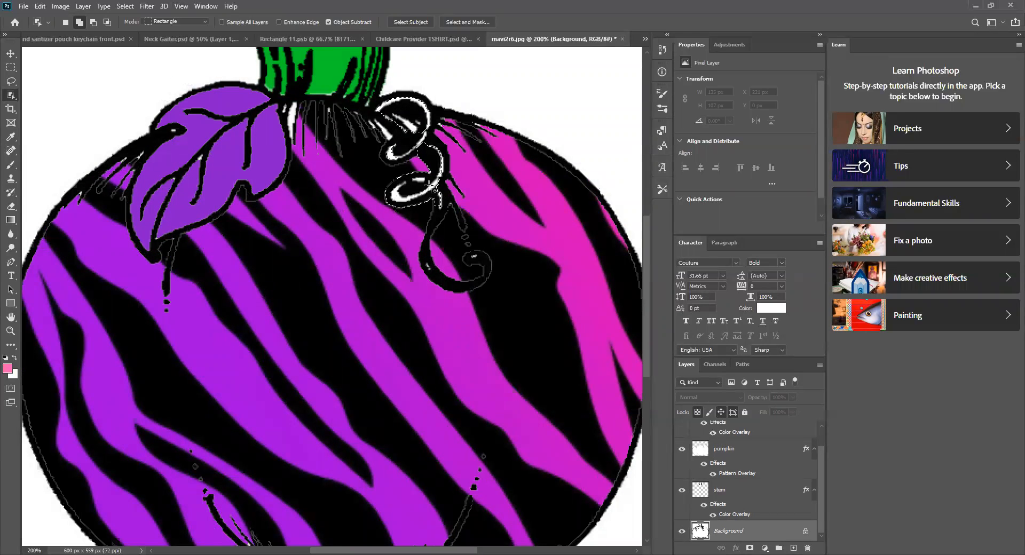
pyautogui.moveTo(446, 211); pyautogui.dragTo(446, 211)
pyautogui.moveTo(429, 169); pyautogui.dragTo(430, 166)
pyautogui.moveTo(403, 164); pyautogui.dragTo(404, 165)
pyautogui.click(40, 6)
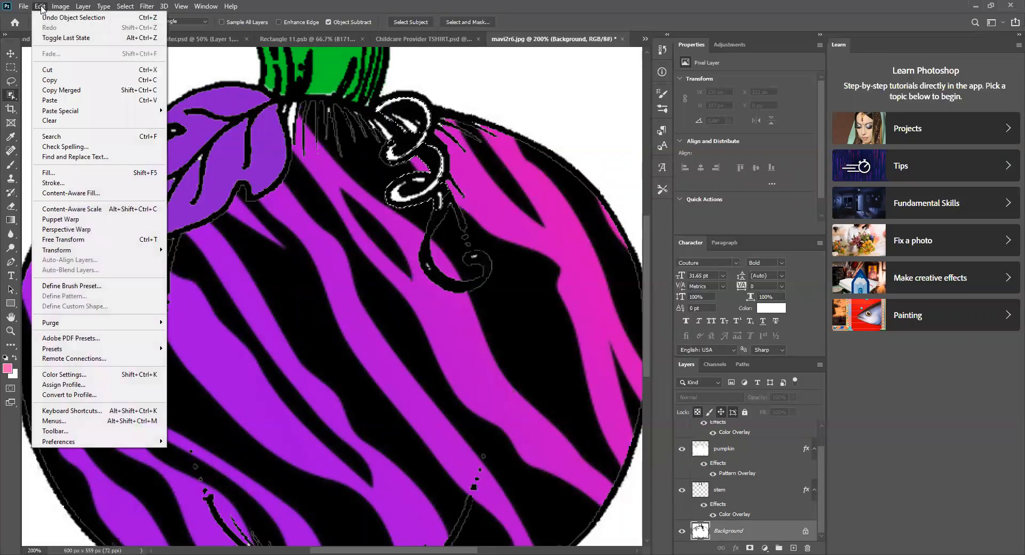
pyautogui.click(49, 81)
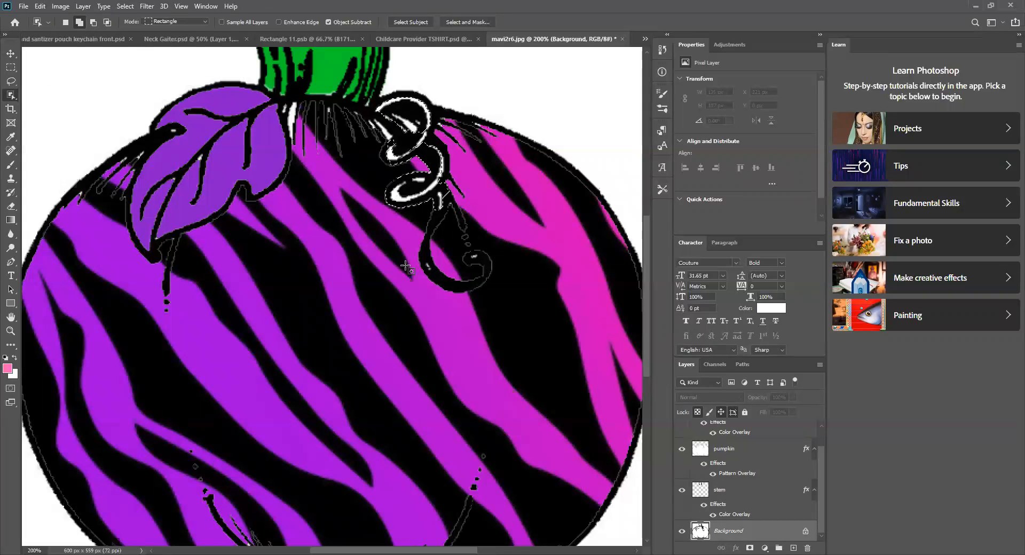
# Create a new layer above the Background and paste the copied vine in place on it
pyautogui.click(793, 547)
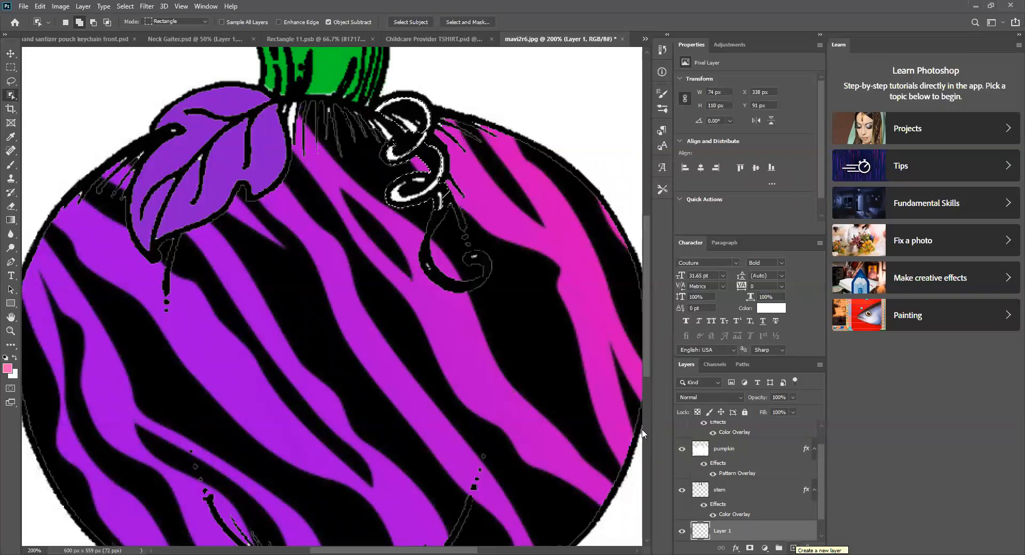
pyautogui.click(46, 6)
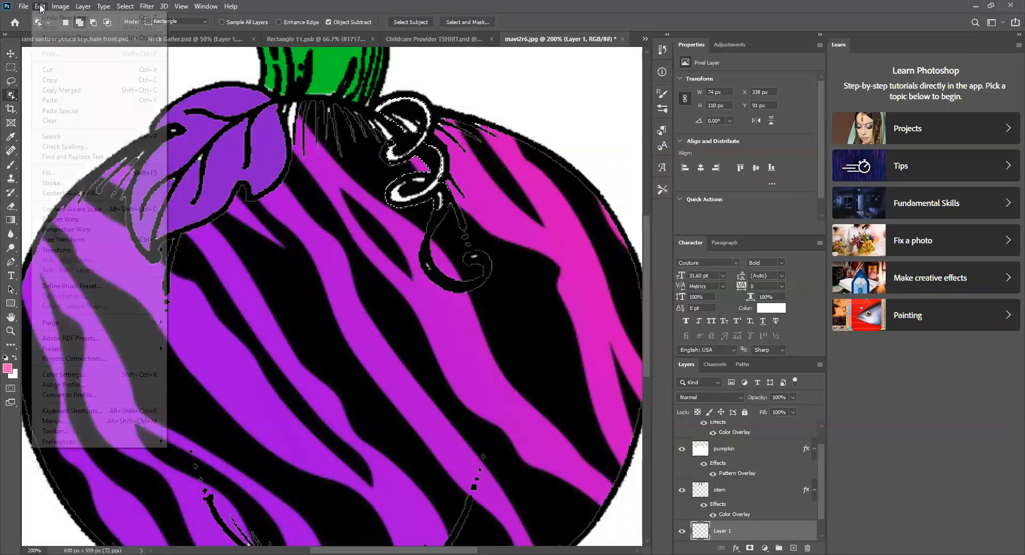
pyautogui.moveTo(66, 111)
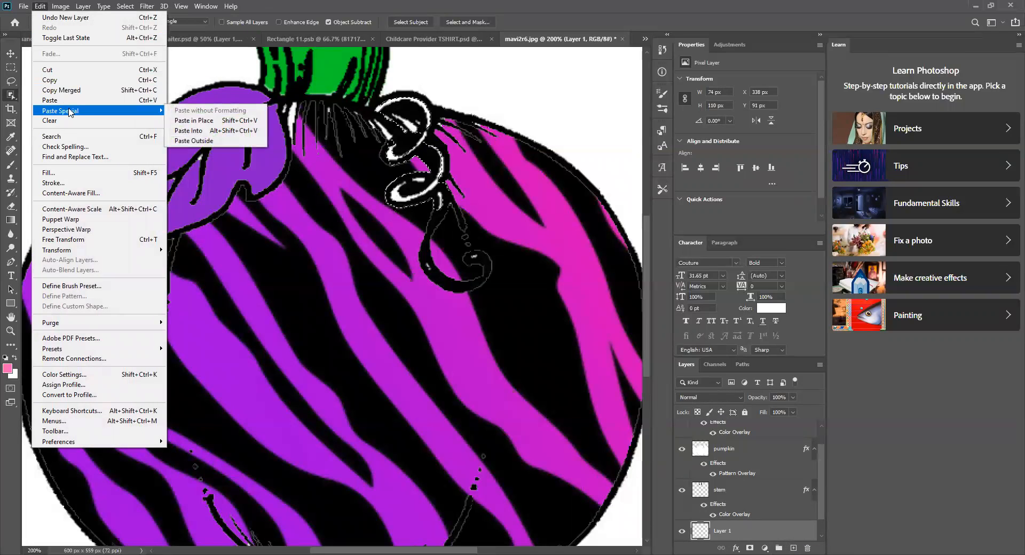
pyautogui.click(186, 121)
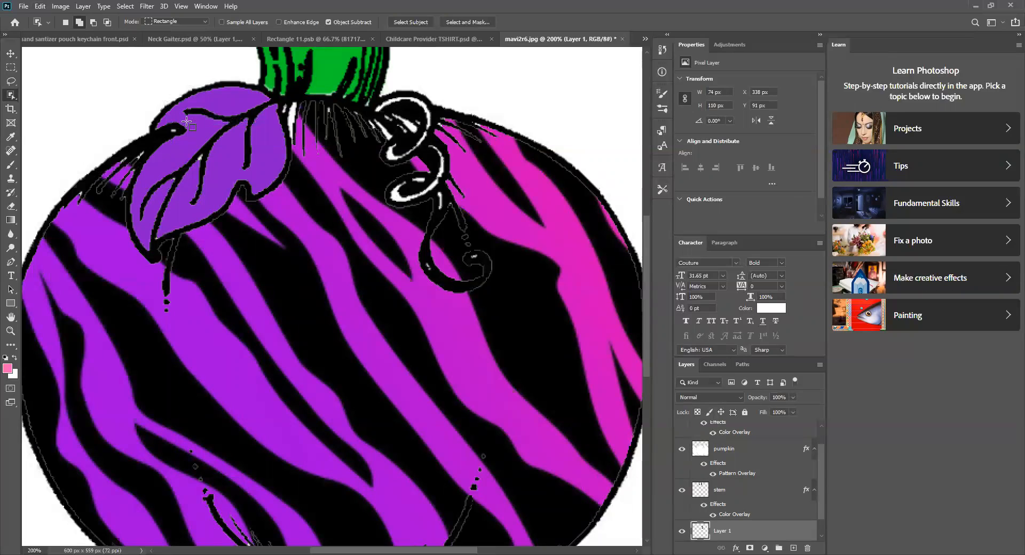
pyautogui.click(9, 53)
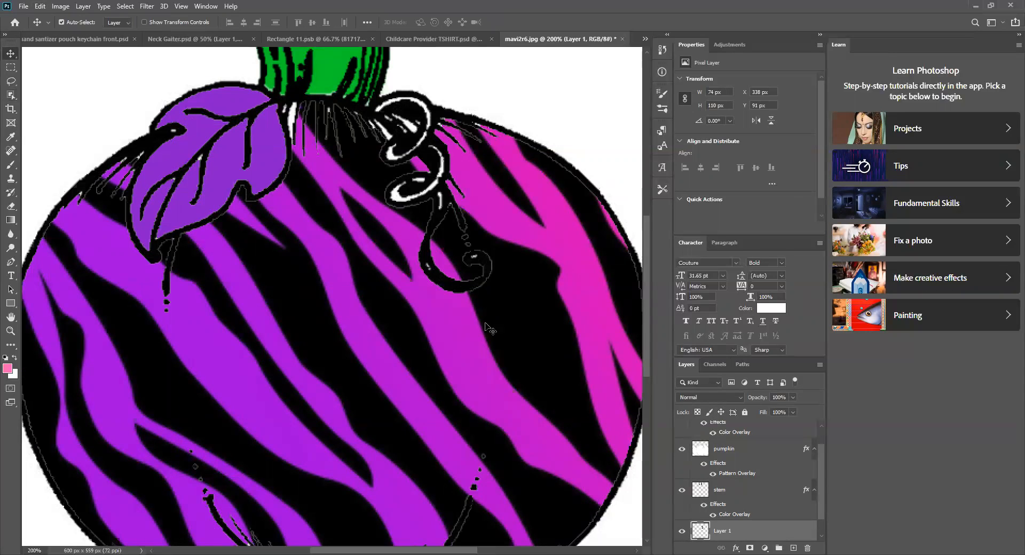
# Rename the new vine layer as swirly
pyautogui.click(737, 548)
pyautogui.click(721, 534)
pyautogui.doubleClick(723, 532)
pyautogui.write('swirly')
pyautogui.press('Return')
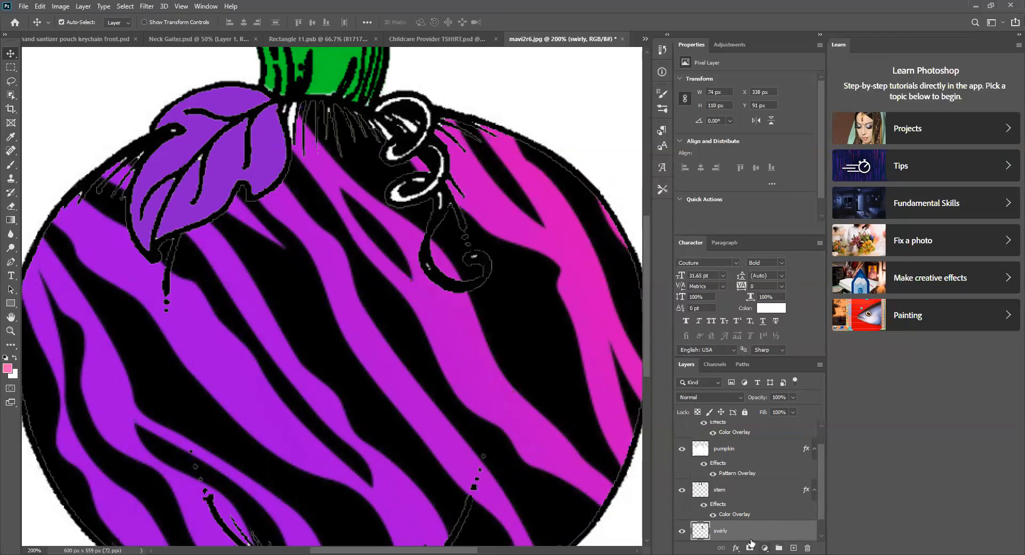
# Apply a green Color Overlay in Multiply mode at 100% opacity to the swirly layer
pyautogui.click(735, 546)
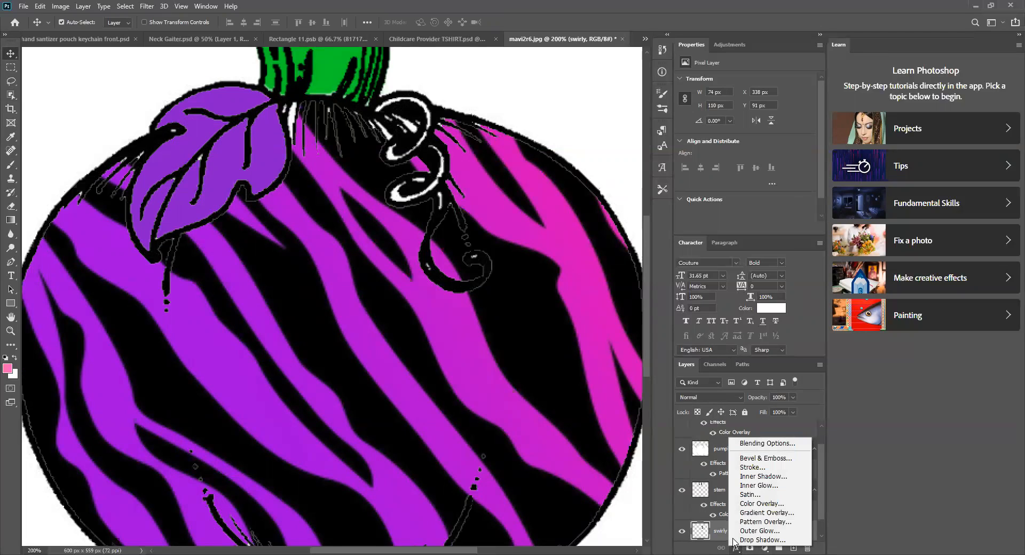
pyautogui.click(757, 503)
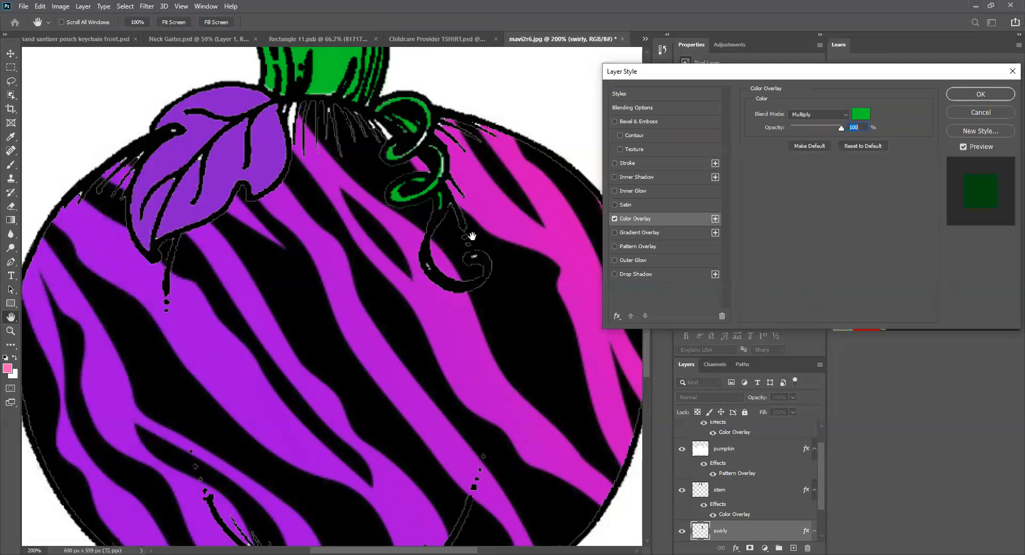
pyautogui.click(181, 6)
pyautogui.click(208, 95)
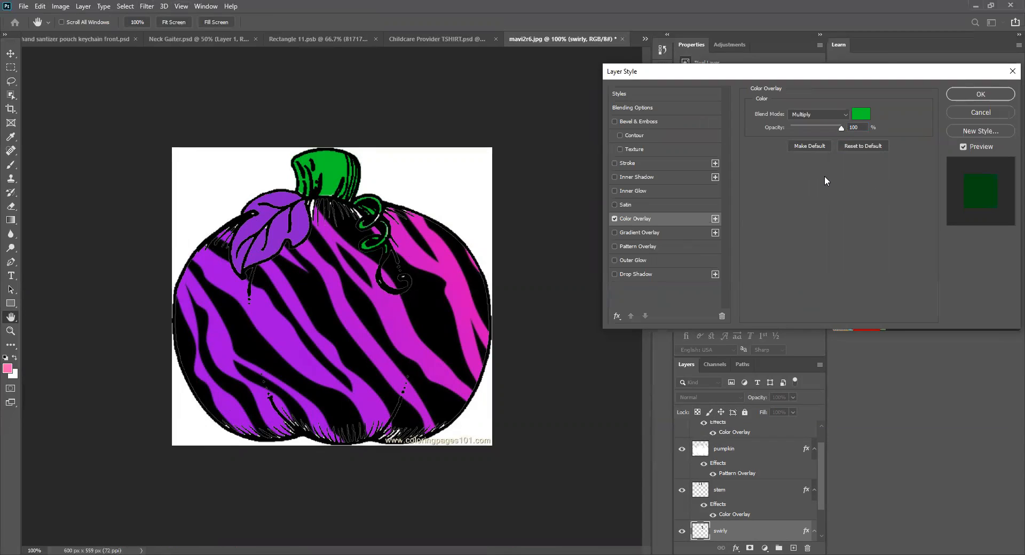
pyautogui.click(956, 97)
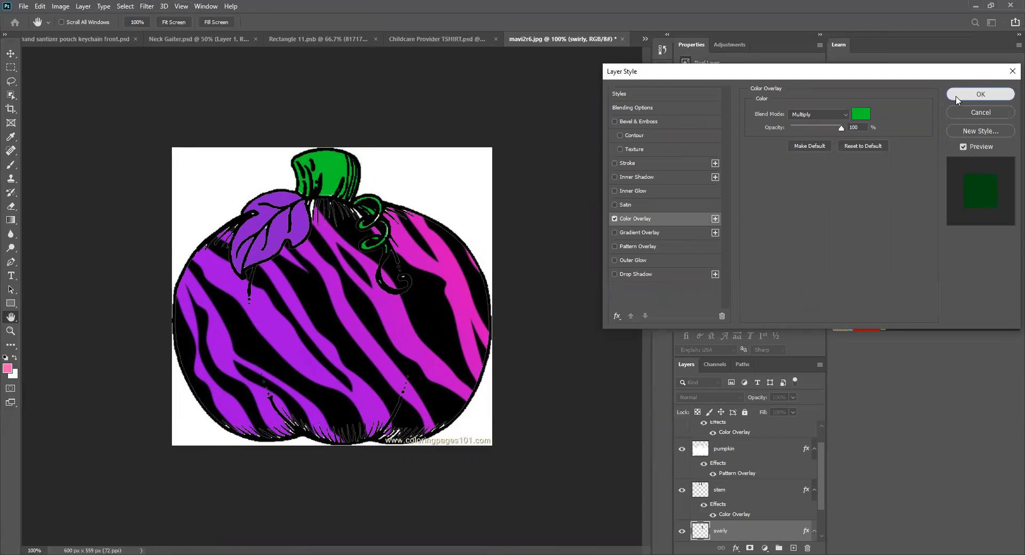
pyautogui.click(956, 100)
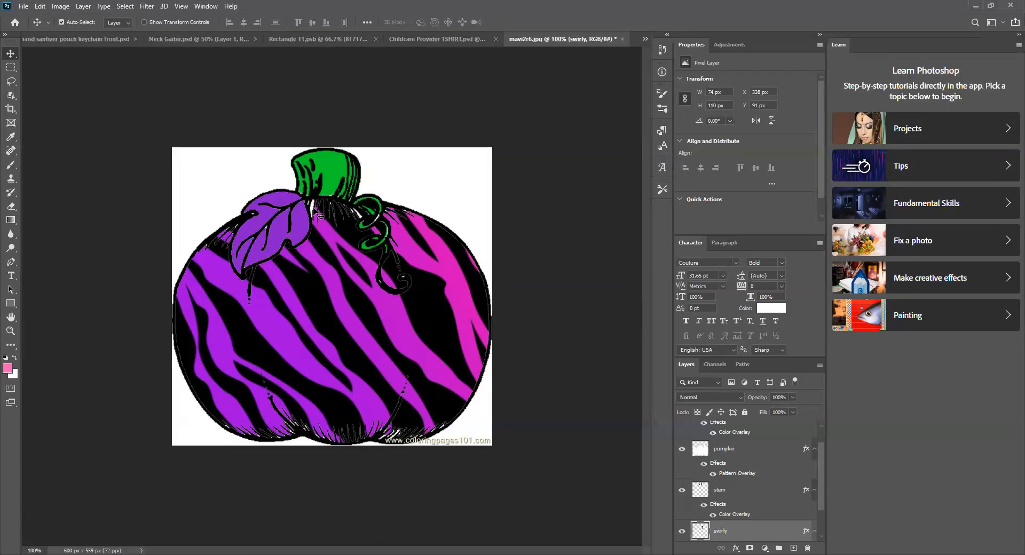
# Make the Background layer active and choose the Magic Wand Tool
pyautogui.scroll(-1, 758, 498)
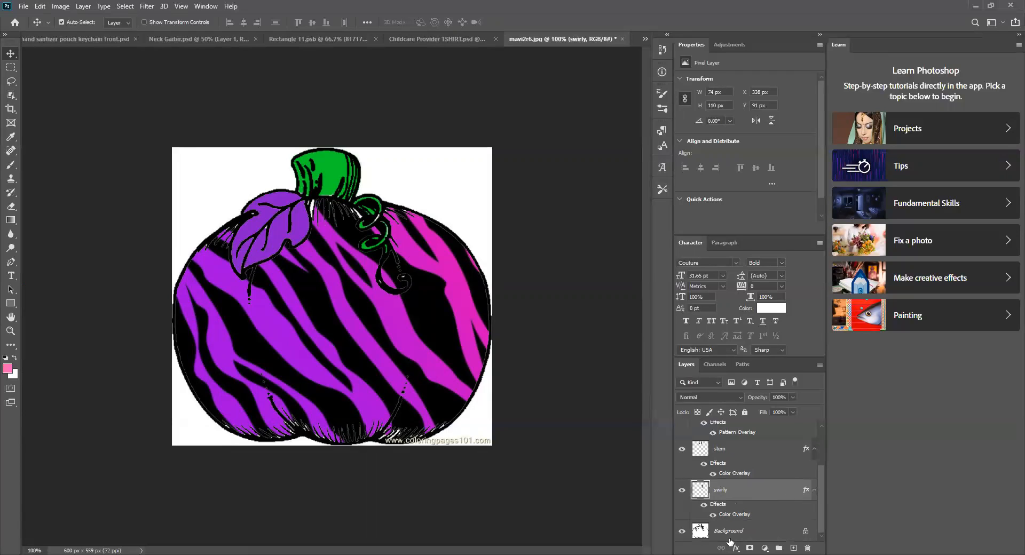
pyautogui.click(730, 532)
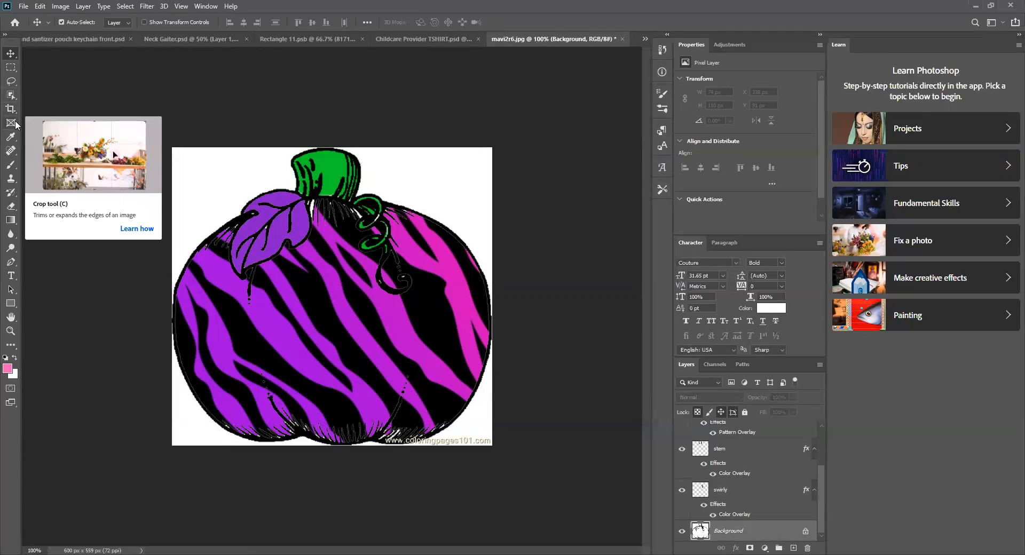
pyautogui.rightClick(10, 96)
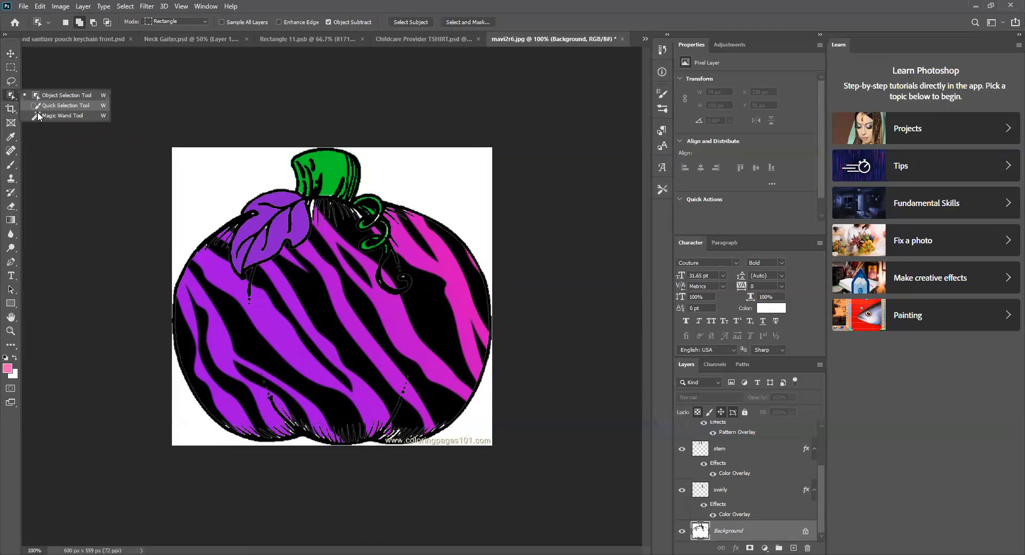
pyautogui.click(40, 116)
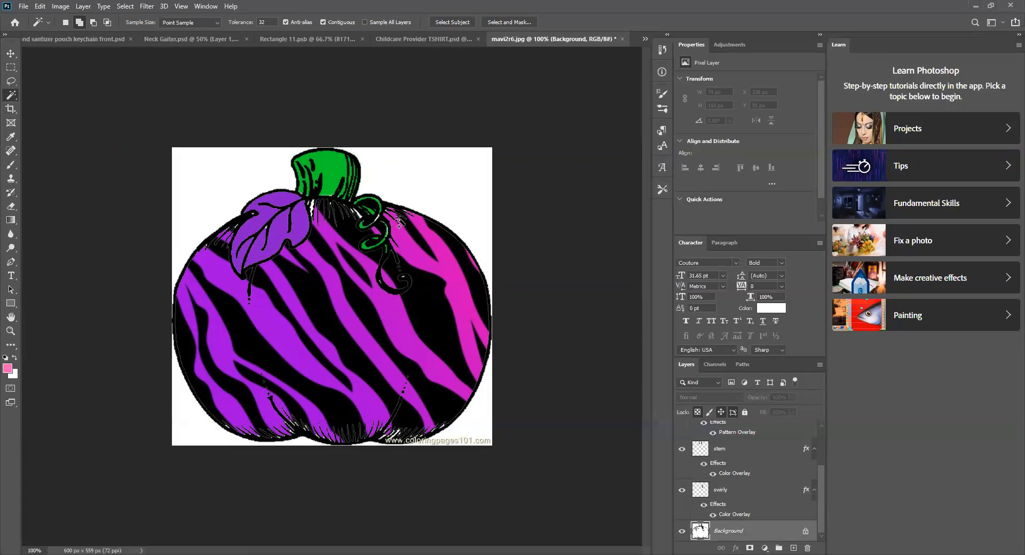
# Try to select the small white gaps below the stem and beside the vine with the Magic Wand, and undo the selections
pyautogui.click(309, 205)
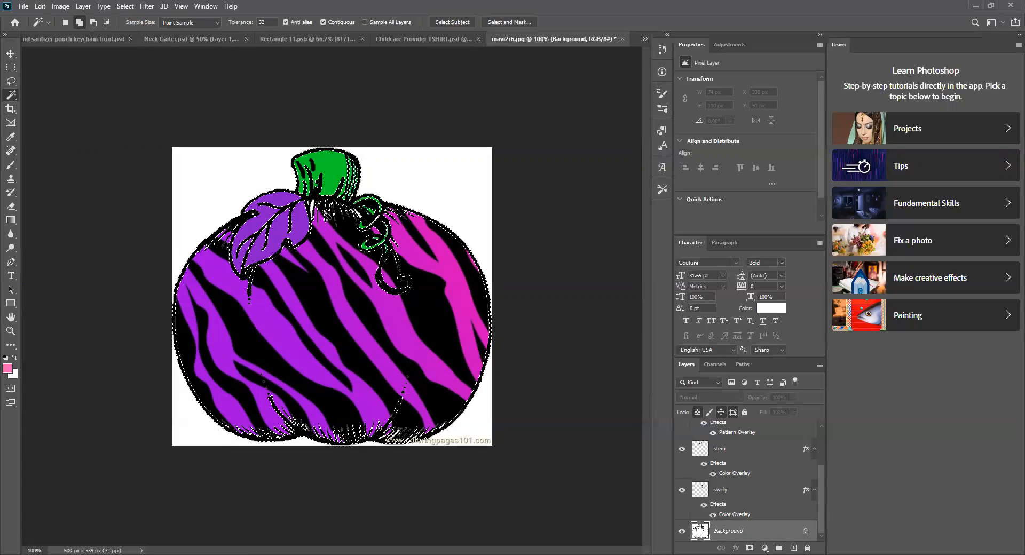
pyautogui.click(40, 6)
pyautogui.click(45, 17)
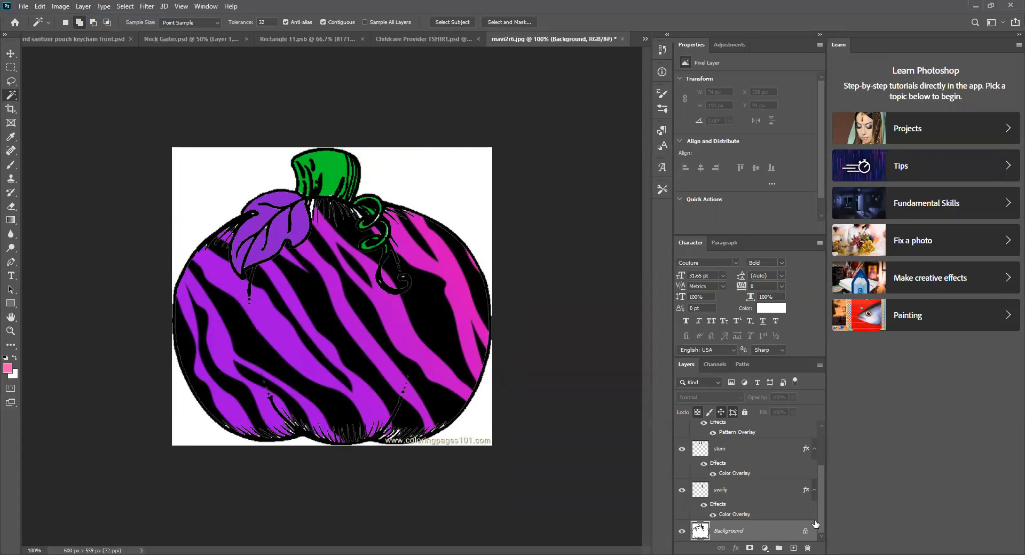
pyautogui.click(360, 224)
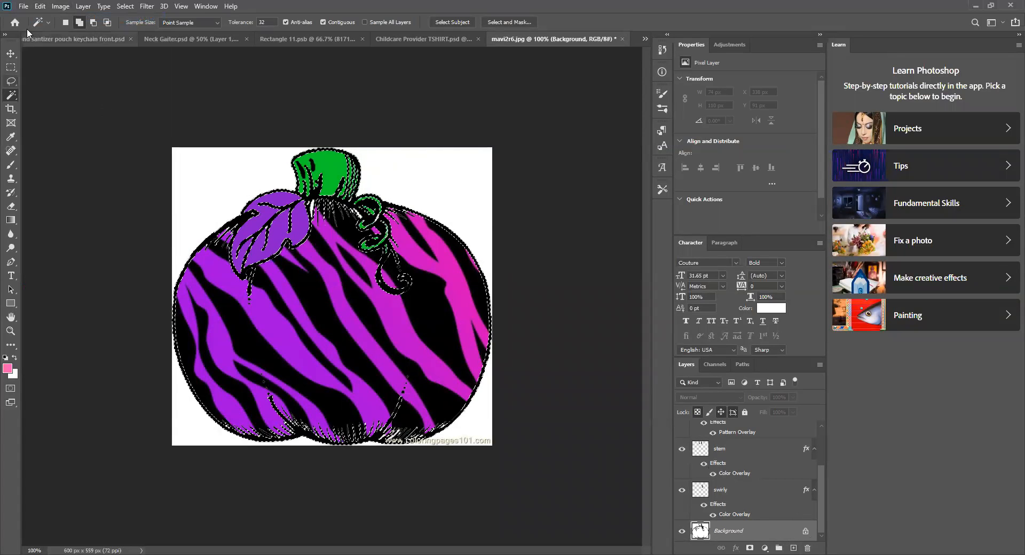
pyautogui.click(40, 5)
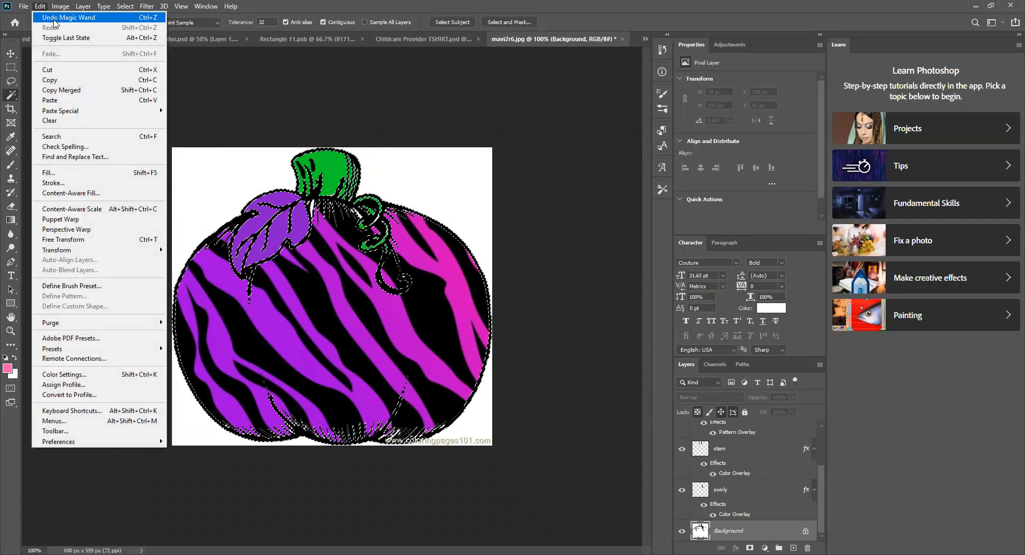
pyautogui.click(54, 18)
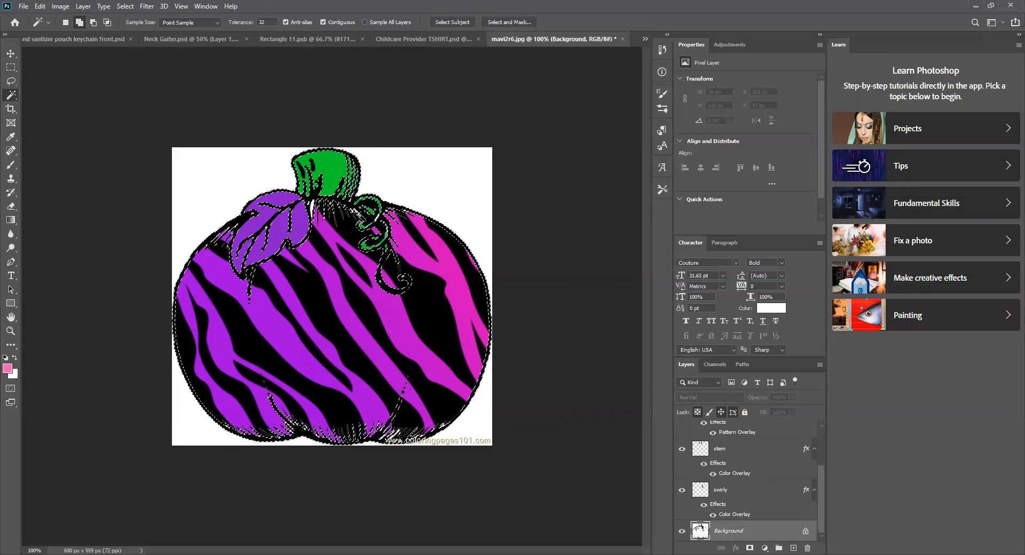
pyautogui.click(40, 6)
pyautogui.click(59, 18)
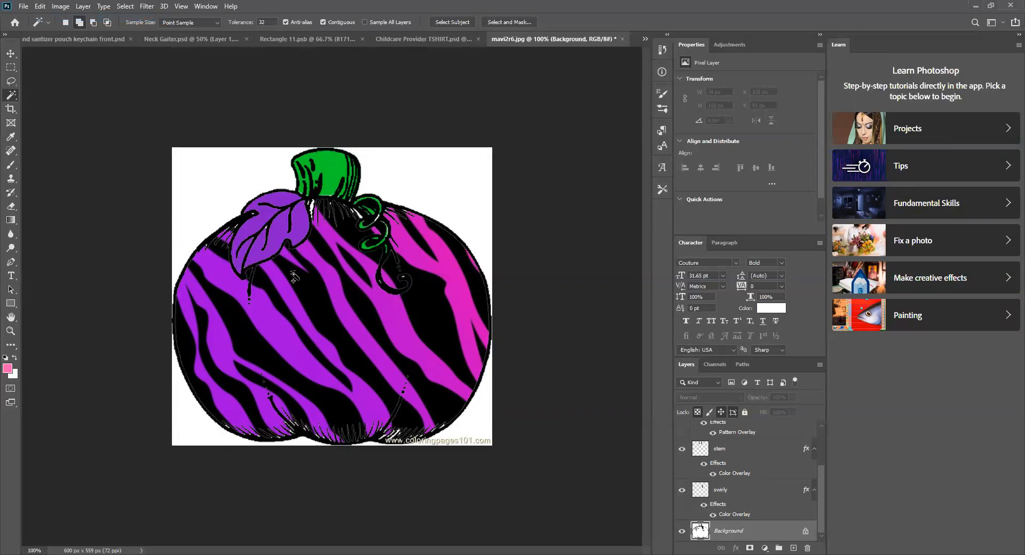
# Try to select the white area near the pumpkin's lower edge with the Magic Wand, and undo the selections
pyautogui.click(442, 429)
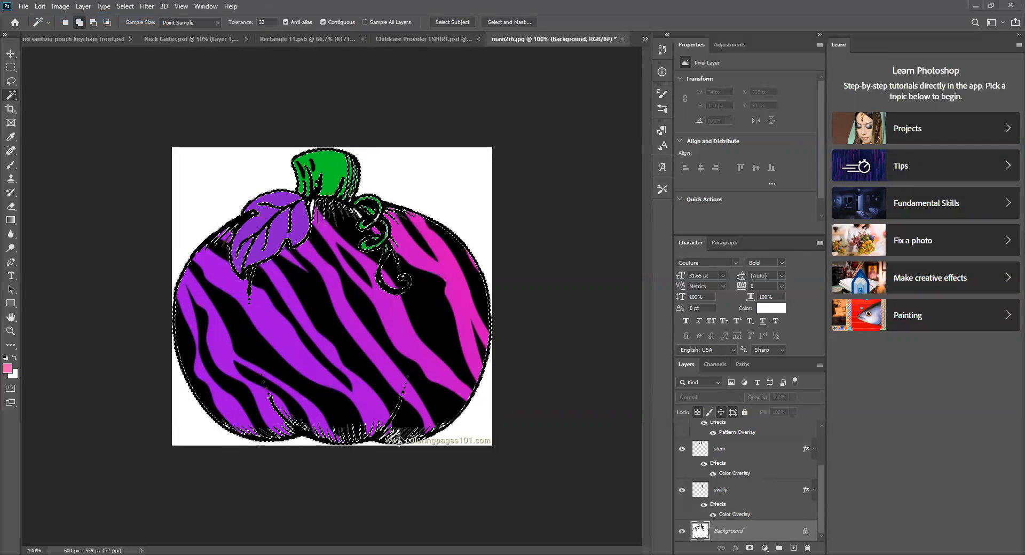
pyautogui.click(40, 7)
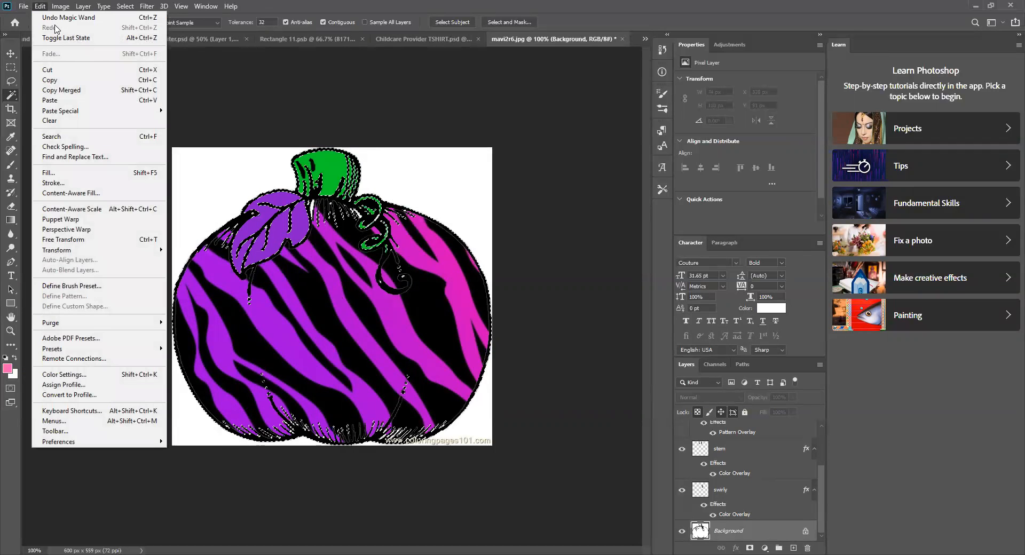
pyautogui.click(58, 19)
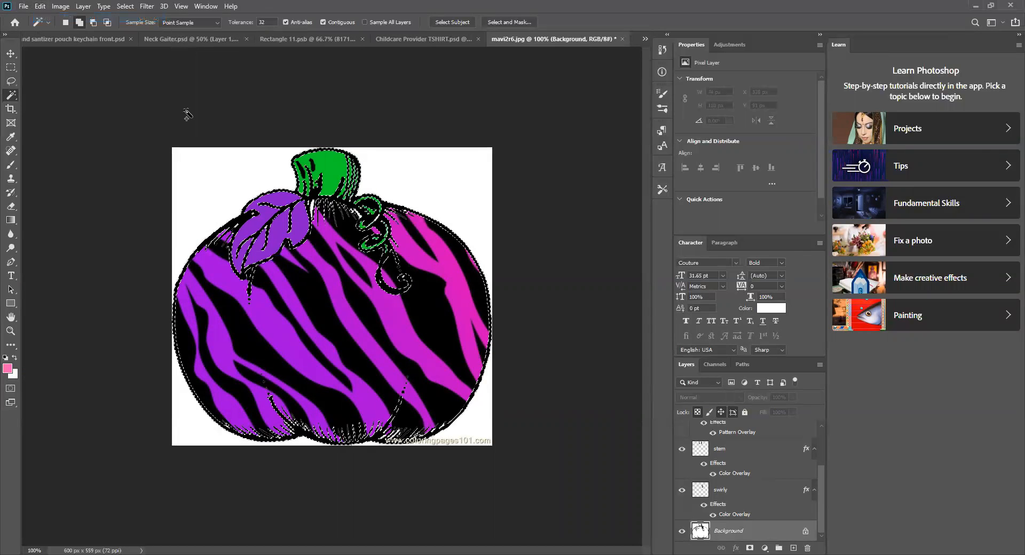
pyautogui.click(41, 6)
pyautogui.click(45, 21)
pyautogui.click(42, 7)
pyautogui.click(44, 18)
pyautogui.click(47, 6)
pyautogui.click(44, 17)
pyautogui.click(41, 7)
pyautogui.click(50, 20)
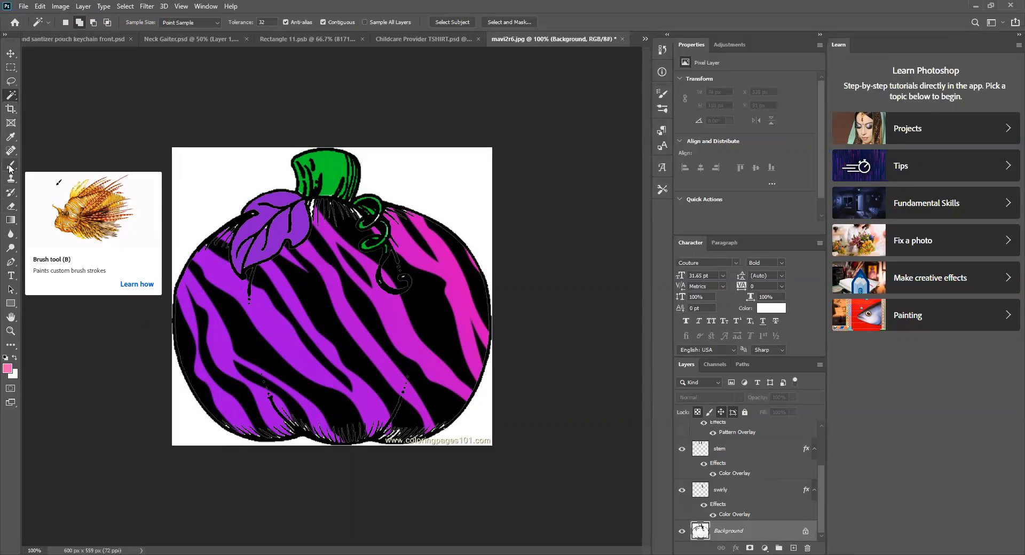
# Choose the Brush Tool with the default black foreground and white background colors, and deselect everything
pyautogui.click(15, 358)
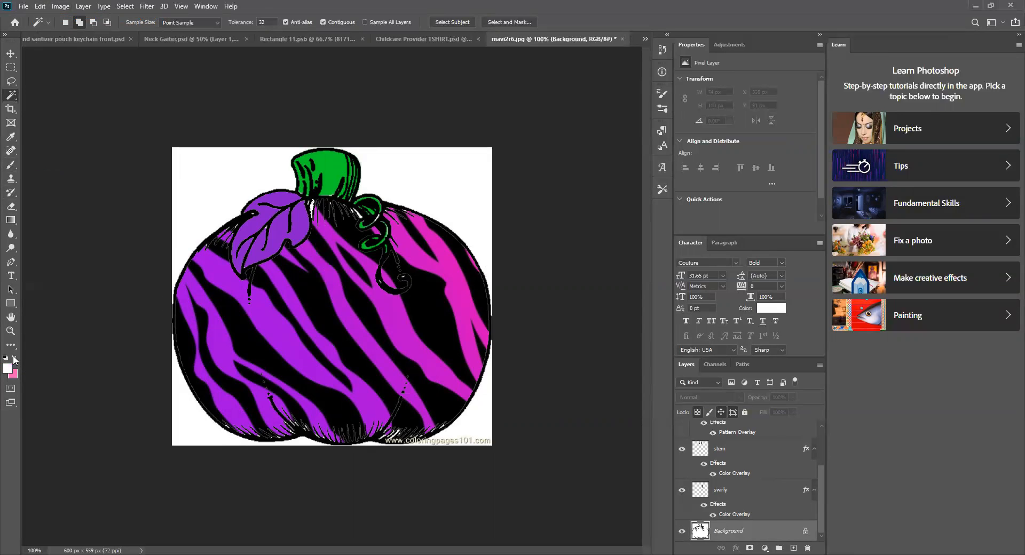
pyautogui.click(6, 357)
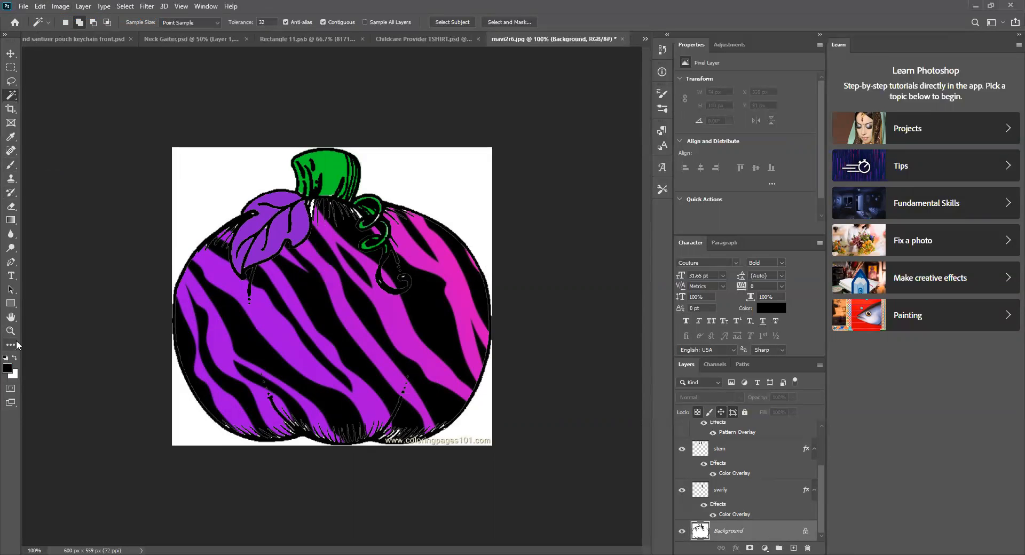
pyautogui.click(11, 166)
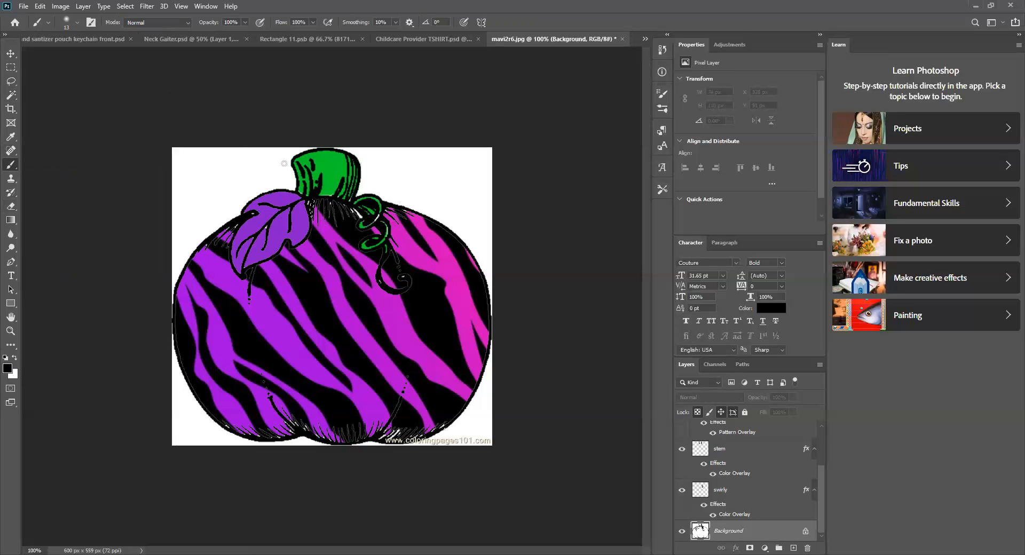
pyautogui.click(124, 6)
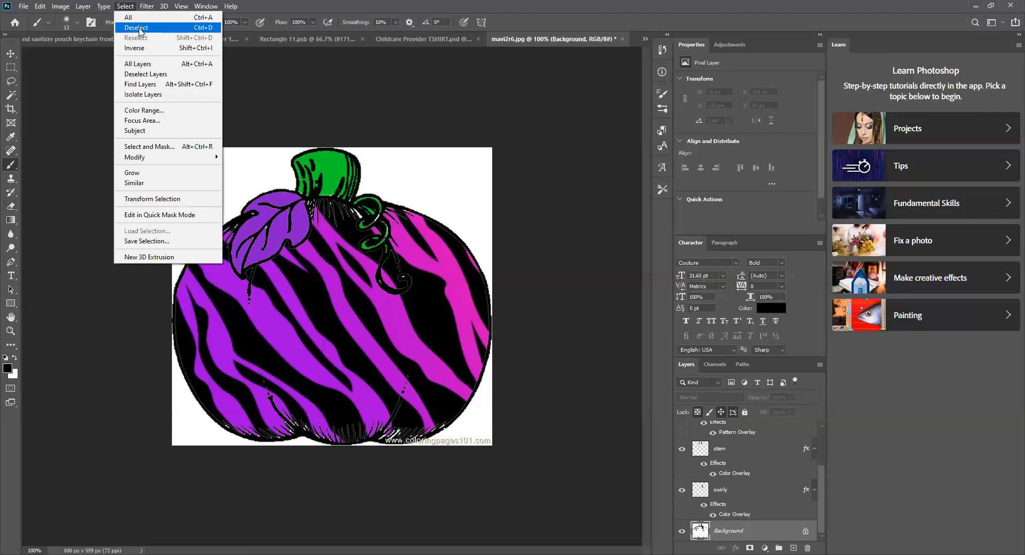
pyautogui.click(141, 29)
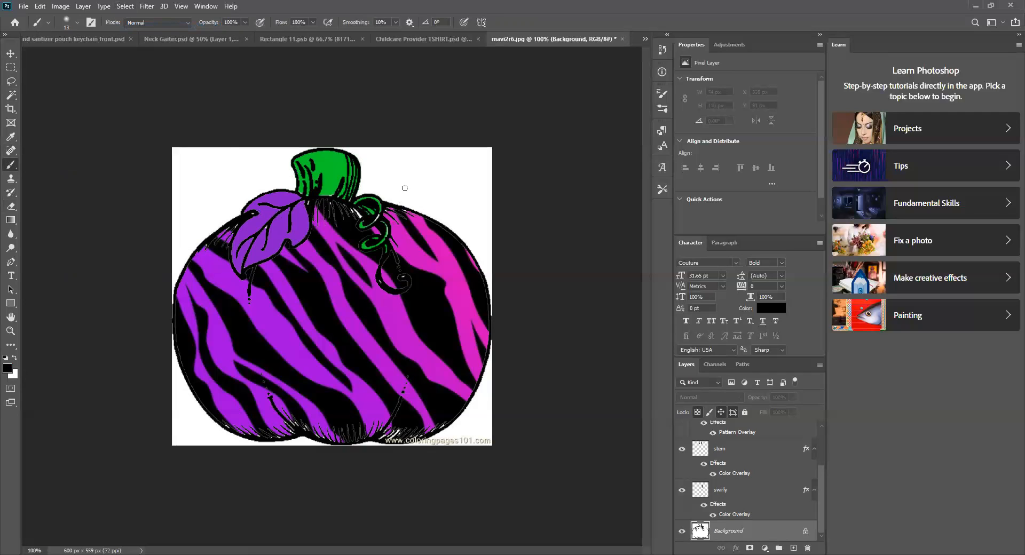
# Try to select the white gap beside the curly vine with the Magic Wand, and undo the selection
pyautogui.click(11, 95)
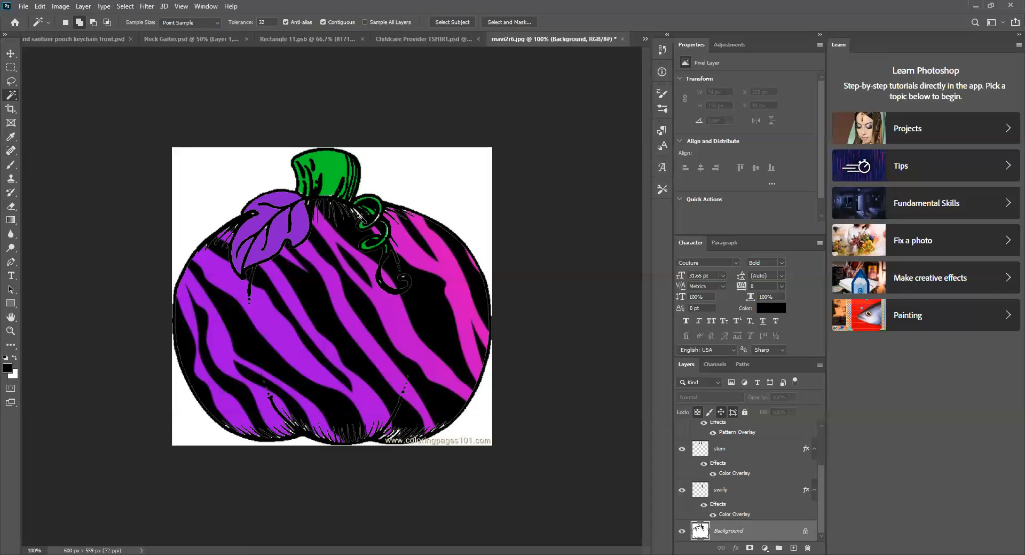
pyautogui.click(358, 216)
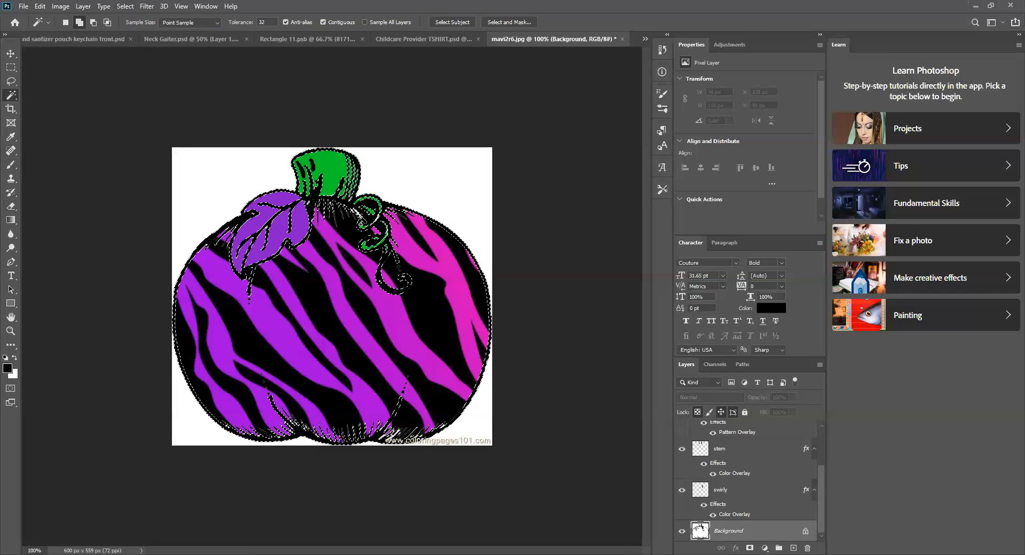
pyautogui.click(60, 6)
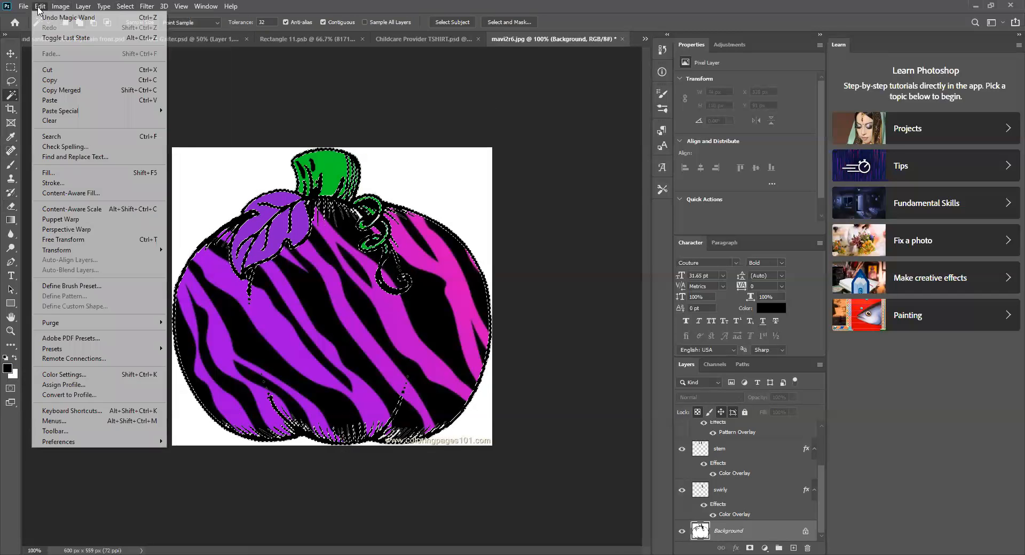
pyautogui.click(48, 13)
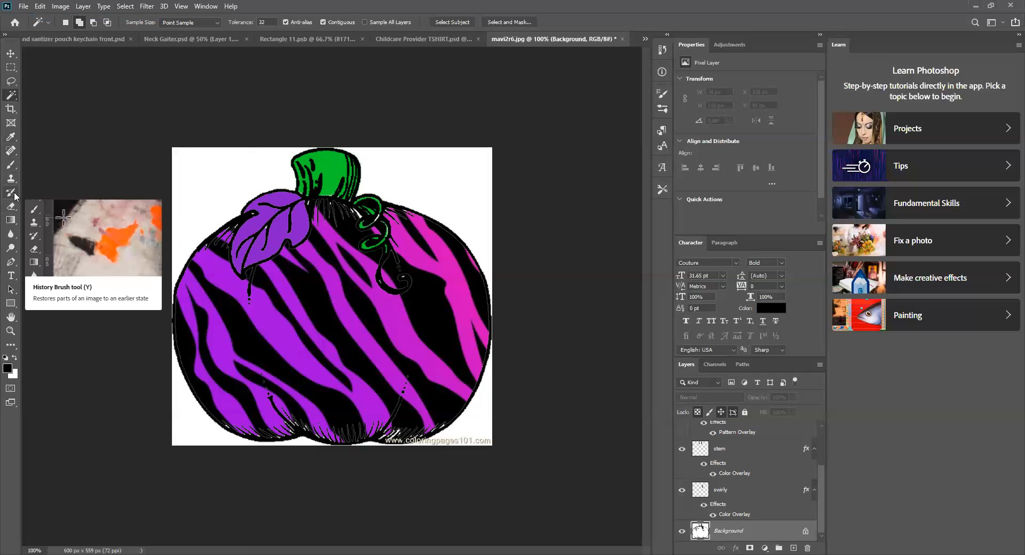
# Sample the stem's green as the foreground color with the Eyedropper and choose the Brush Tool for touch-ups
pyautogui.click(11, 164)
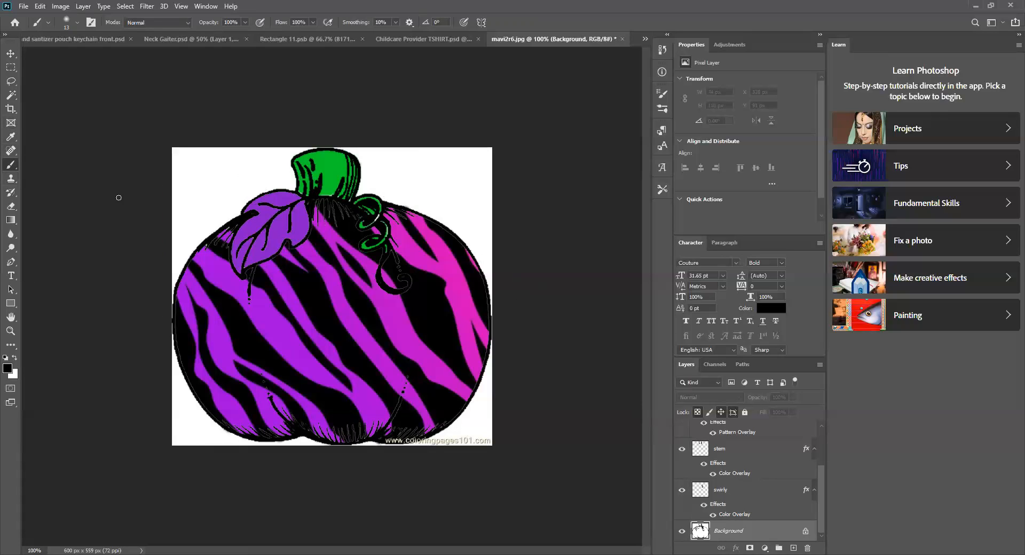
pyautogui.click(11, 53)
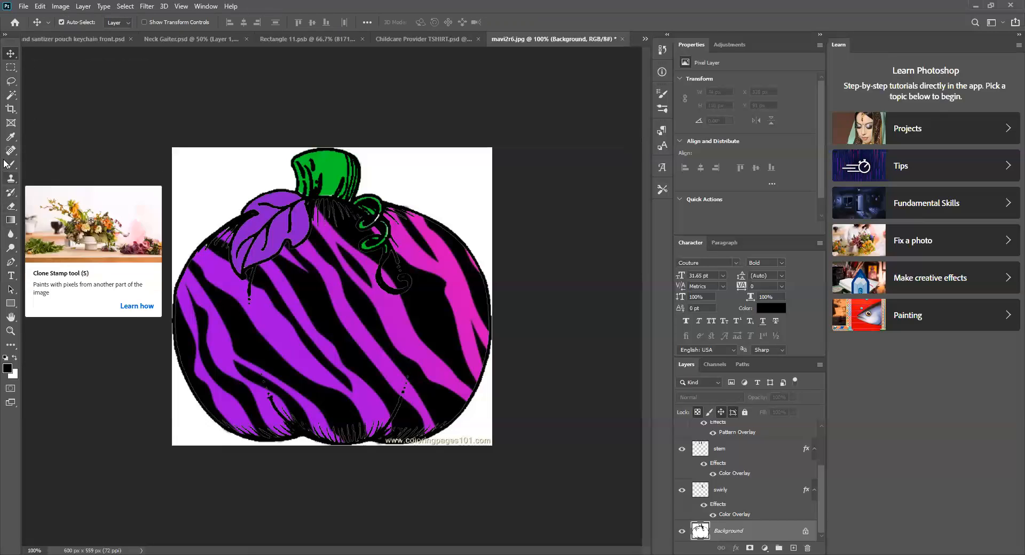
pyautogui.click(11, 136)
pyautogui.click(331, 170)
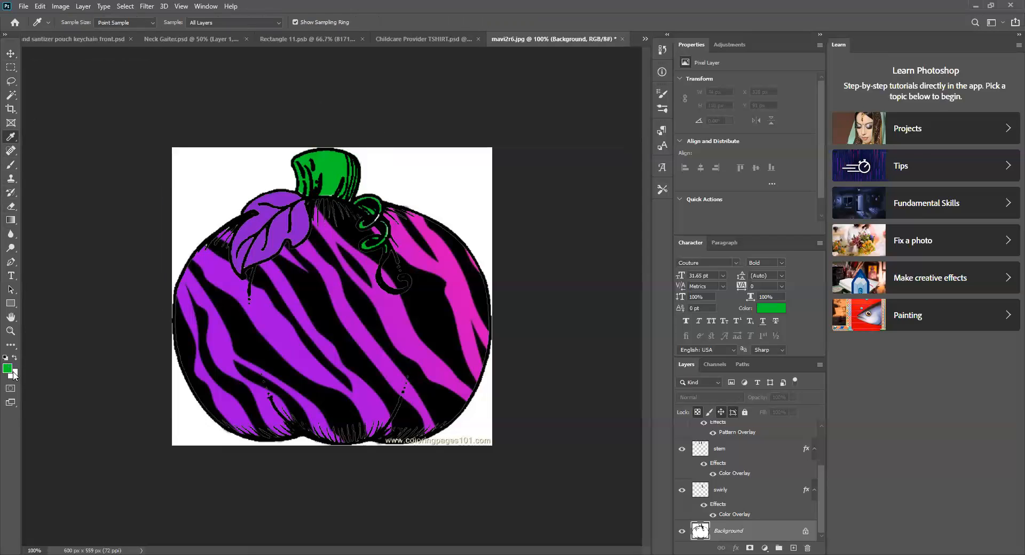
pyautogui.click(12, 167)
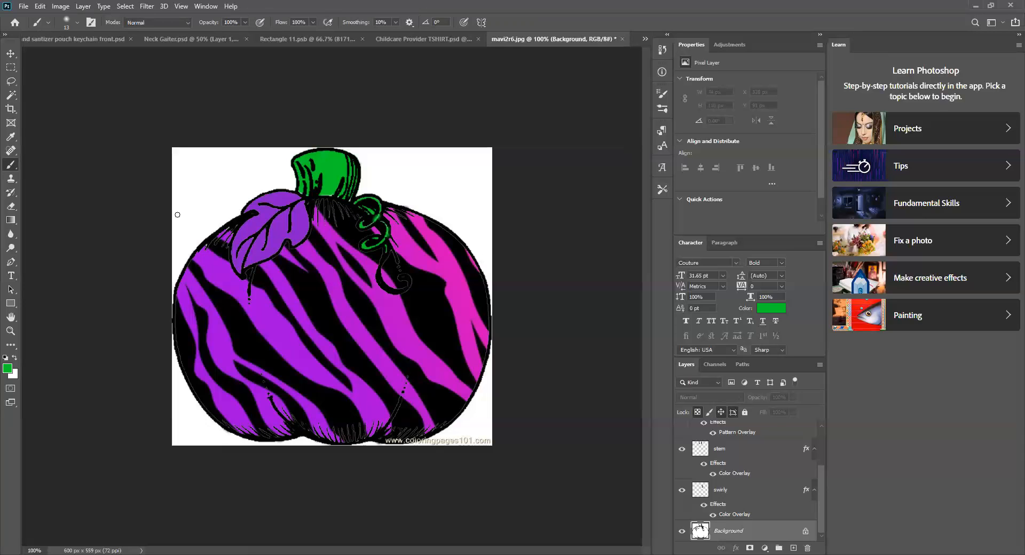
pyautogui.click(11, 53)
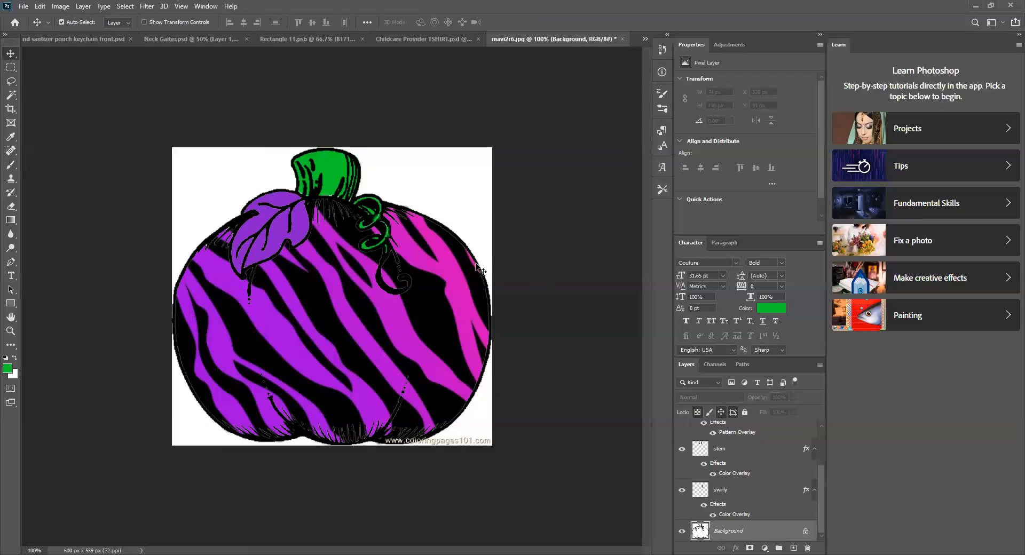
# Select the Background layer and unlock it into a regular layer
pyautogui.click(433, 181)
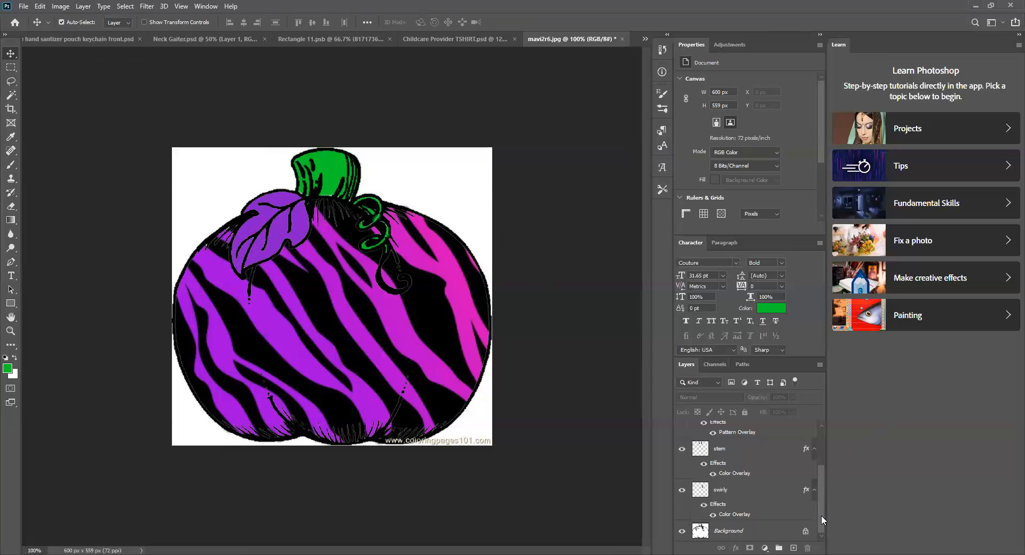
pyautogui.click(753, 533)
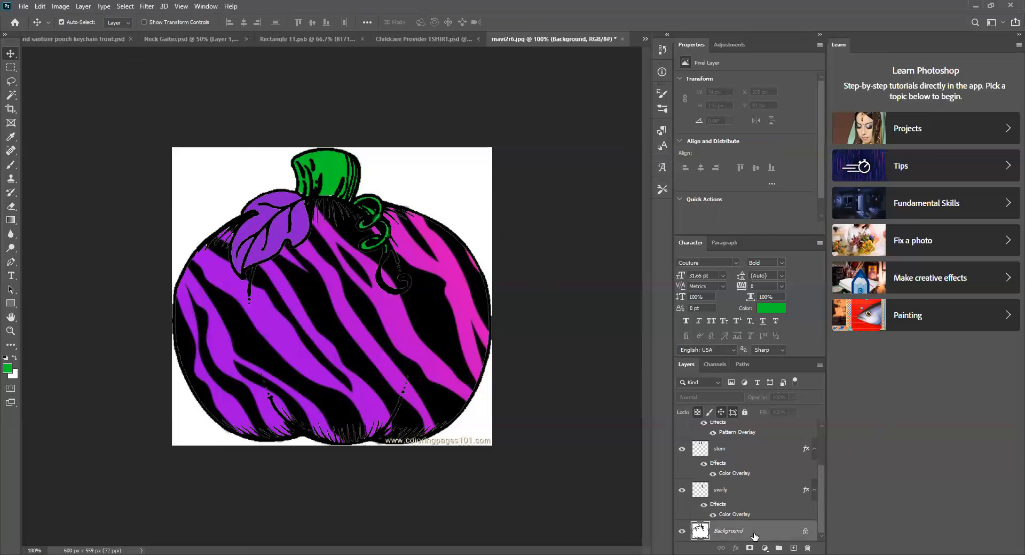
pyautogui.click(805, 531)
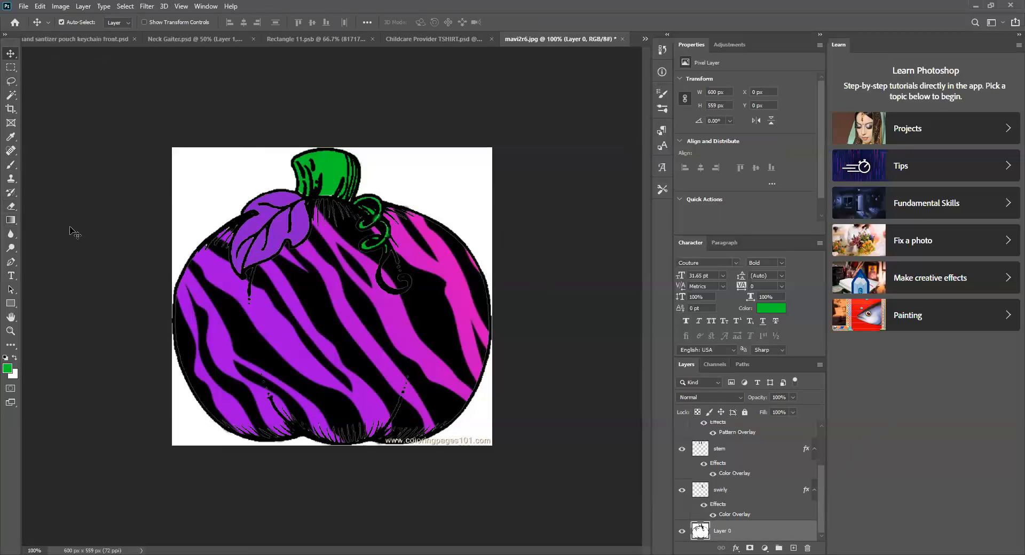
# Erase the white areas around the outside of the pumpkin with the Magic Eraser Tool
pyautogui.click(11, 208)
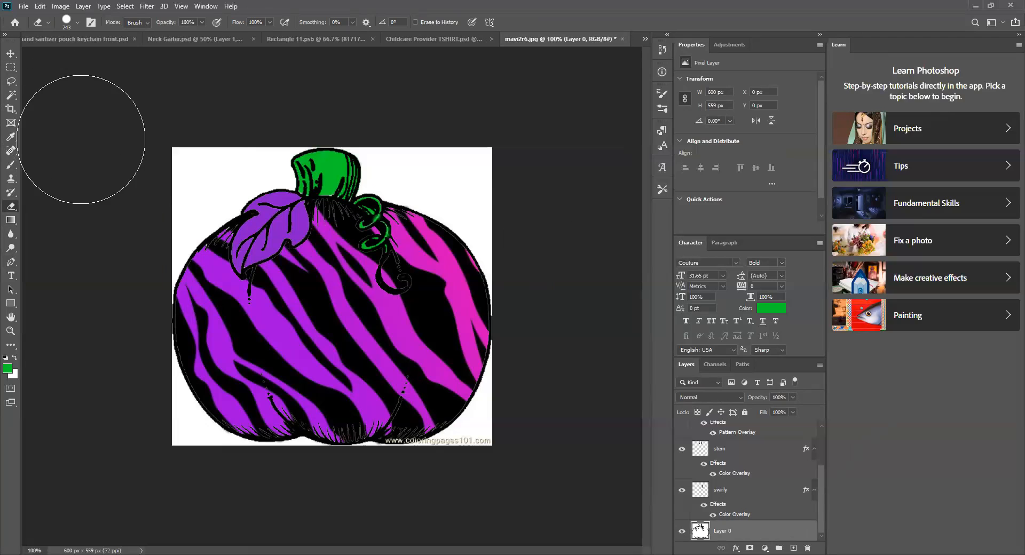
pyautogui.rightClick(13, 205)
pyautogui.click(44, 226)
pyautogui.click(196, 159)
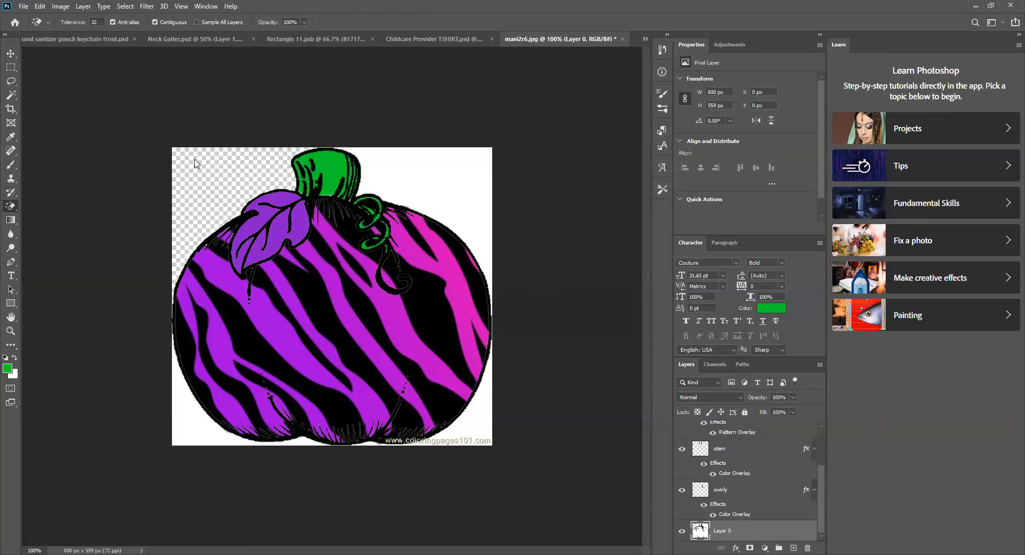
pyautogui.click(431, 161)
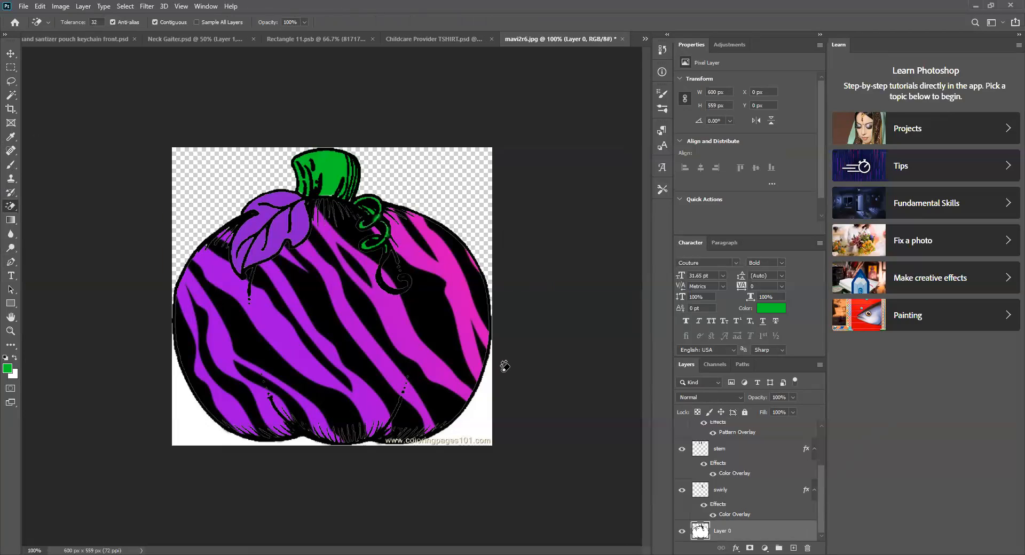
pyautogui.click(493, 411)
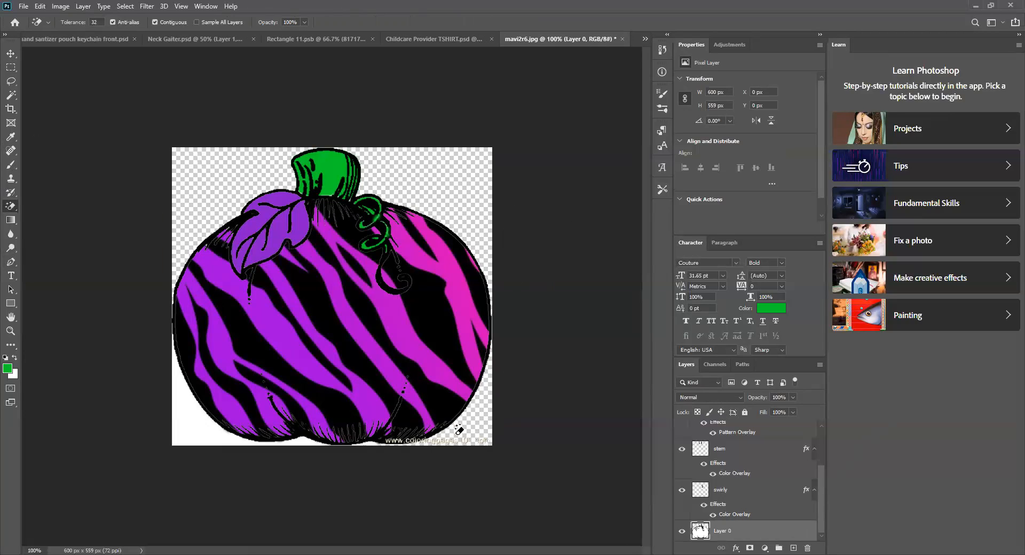
pyautogui.click(181, 402)
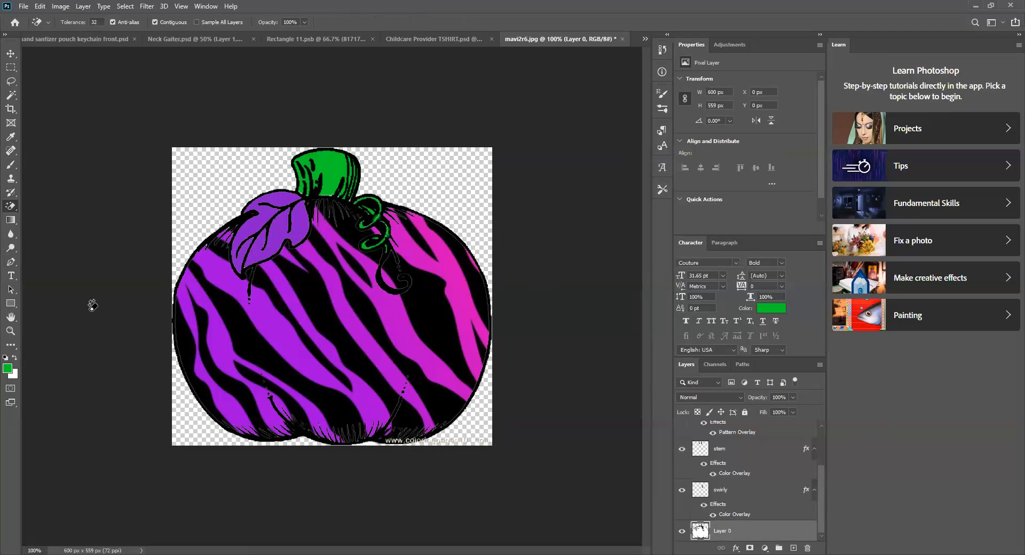
# Heal over the website watermark with the Spot Healing Brush, erase the leftover white patch with the Magic Eraser, and undo the last extra erase
pyautogui.click(11, 151)
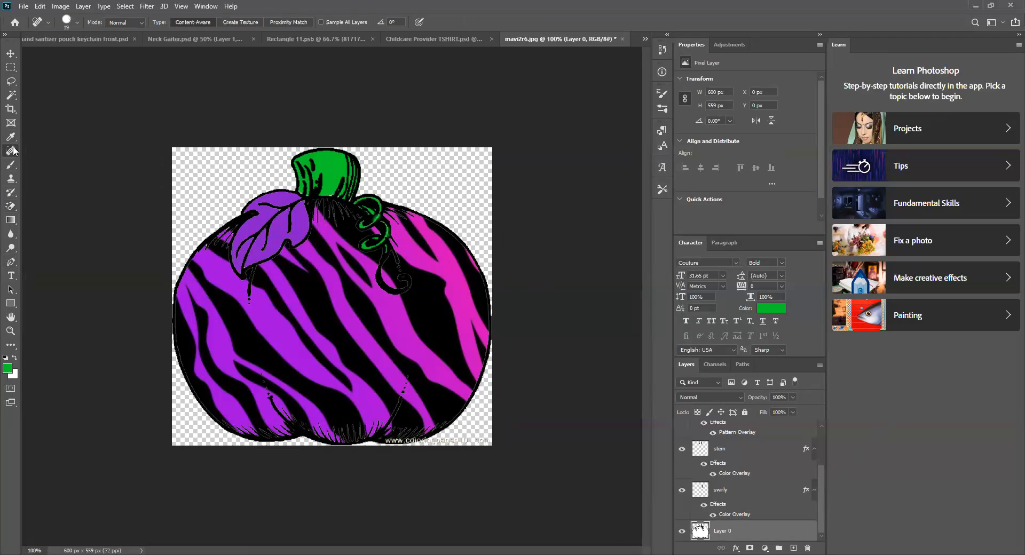
pyautogui.moveTo(474, 444)
pyautogui.mouseDown()
pyautogui.moveTo(490, 434)
pyautogui.moveTo(388, 443)
pyautogui.mouseUp()
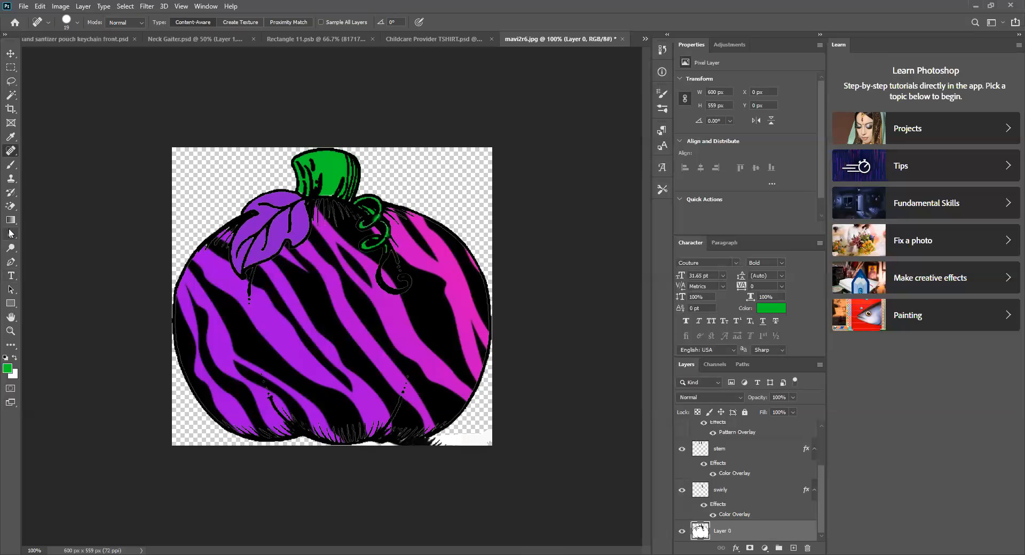
pyautogui.click(12, 208)
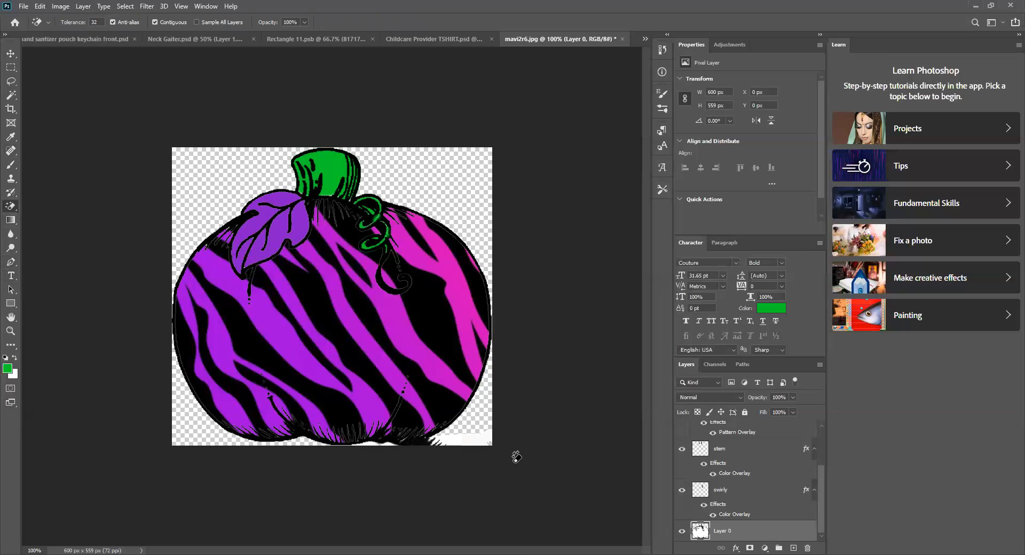
pyautogui.click(480, 437)
pyautogui.click(421, 443)
pyautogui.click(40, 6)
pyautogui.click(54, 17)
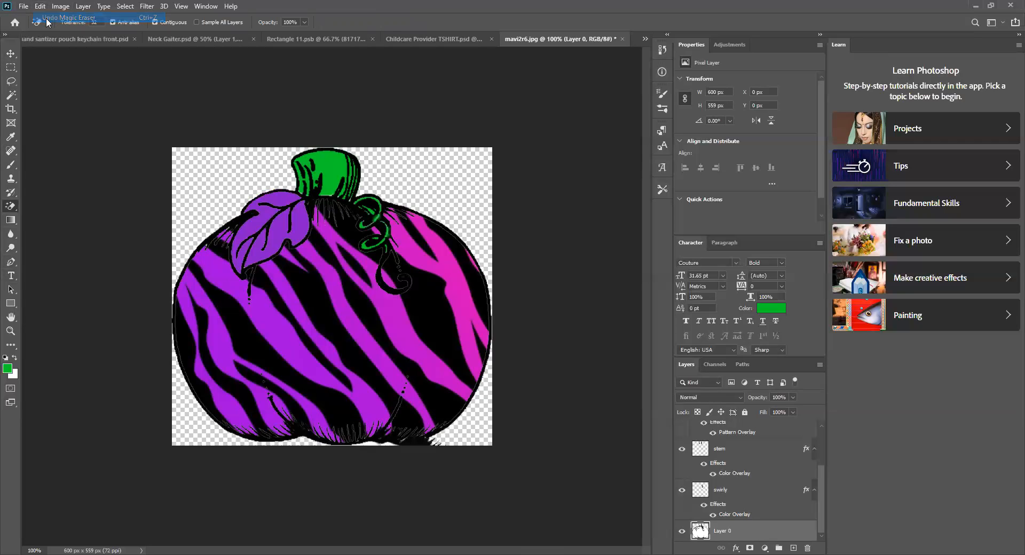
# Erase the stray black marks below the pumpkin's lower edge using the regular Eraser Tool at 9 px
pyautogui.rightClick(10, 206)
pyautogui.click(70, 206)
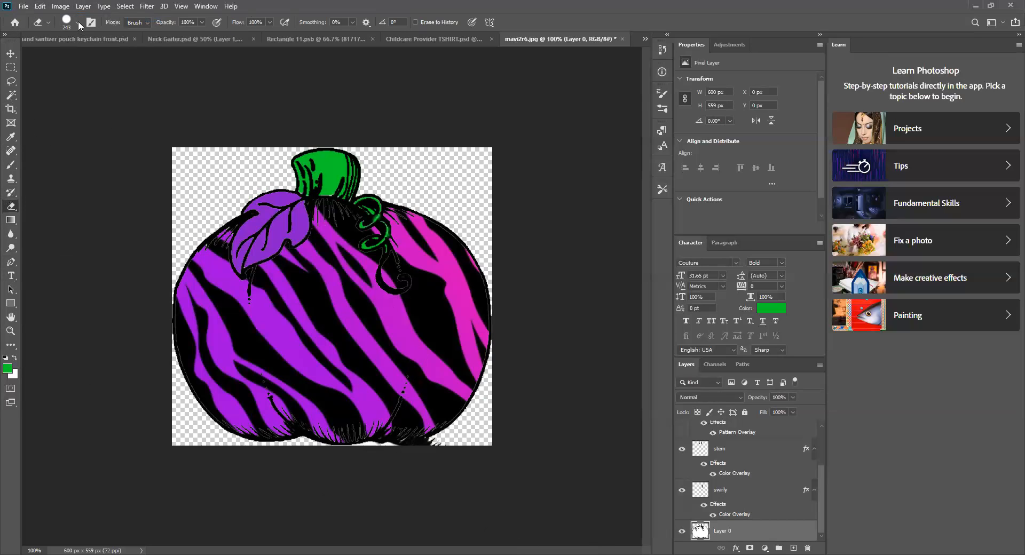
pyautogui.click(78, 22)
pyautogui.moveTo(112, 57); pyautogui.dragTo(62, 54)
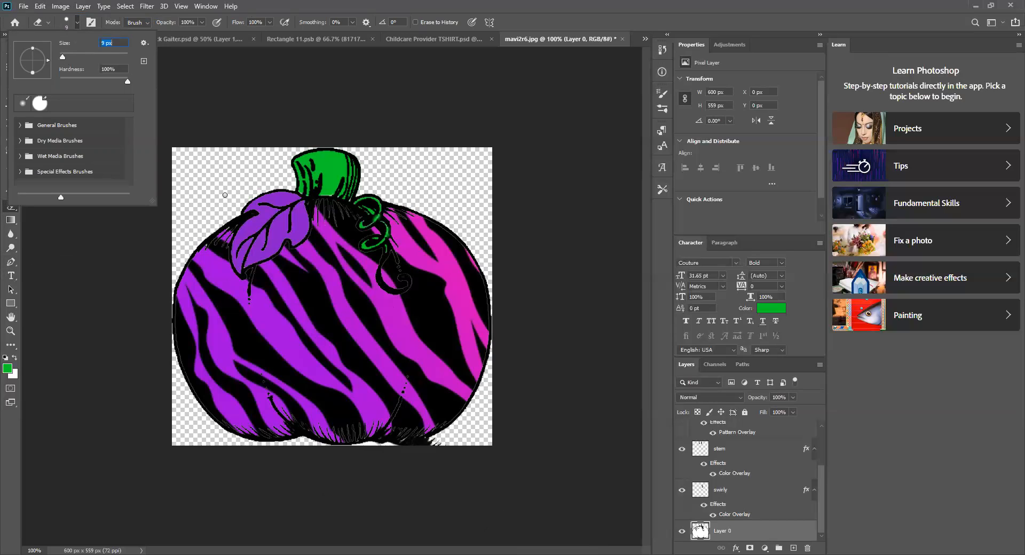
pyautogui.moveTo(446, 442)
pyautogui.mouseDown()
pyautogui.moveTo(376, 445)
pyautogui.moveTo(397, 444)
pyautogui.mouseUp()
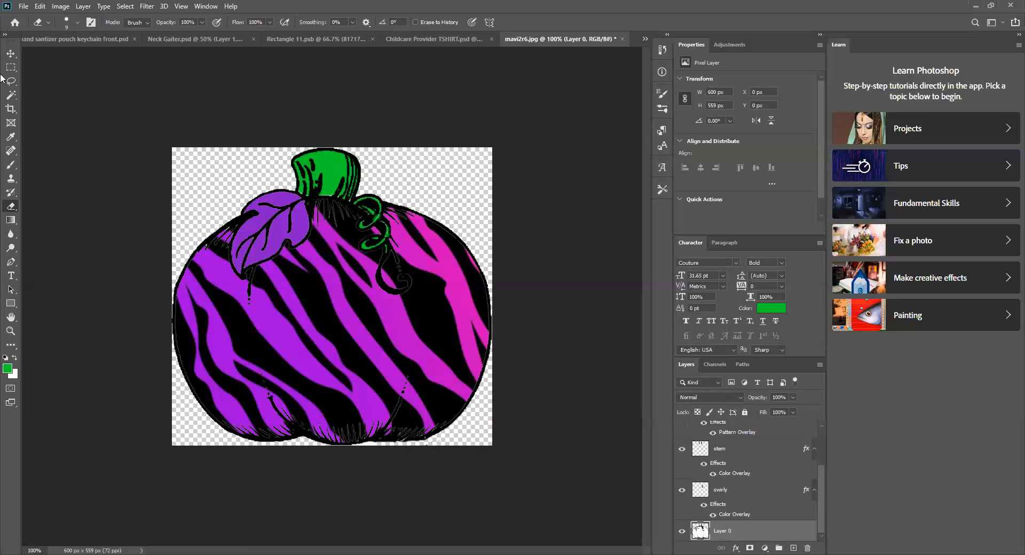
pyautogui.click(11, 54)
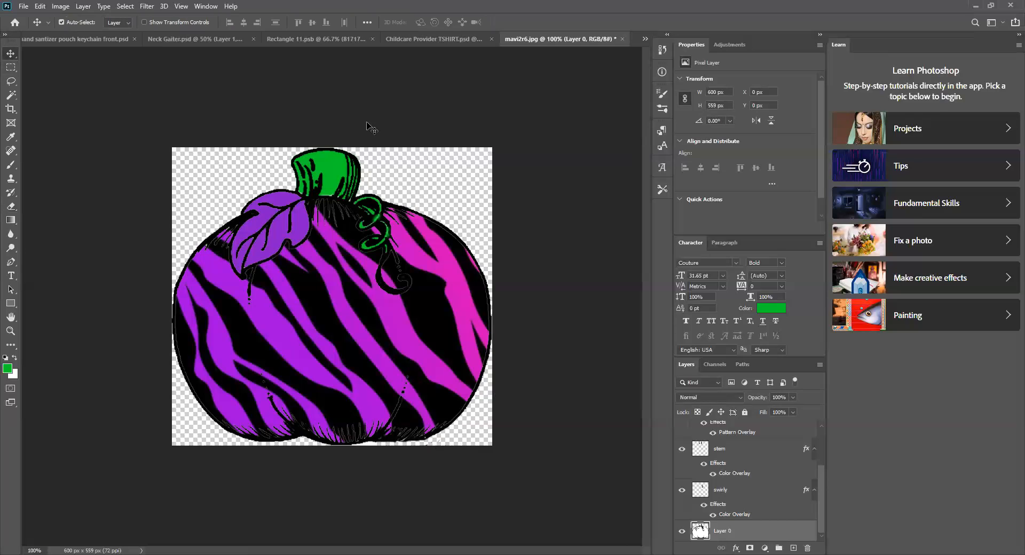
# Save the artwork on the computer in Downloads as a layered Photoshop file named "color zebra pumpkin clipart"
pyautogui.click(25, 7)
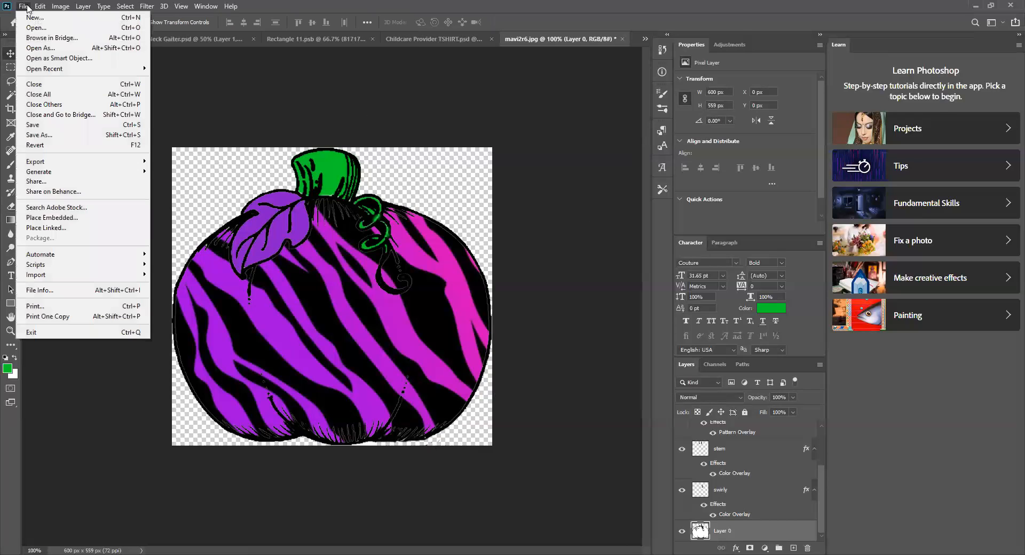
pyautogui.click(90, 136)
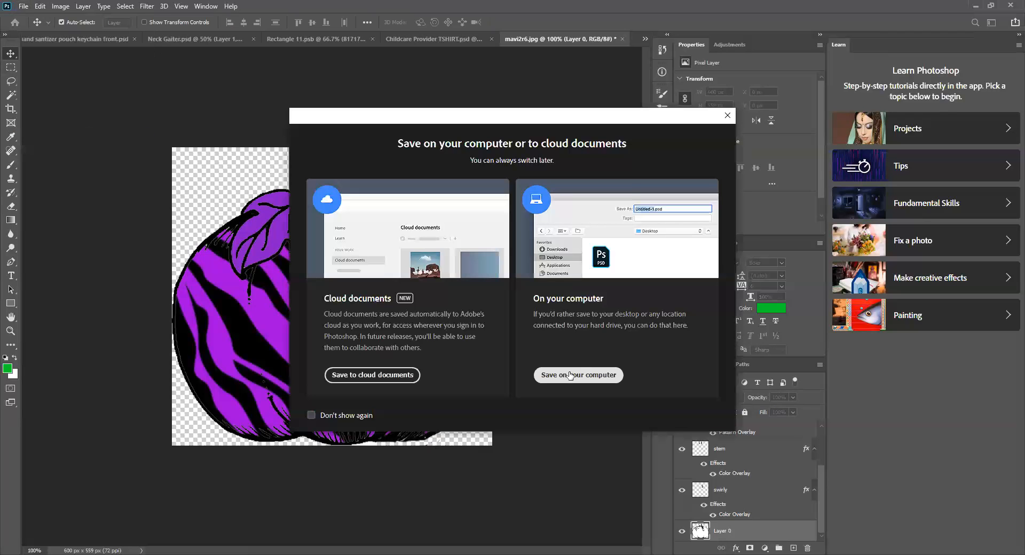
pyautogui.click(570, 375)
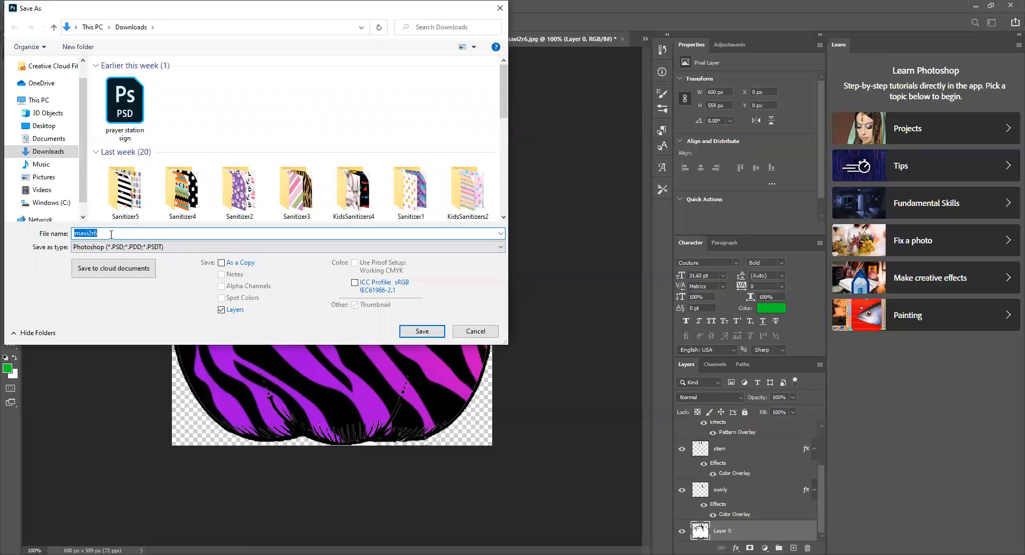
pyautogui.press('BackSpace')
pyautogui.write('color zebra pumpkin cliup')
pyautogui.press('BackSpace')
pyautogui.press('BackSpace')
pyautogui.write('part')
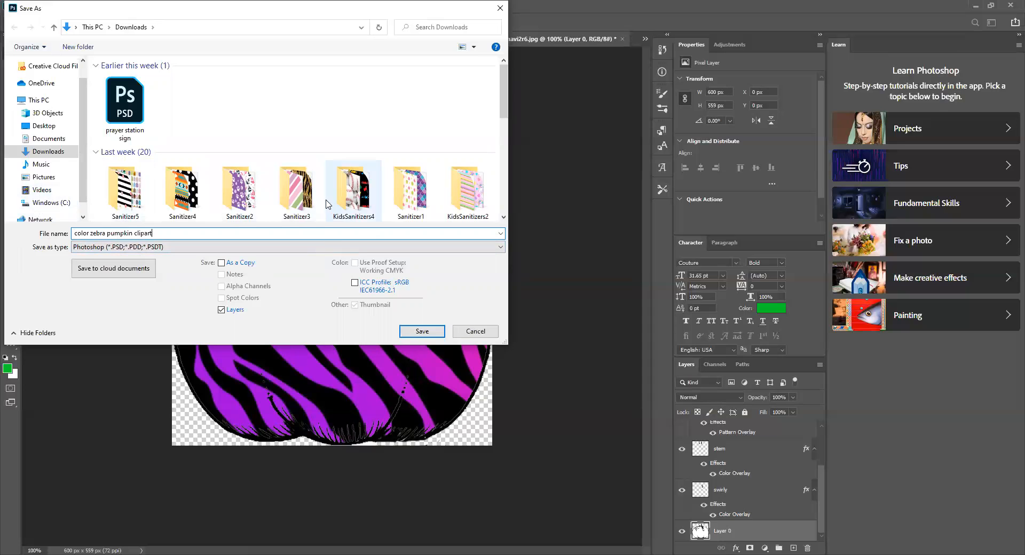
pyautogui.click(434, 332)
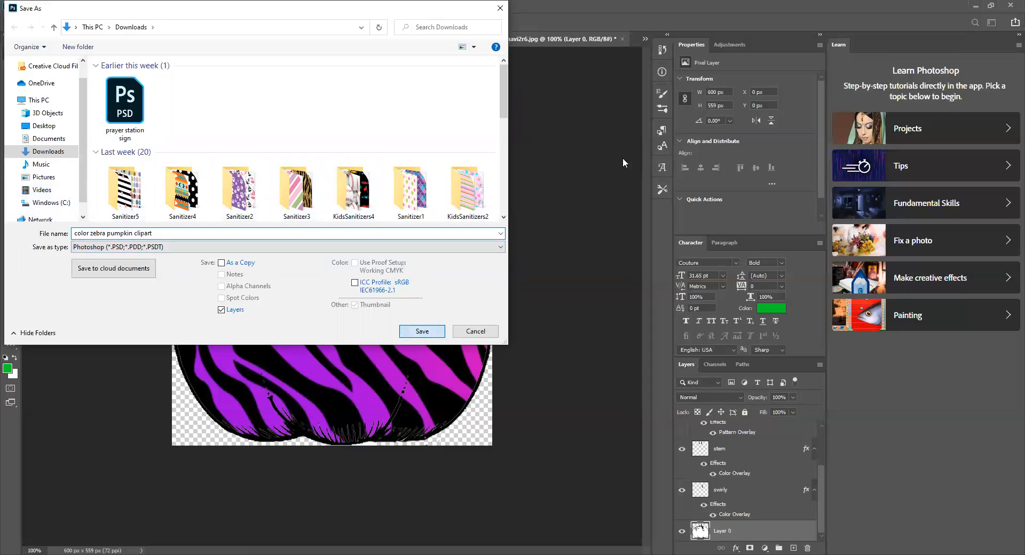
pyautogui.click(625, 159)
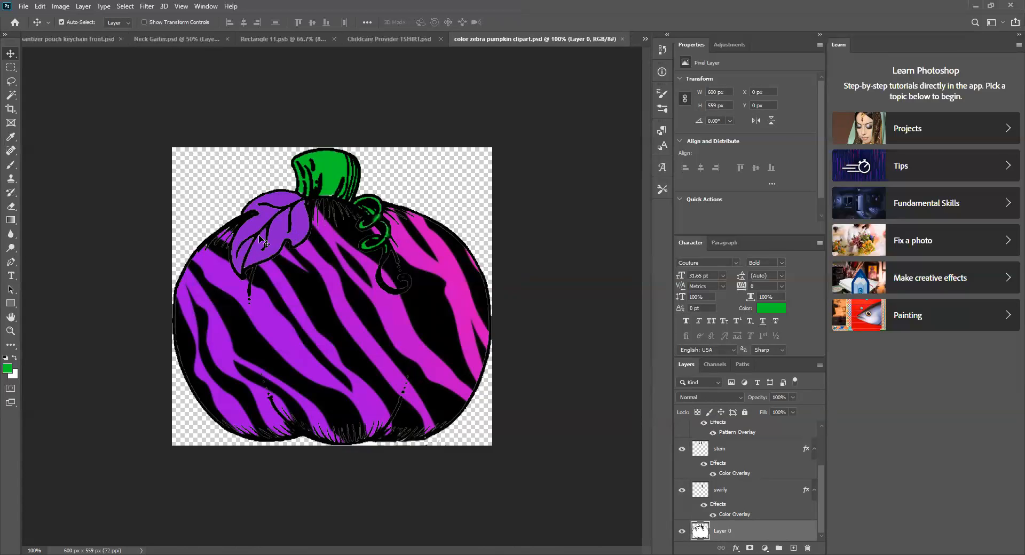
pyautogui.click(40, 6)
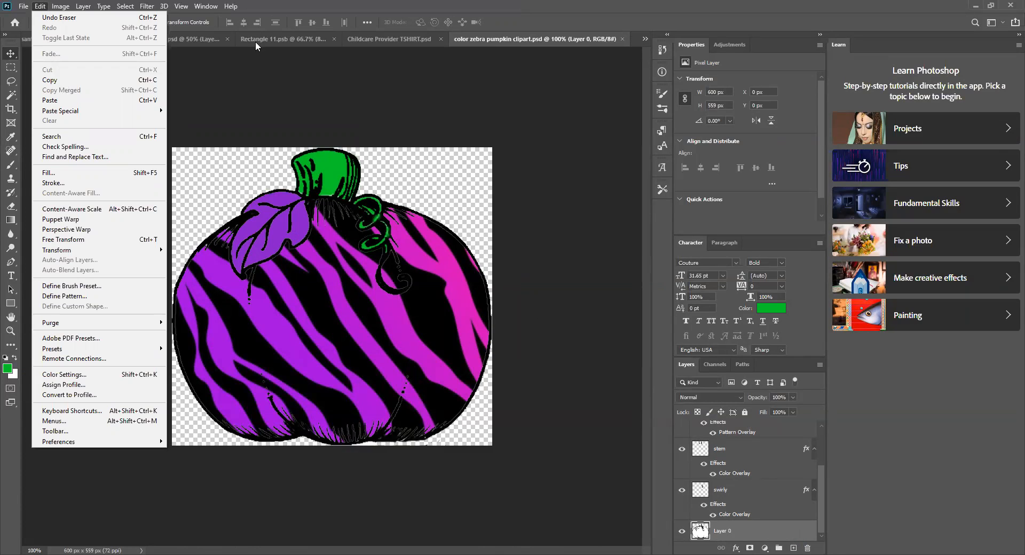
pyautogui.click(30, 6)
pyautogui.click(35, 6)
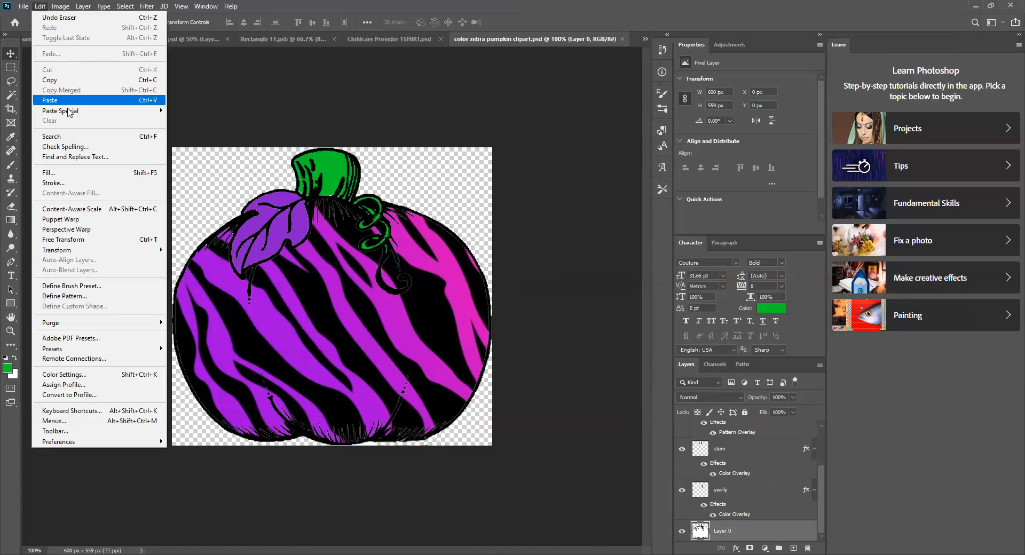
pyautogui.moveTo(68, 114)
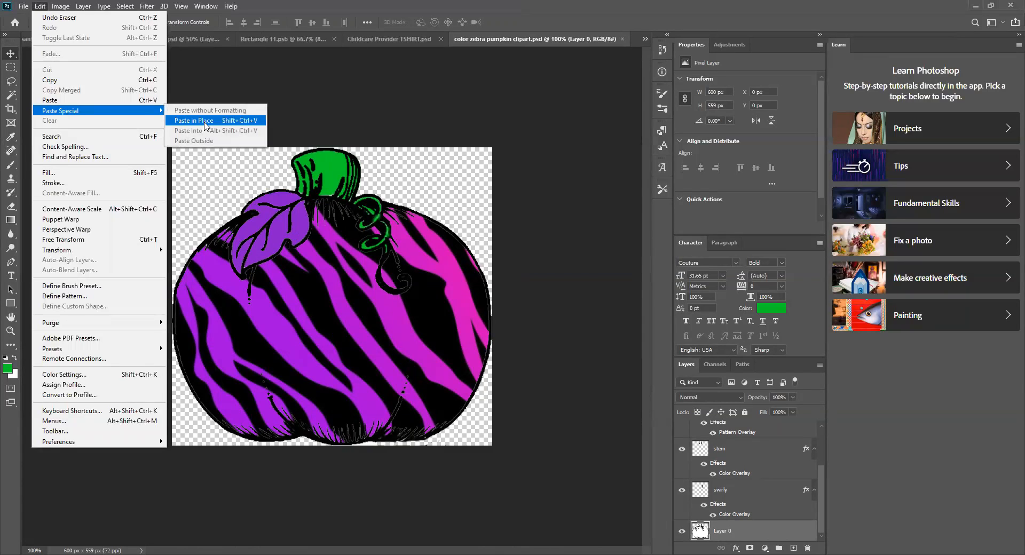
pyautogui.click(448, 191)
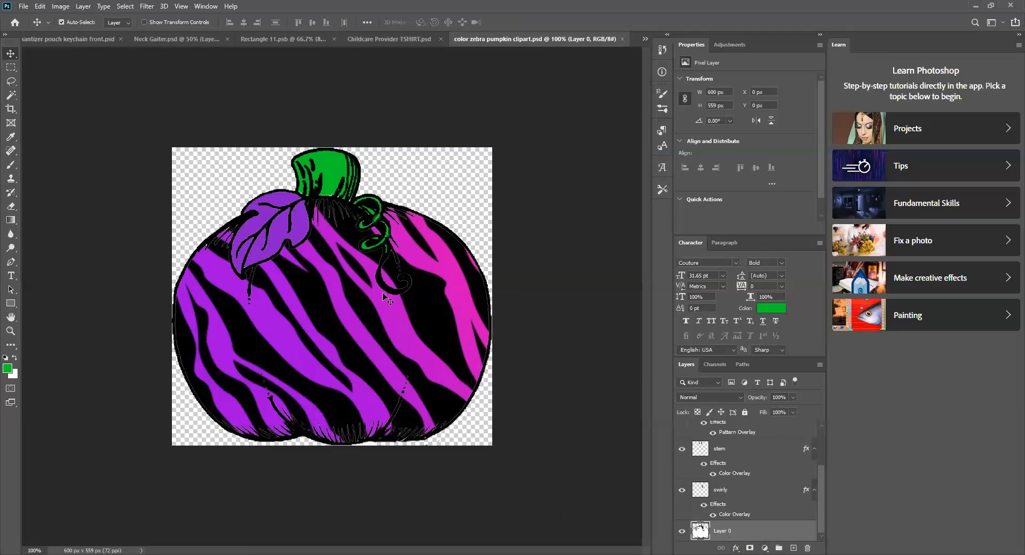
# Add a Color Overlay in blue (#1a2bca) to the pumpkin body layer on top of its zebra pattern
pyautogui.click(385, 322)
pyautogui.scroll(-2, 792, 478)
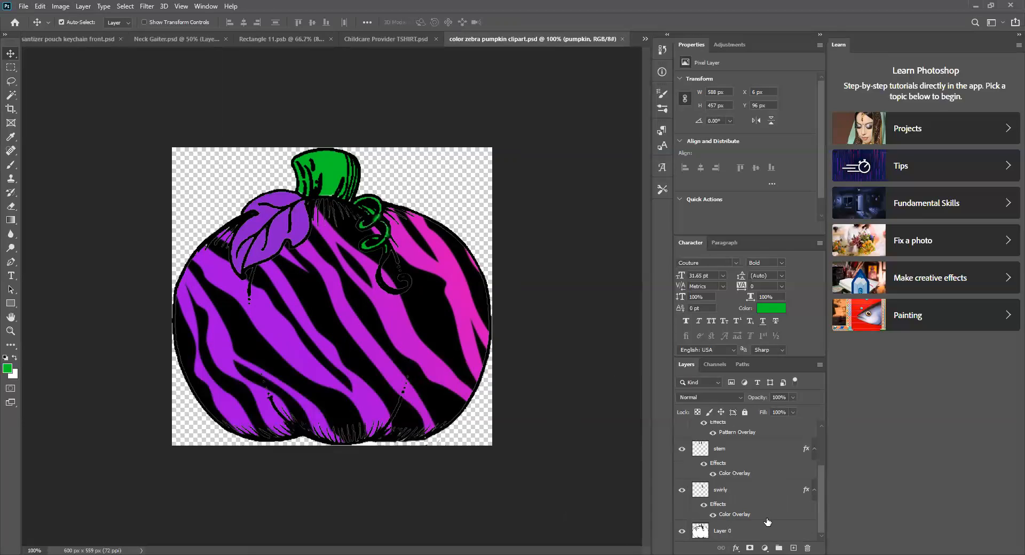
pyautogui.scroll(3, 767, 522)
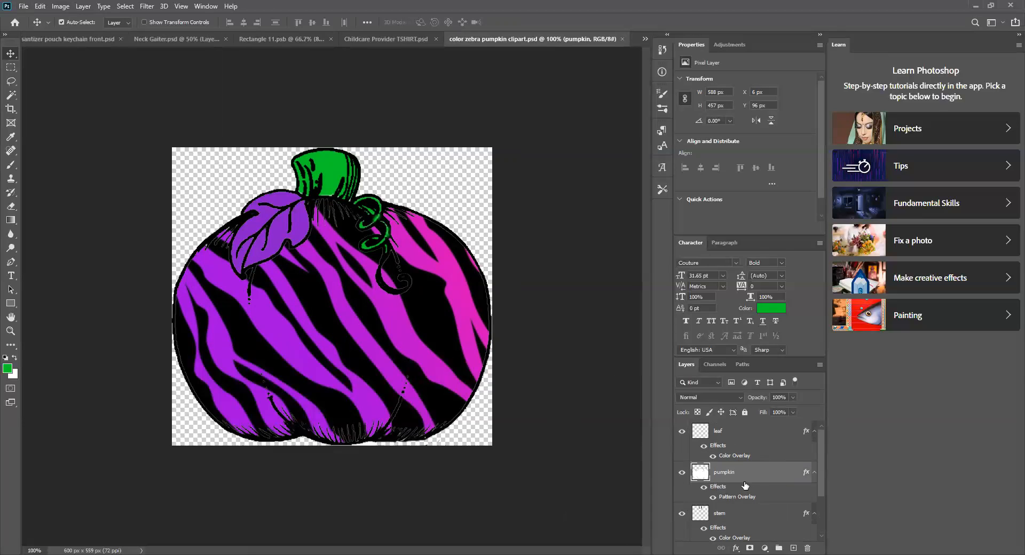
pyautogui.moveTo(751, 490); pyautogui.dragTo(743, 539)
pyautogui.click(735, 548)
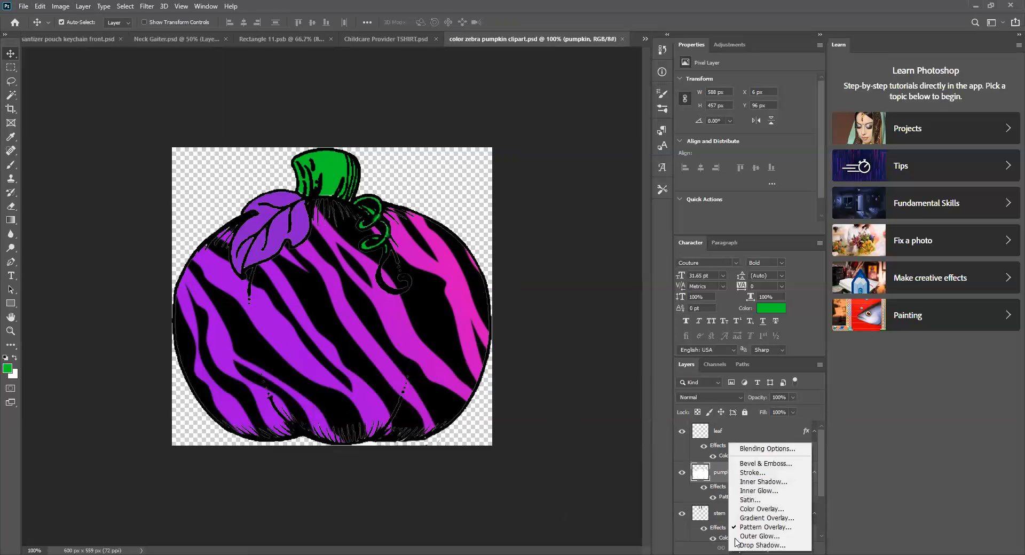
pyautogui.click(758, 509)
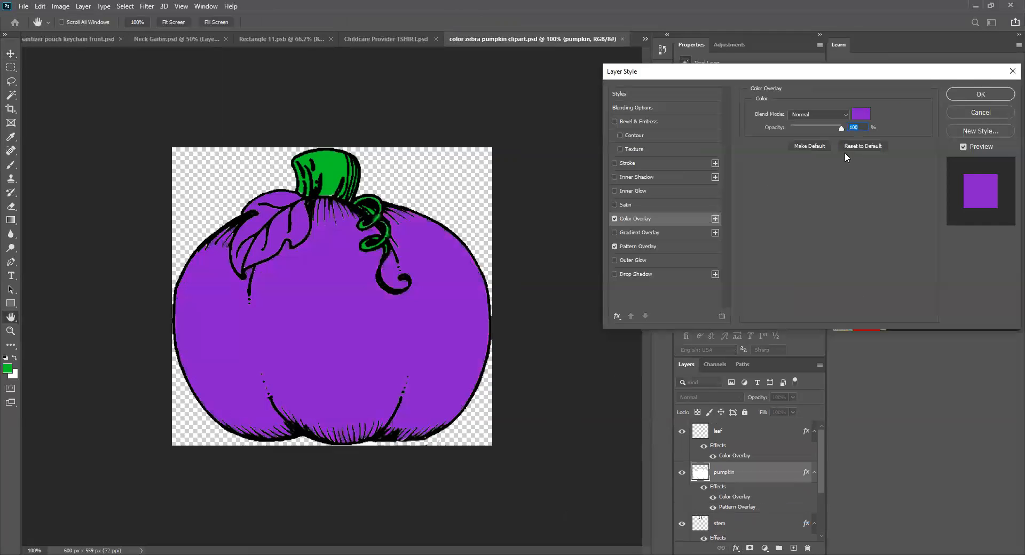
pyautogui.click(861, 113)
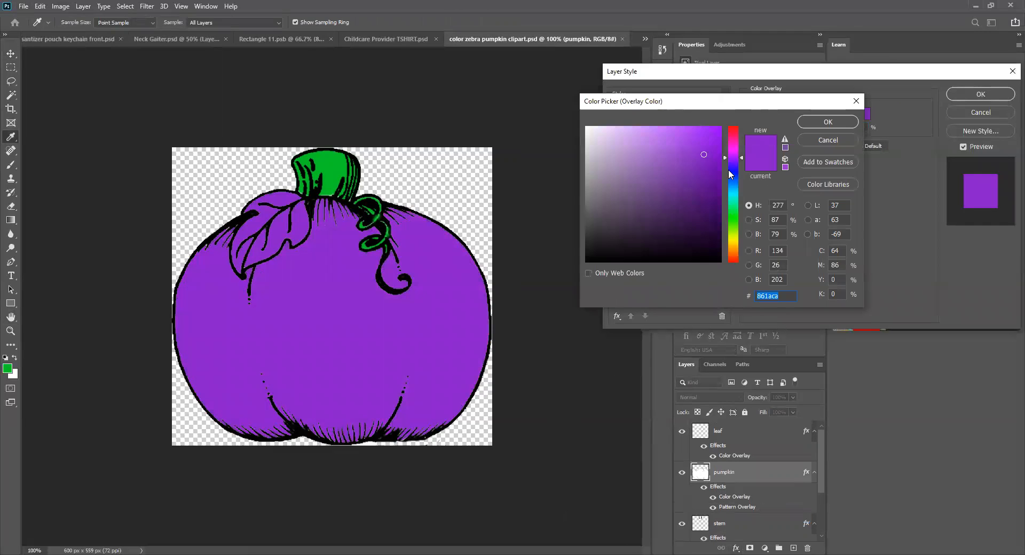
pyautogui.click(733, 172)
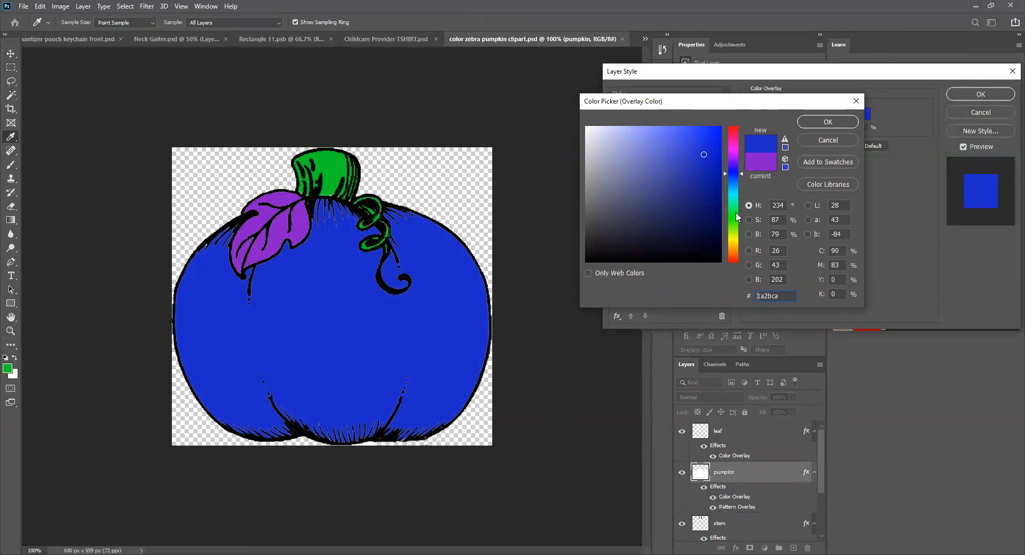
pyautogui.click(828, 122)
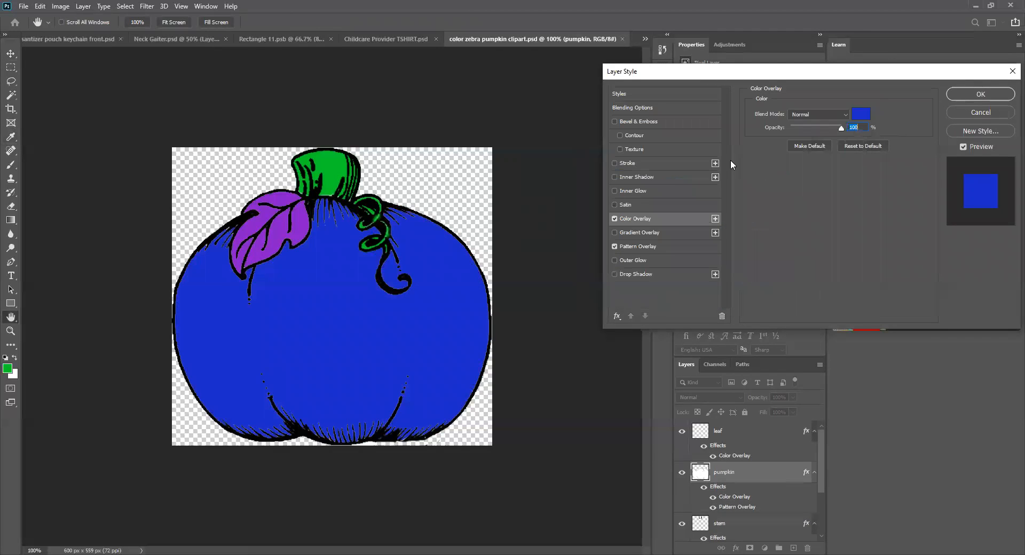
# Try the Hue, Color, Multiply, Color Dodge and Hard Light blend modes on the pumpkin's blue Color Overlay
pyautogui.click(818, 113)
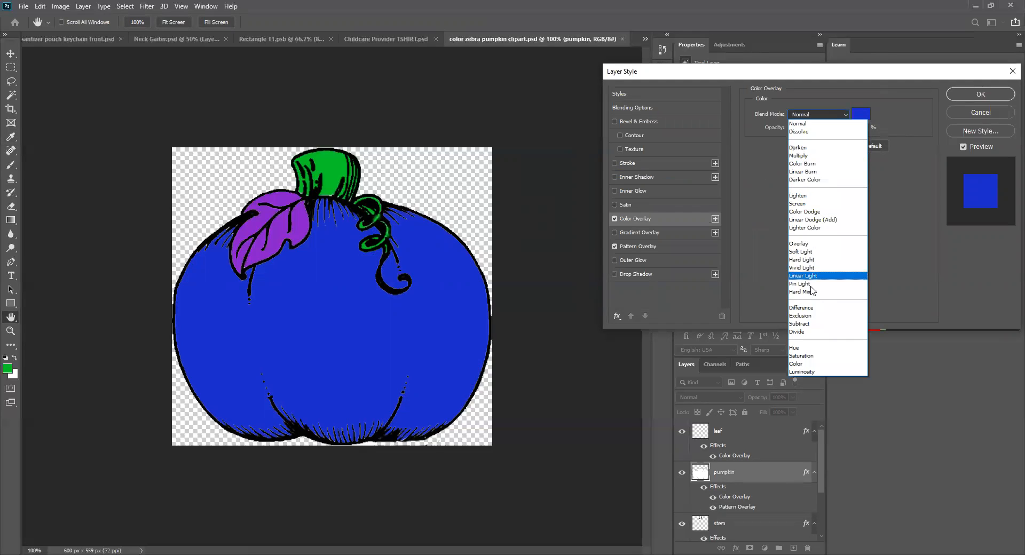
pyautogui.click(797, 347)
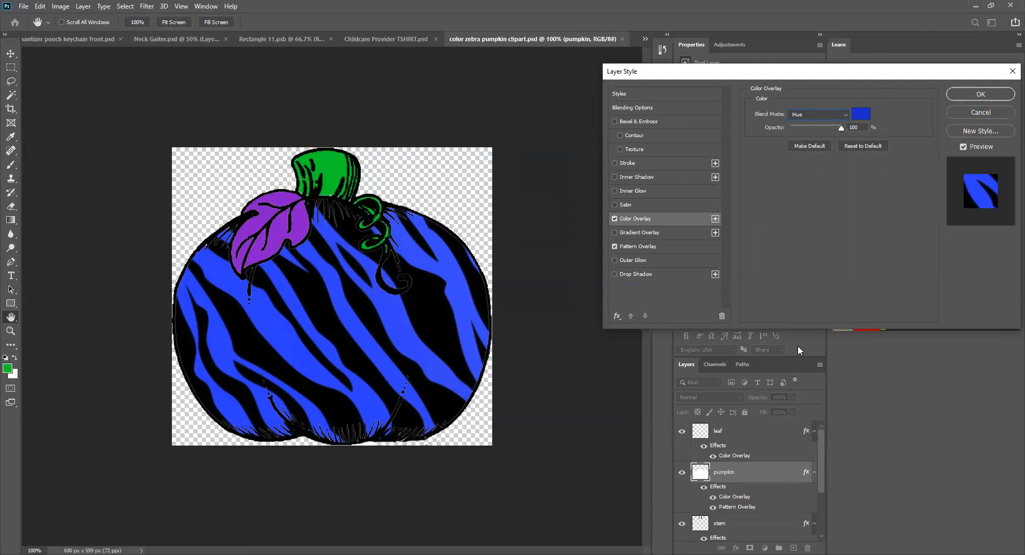
pyautogui.click(811, 111)
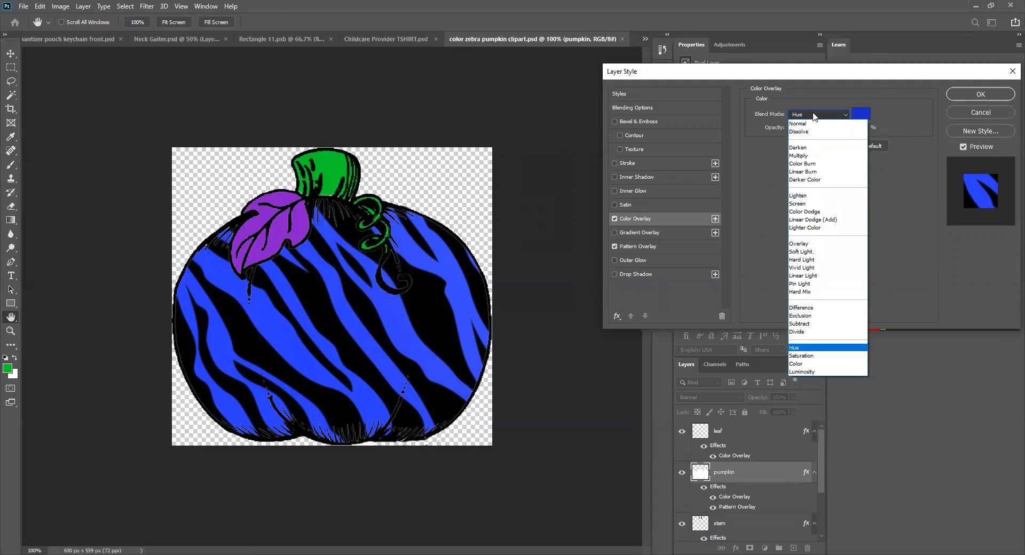
pyautogui.click(815, 347)
pyautogui.click(825, 113)
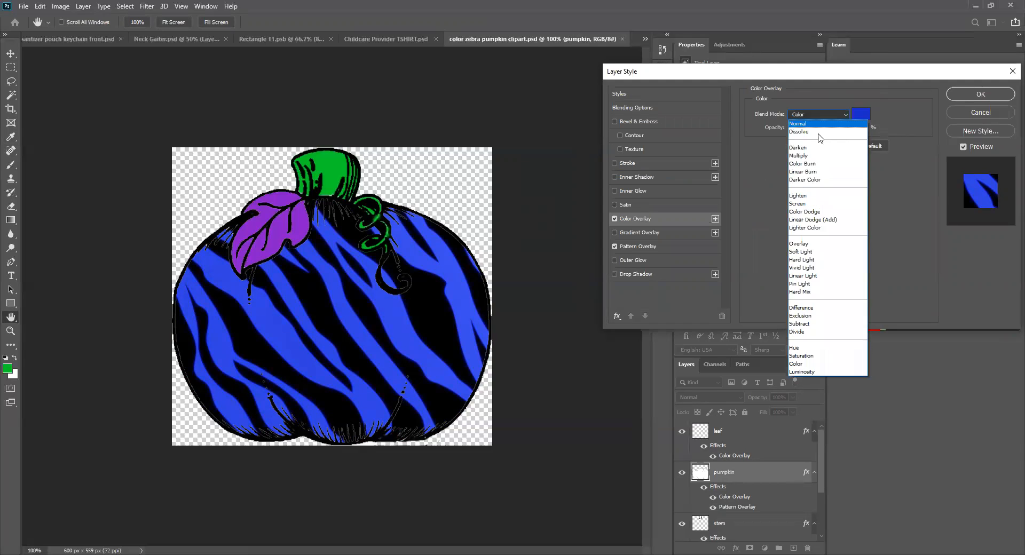
pyautogui.click(819, 156)
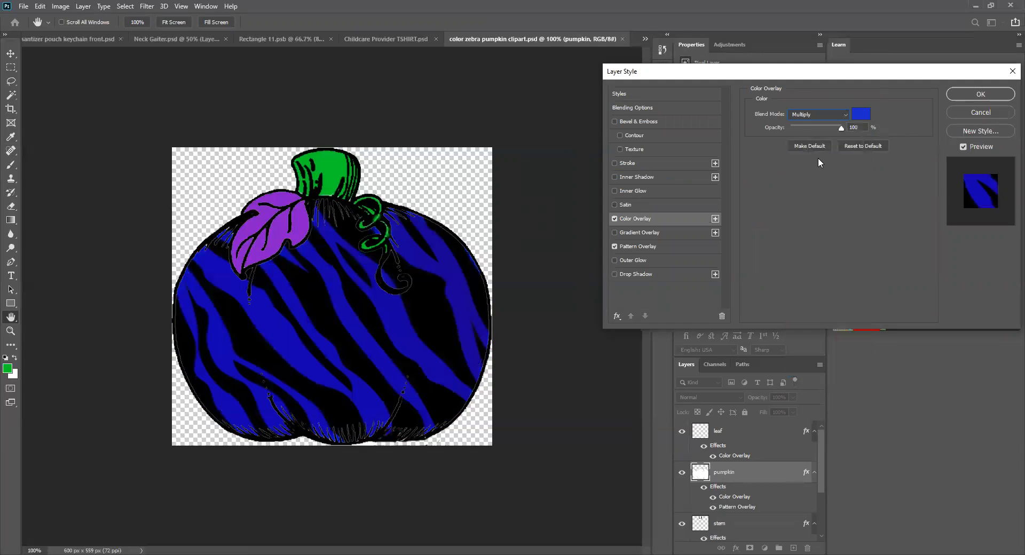
pyautogui.click(838, 116)
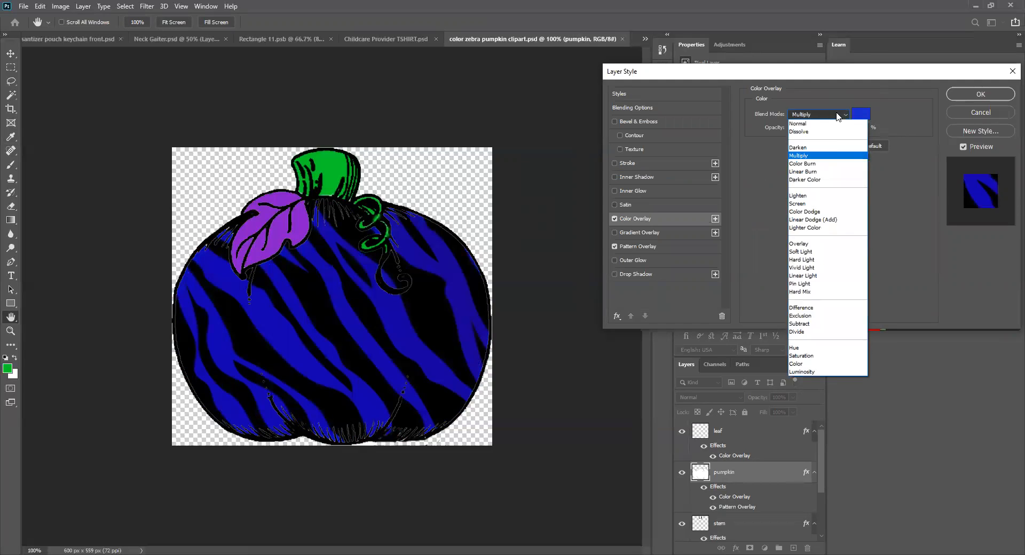
pyautogui.click(815, 216)
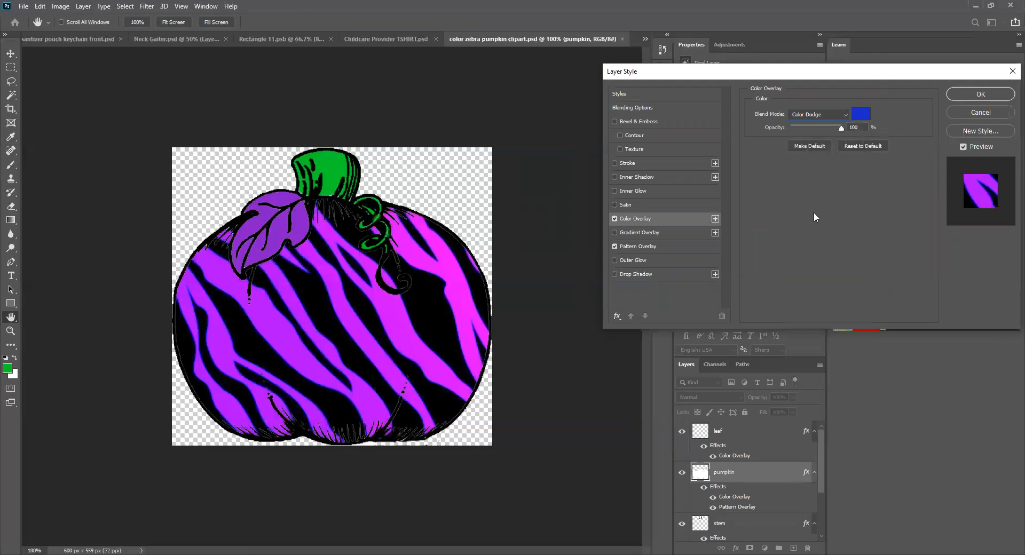
pyautogui.click(830, 119)
pyautogui.click(807, 264)
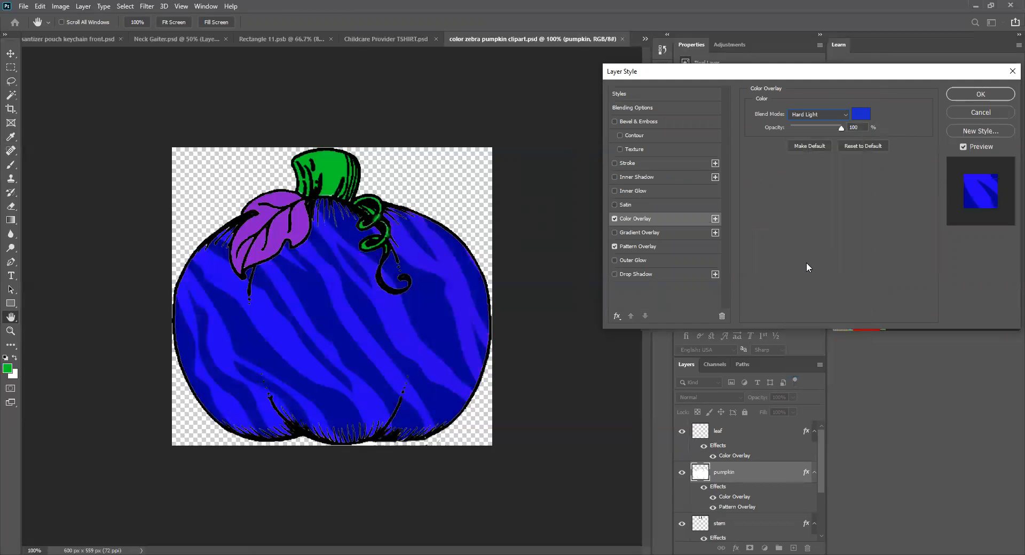
# Try the Linear Light, Hard Mix and Divide blend modes on the pumpkin's blue Color Overlay
pyautogui.click(822, 115)
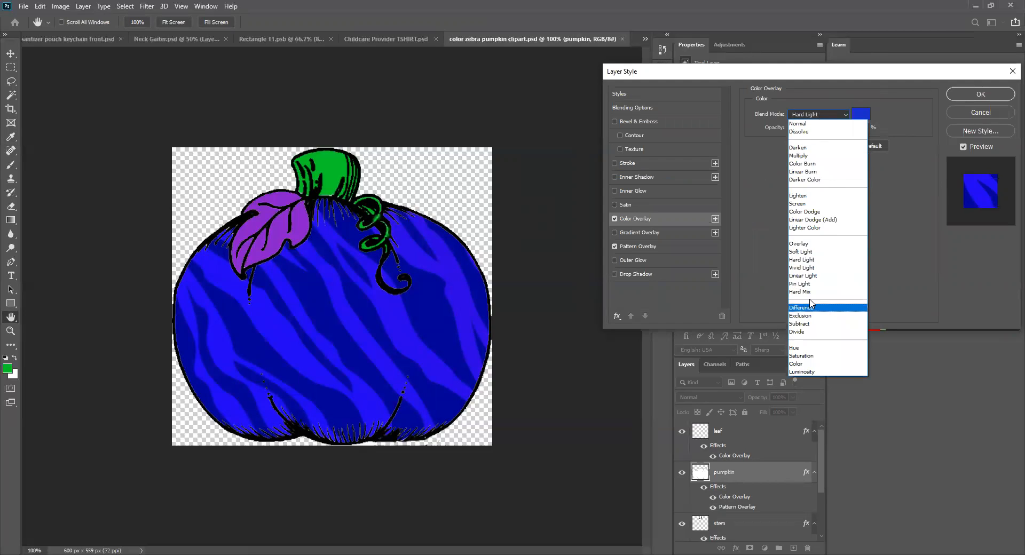
pyautogui.click(807, 276)
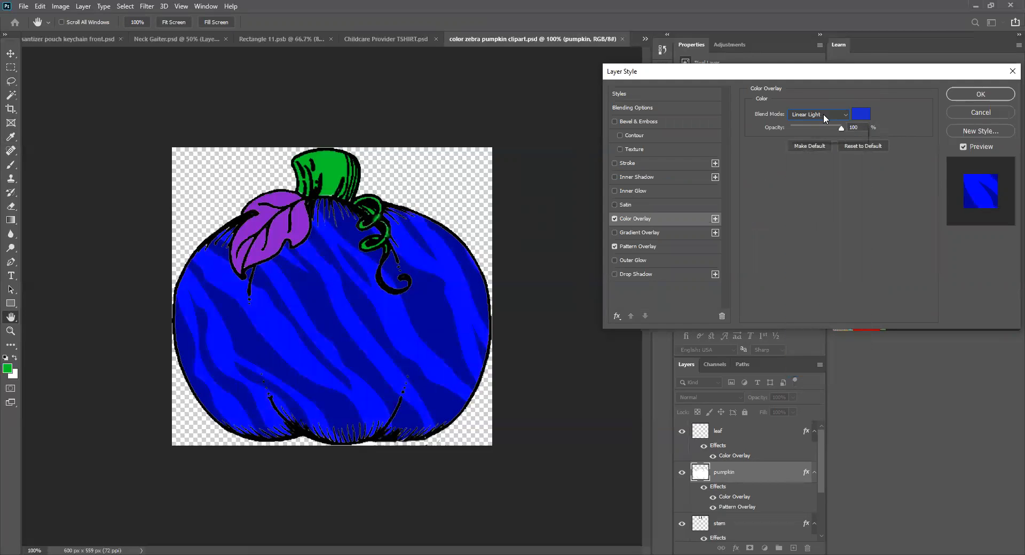
pyautogui.click(825, 116)
pyautogui.click(799, 292)
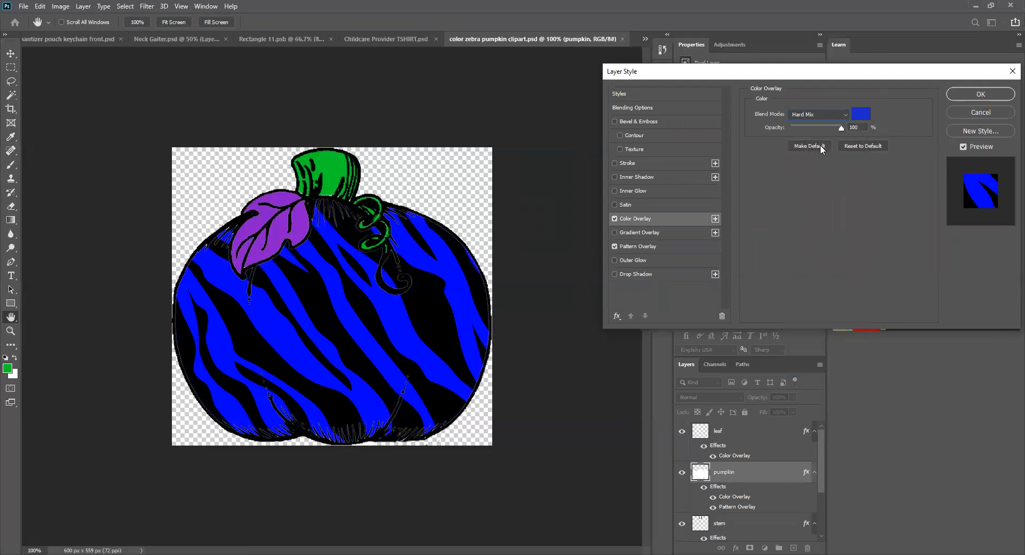
pyautogui.click(822, 115)
pyautogui.click(808, 334)
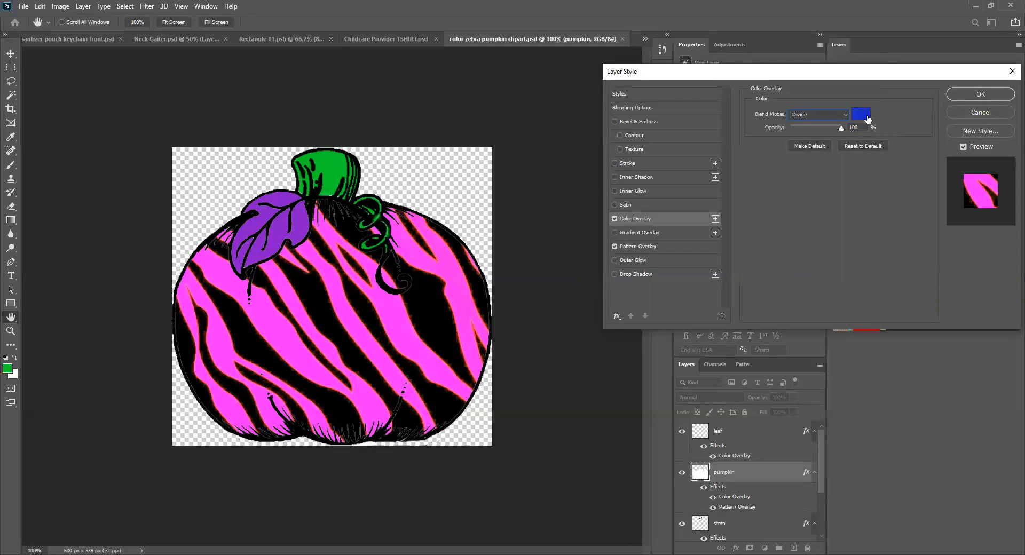
# Set the pumpkin's Color Overlay back to Normal blending and change its color to yellow (#cac01a)
pyautogui.click(837, 113)
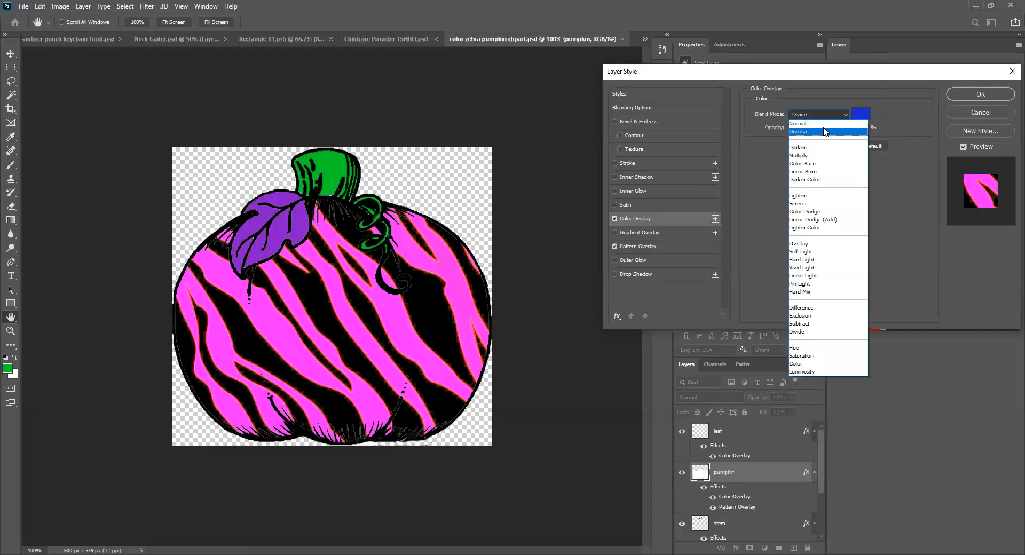
pyautogui.click(826, 125)
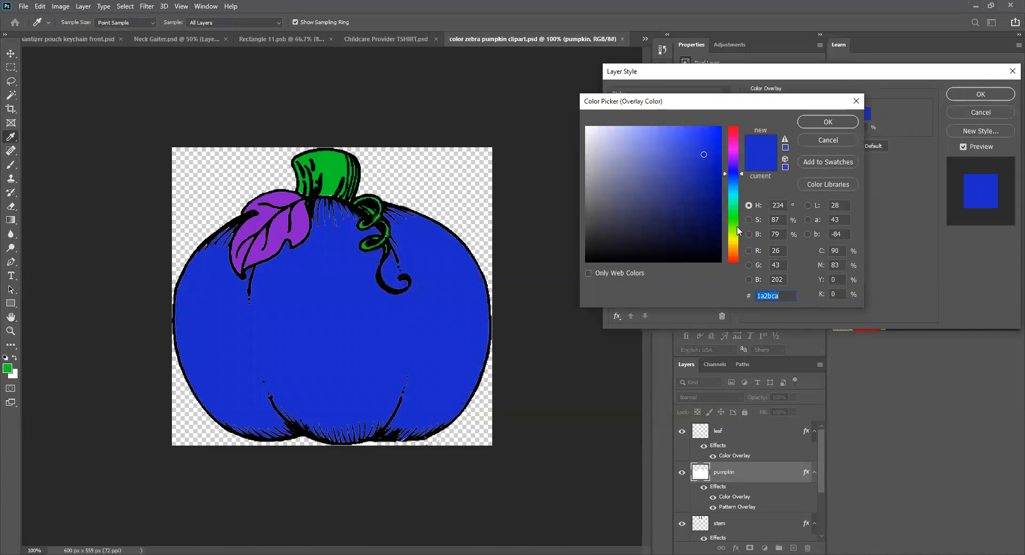
pyautogui.click(734, 241)
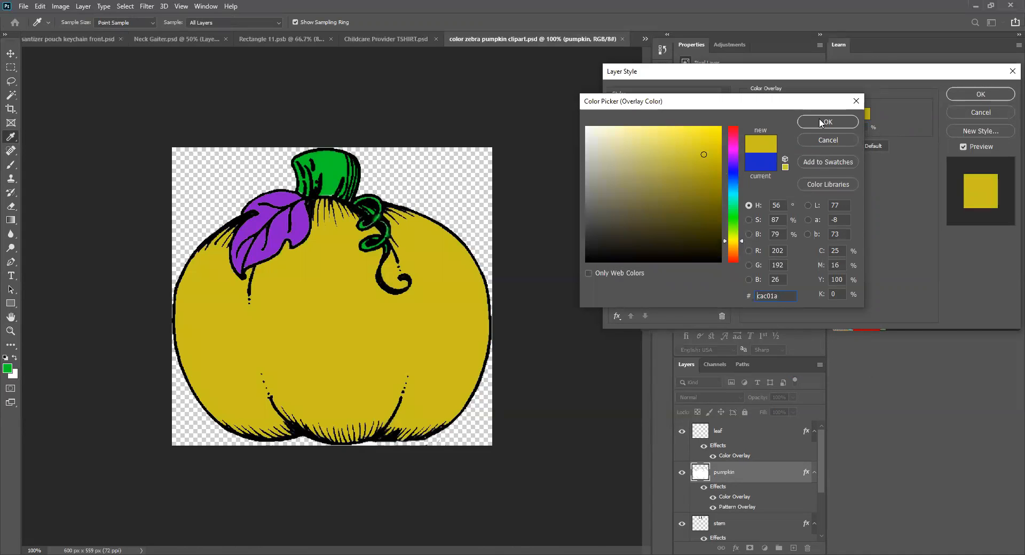
pyautogui.click(825, 122)
# Try the Hue, Color and Color Burn blend modes on the yellow overlay, and cancel the pumpkin's layer style changes
pyautogui.click(817, 114)
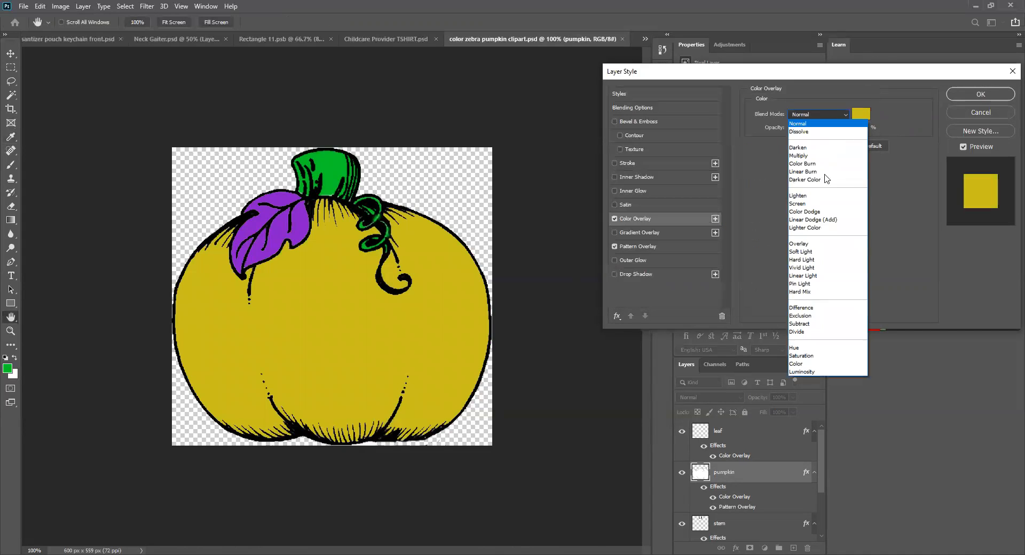
pyautogui.click(801, 348)
pyautogui.click(825, 116)
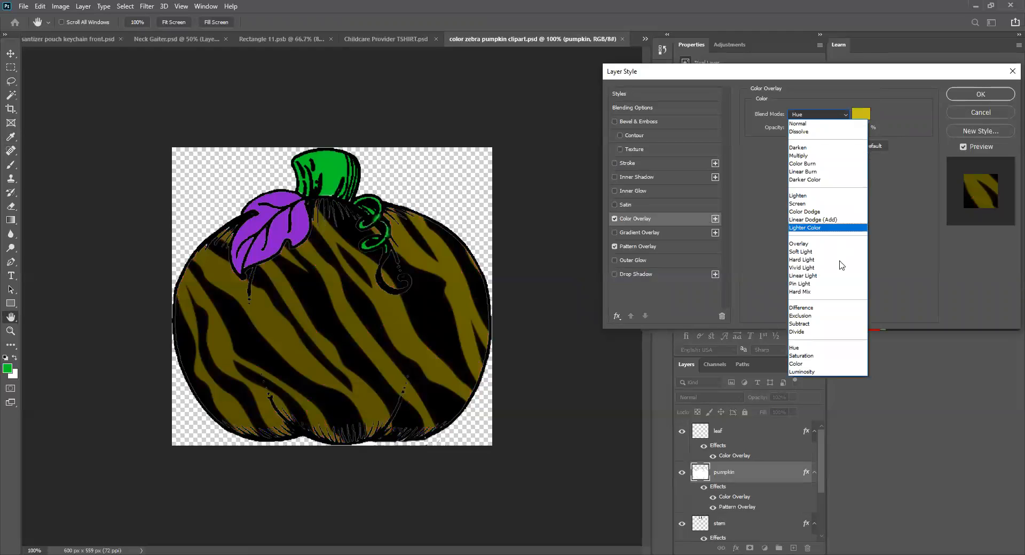
pyautogui.click(816, 359)
pyautogui.click(822, 109)
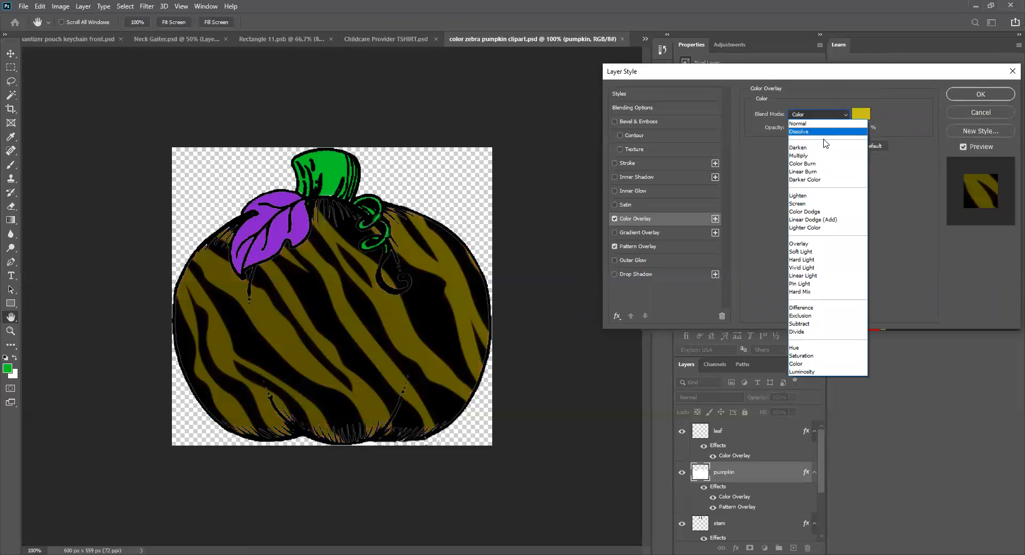
pyautogui.click(812, 166)
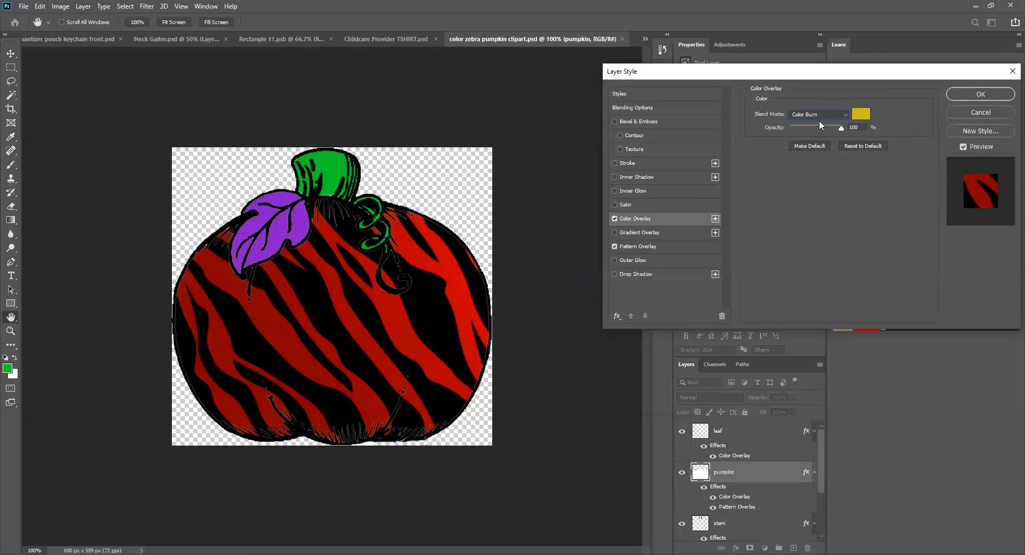
pyautogui.click(959, 113)
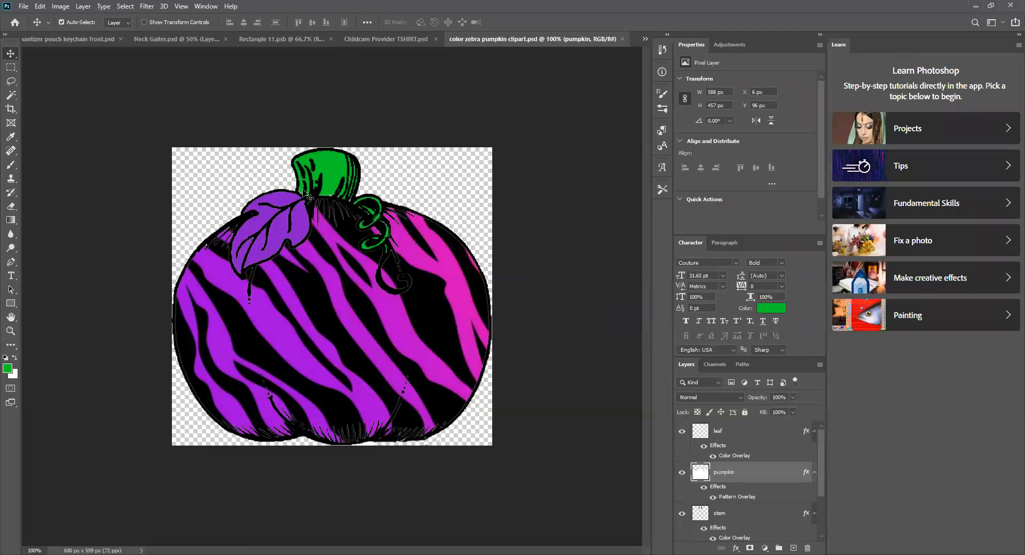
# Add a Gradient Overlay to the leaf layer using the Red_06 preset from the Reds group
pyautogui.click(282, 238)
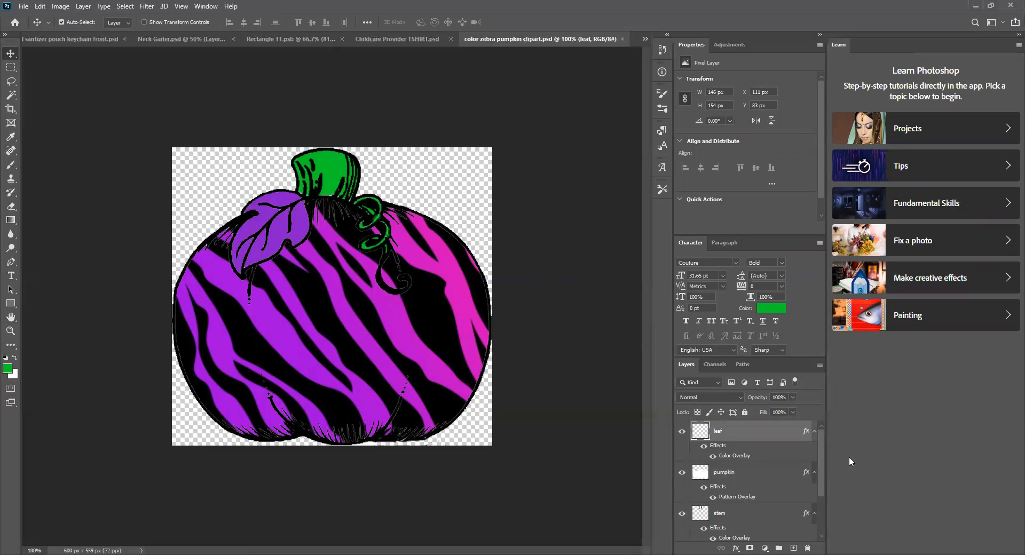
pyautogui.click(736, 548)
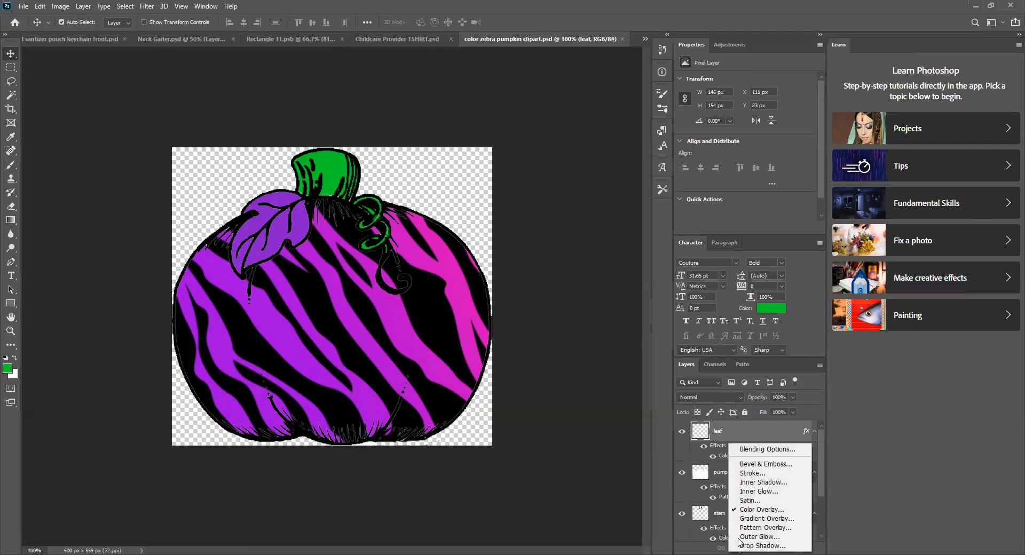
pyautogui.click(766, 520)
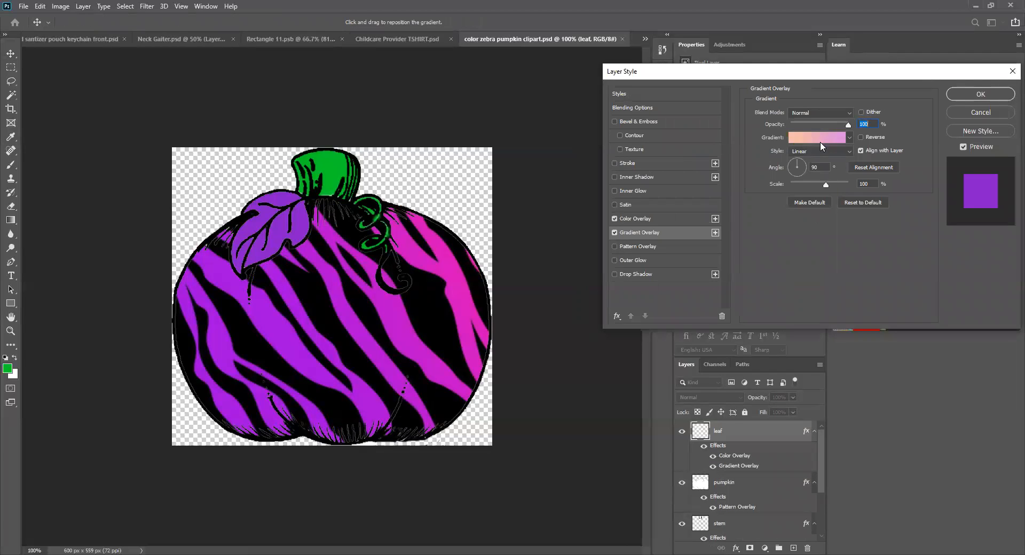
pyautogui.click(820, 142)
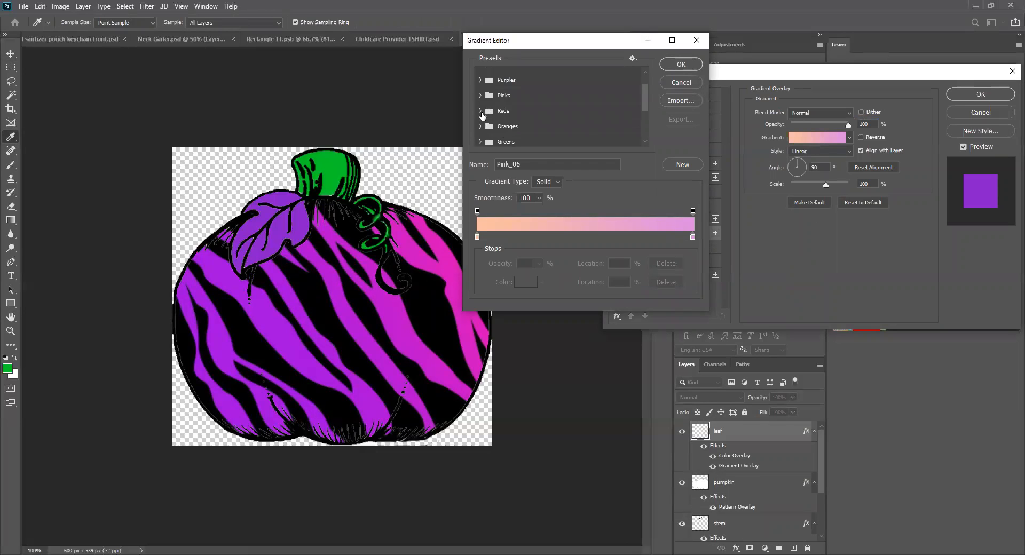
pyautogui.click(480, 111)
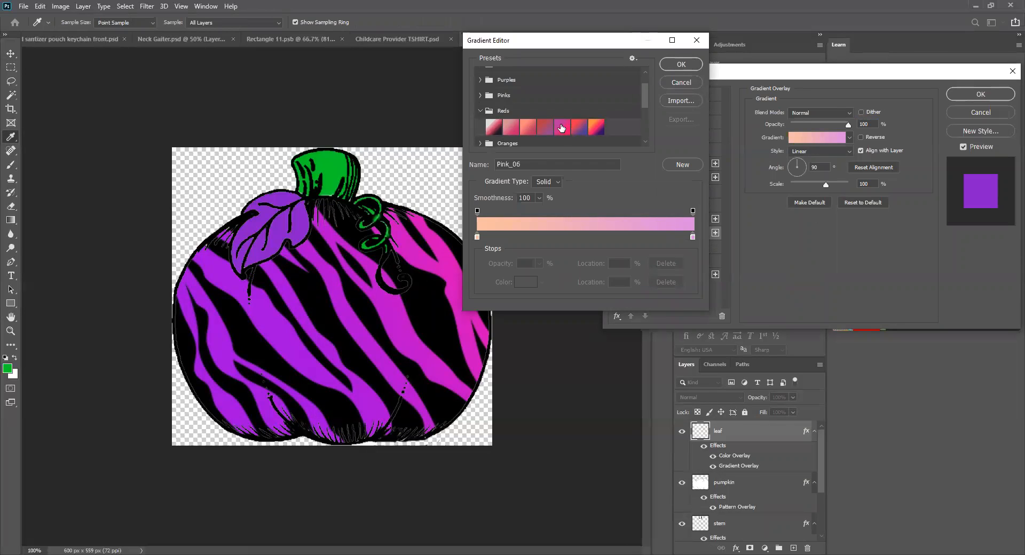
pyautogui.scroll(-2, 561, 127)
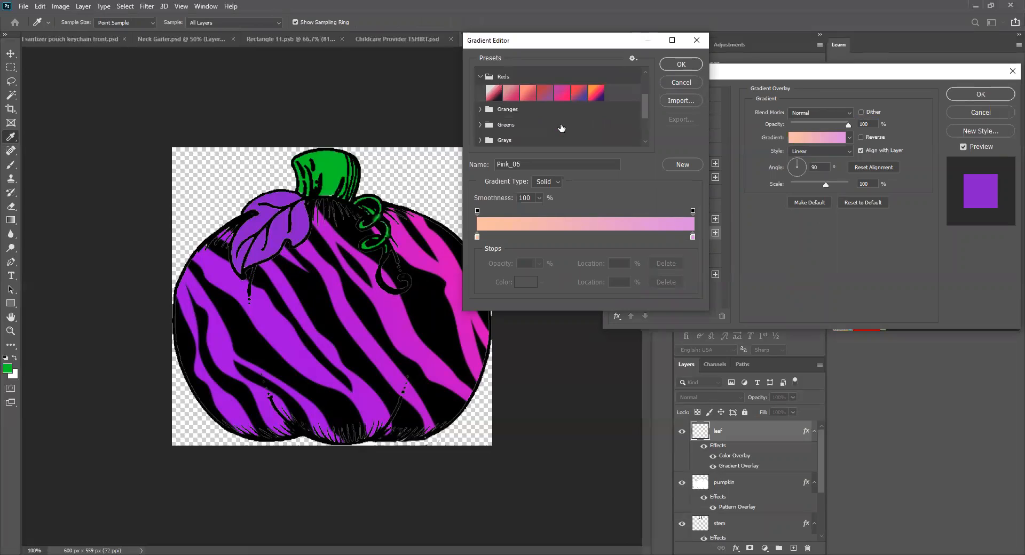
pyautogui.scroll(-2, 561, 129)
pyautogui.scroll(2, 561, 128)
pyautogui.click(580, 94)
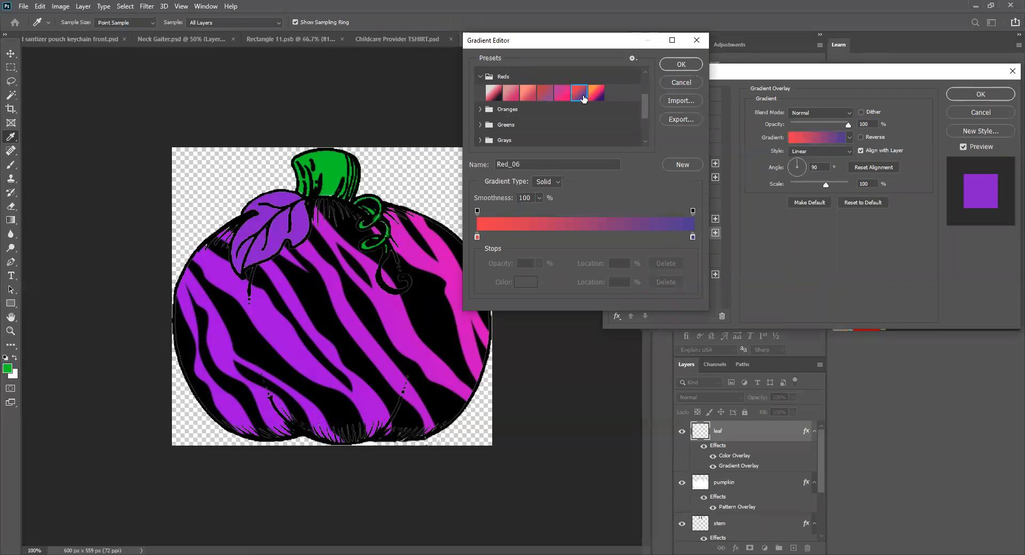
pyautogui.click(681, 65)
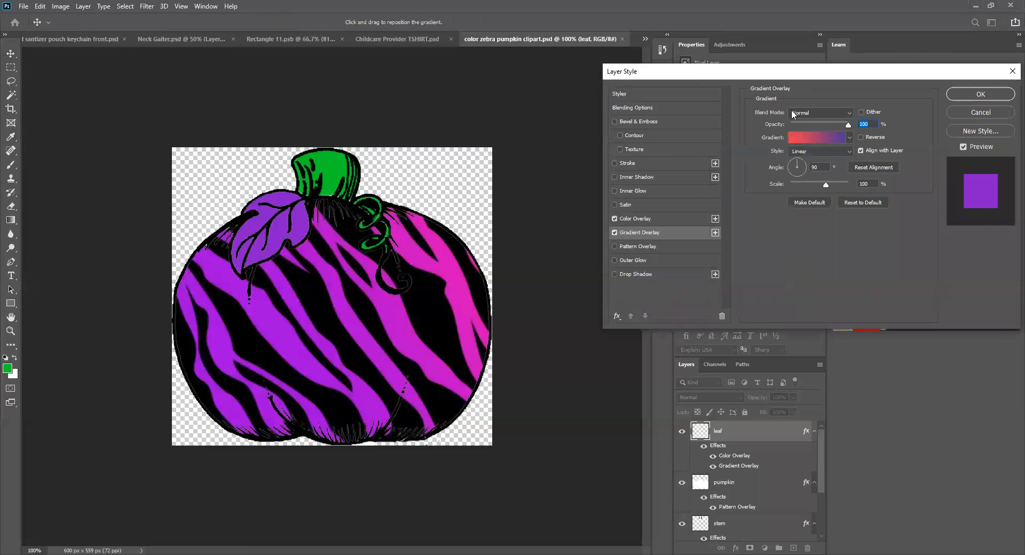
# Try the Hue and Subtract blend modes on the leaf's Gradient Overlay, and cancel the layer style changes
pyautogui.click(823, 114)
pyautogui.click(806, 346)
pyautogui.click(830, 113)
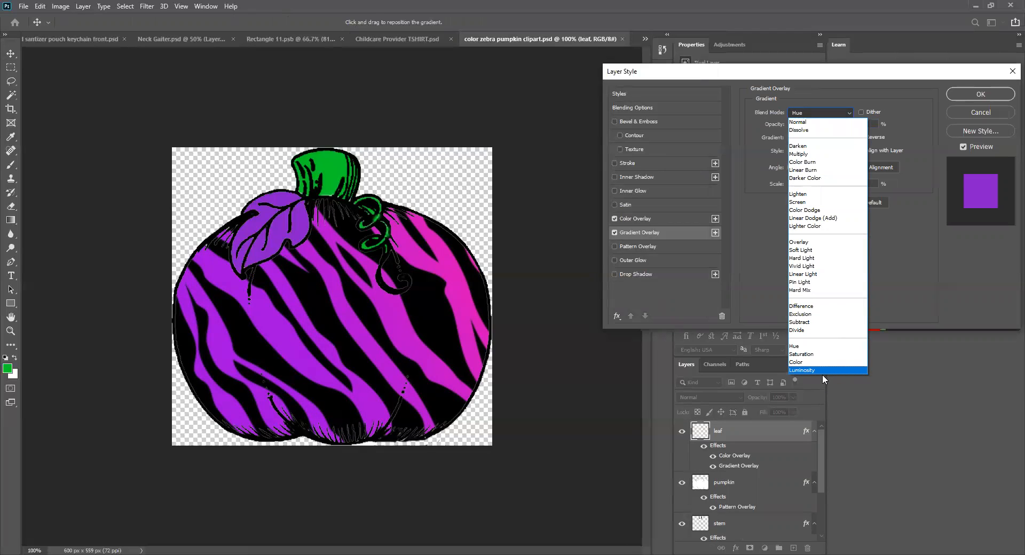
pyautogui.click(811, 321)
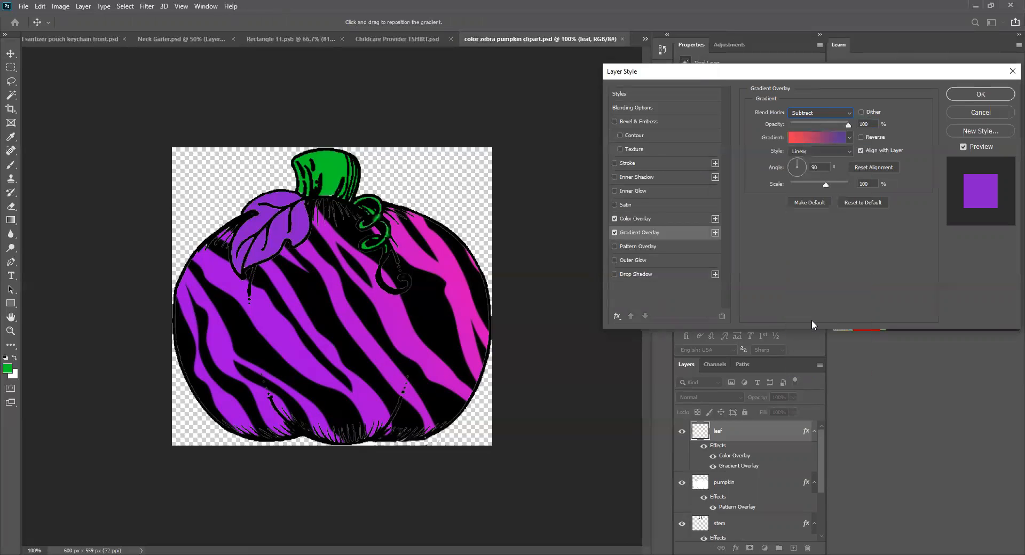
pyautogui.click(964, 113)
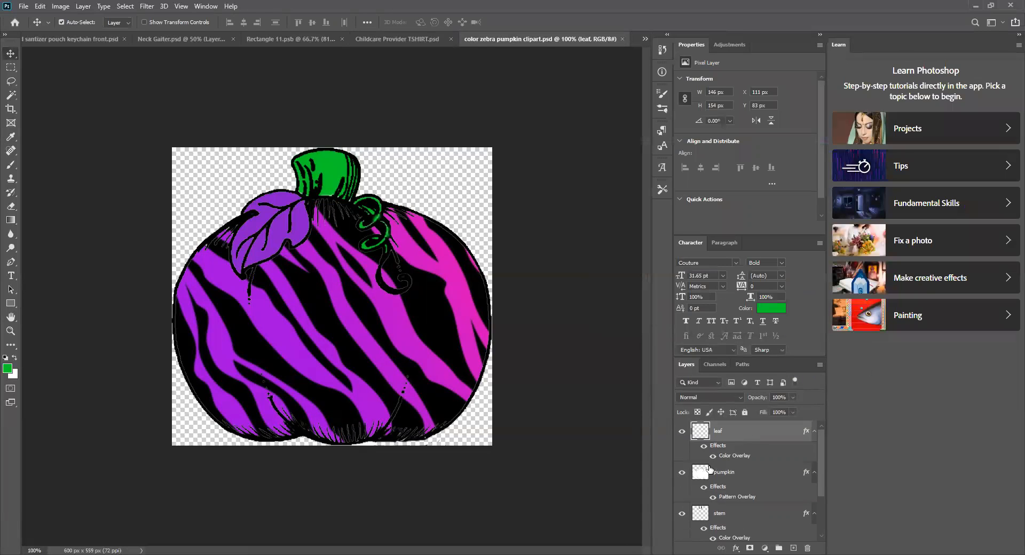
# Hide the leaf layer's Color Overlay effect and add a Gradient Overlay to the layer
pyautogui.click(712, 456)
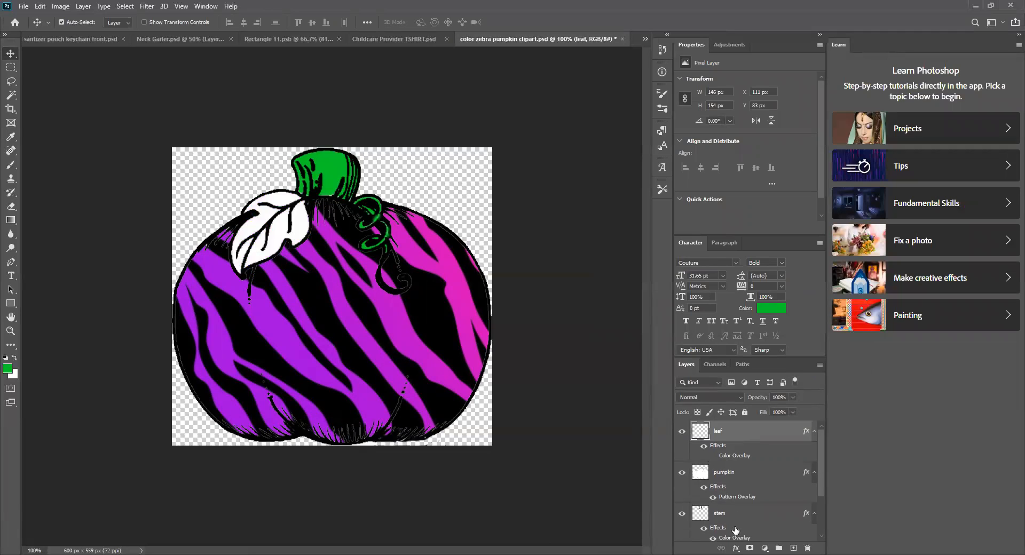
pyautogui.click(735, 546)
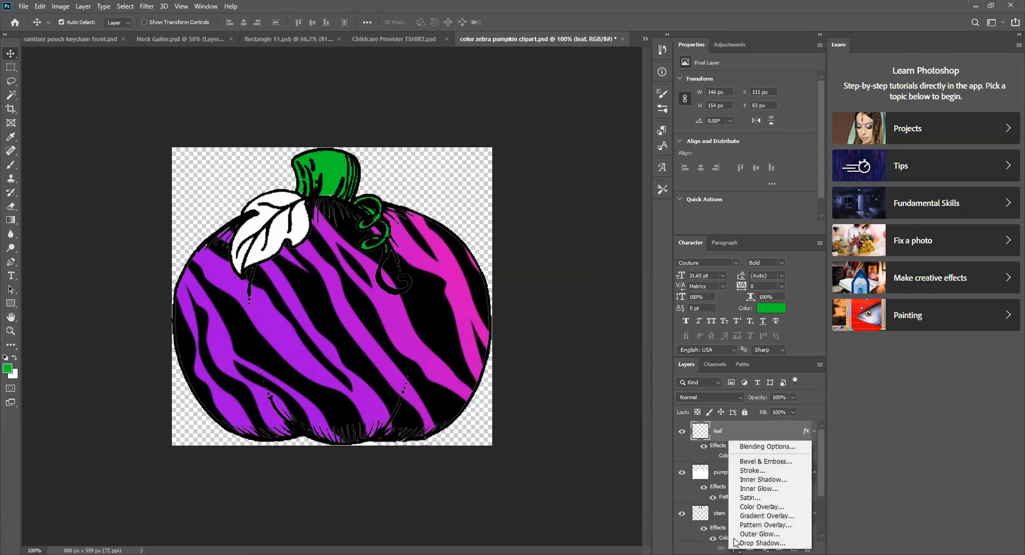
pyautogui.click(762, 519)
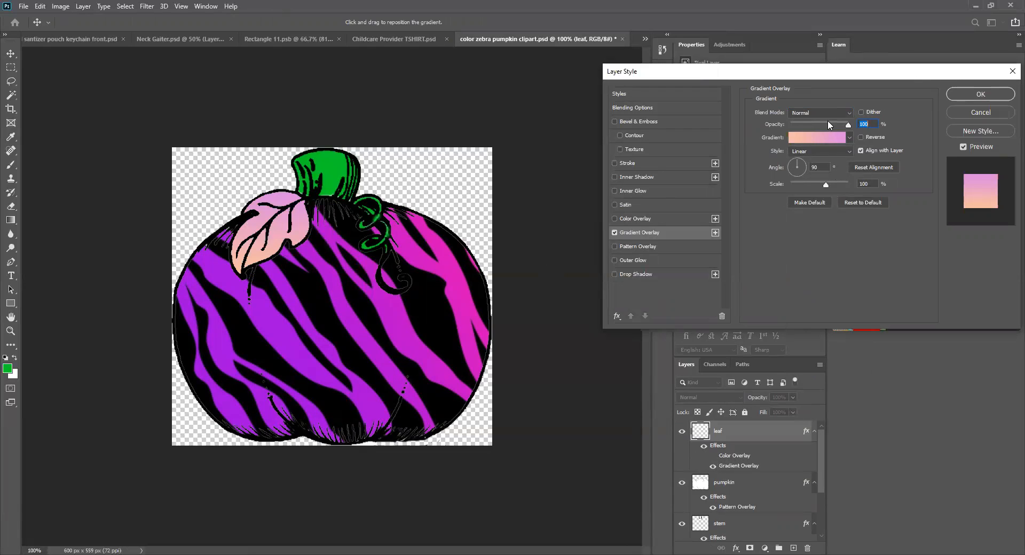
# Open the leaf overlay's gradient for editing and expand the Iridescent preset group
pyautogui.click(816, 138)
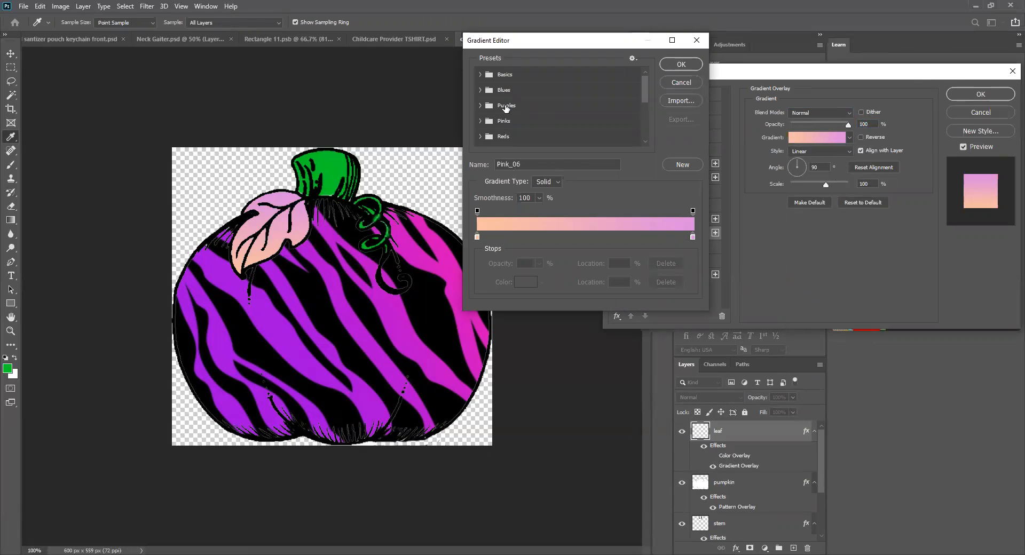
pyautogui.scroll(-1, 543, 126)
pyautogui.scroll(-1, 544, 126)
pyautogui.scroll(-3, 544, 125)
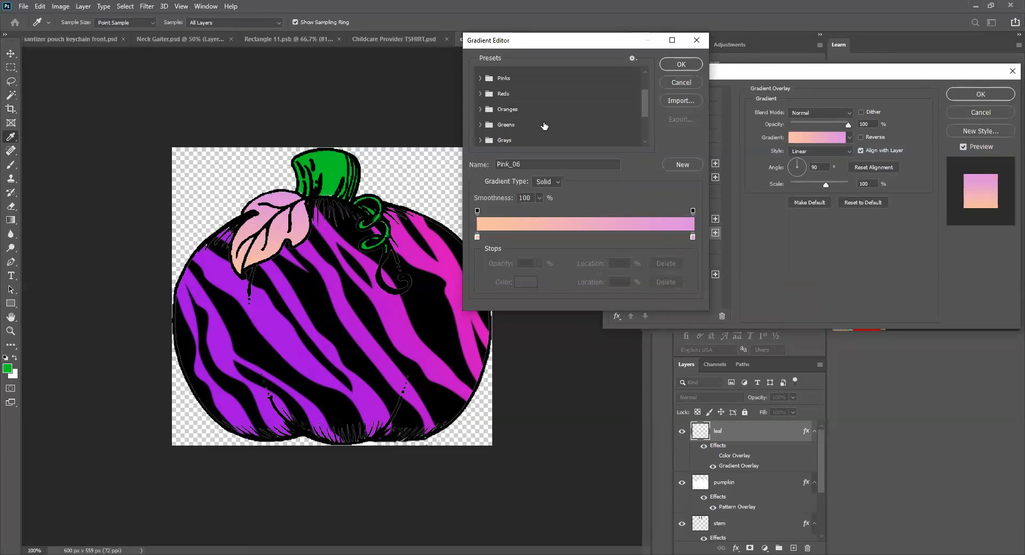
pyautogui.scroll(-2, 515, 136)
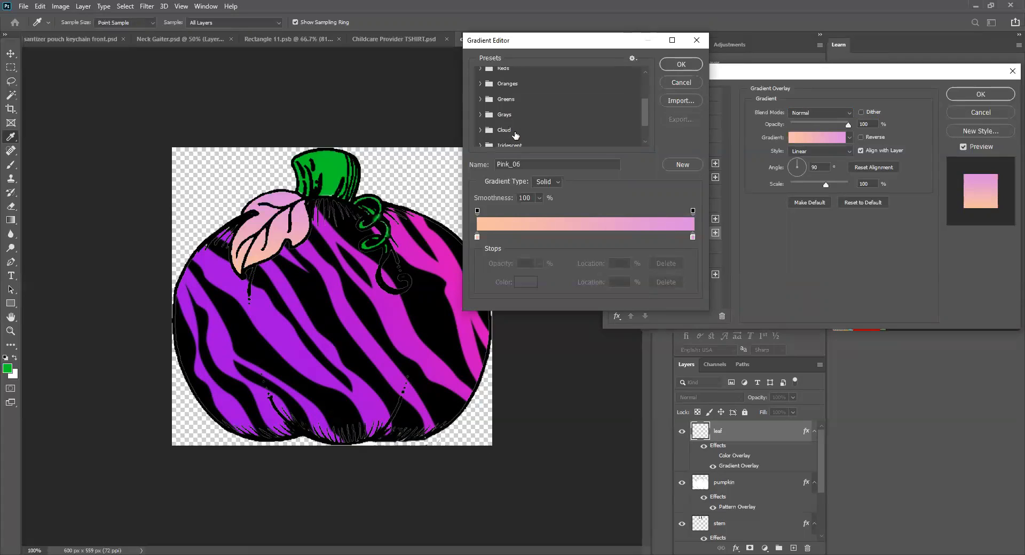
pyautogui.click(480, 128)
pyautogui.scroll(-2, 567, 140)
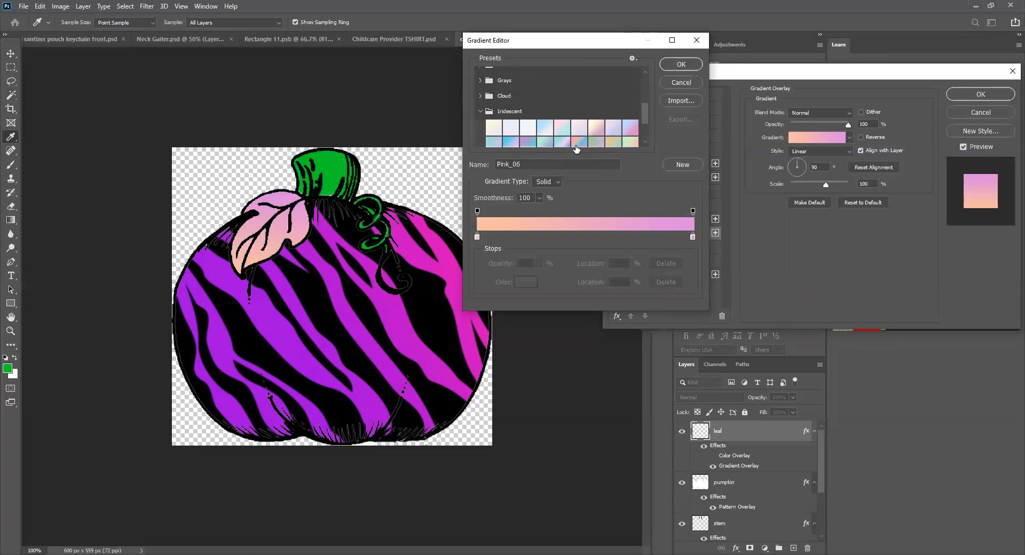
# Try the Iridescent_04, Iridescent_14, Iridescent_18 and Iridescent_11 gradient presets on the leaf
pyautogui.click(546, 118)
pyautogui.click(559, 124)
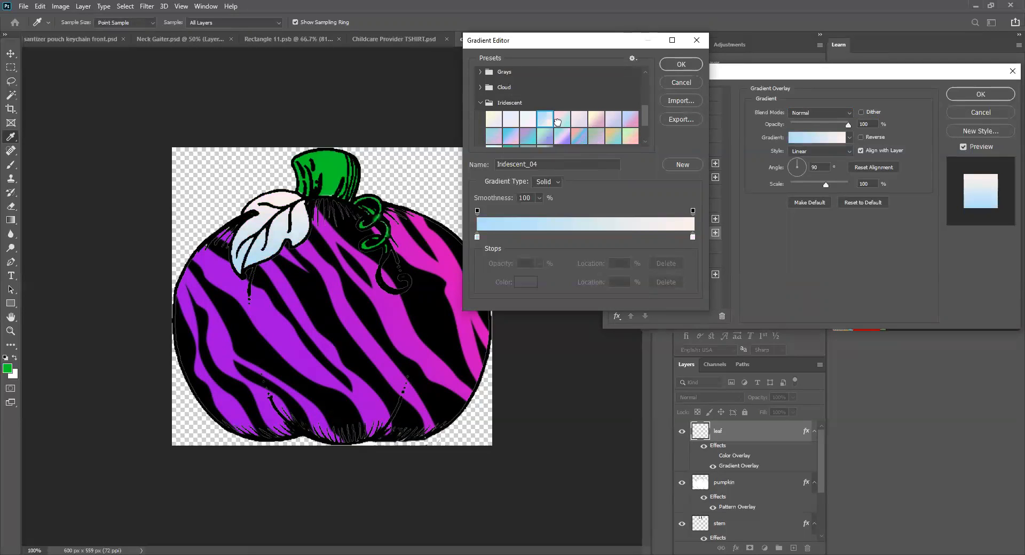
pyautogui.click(562, 135)
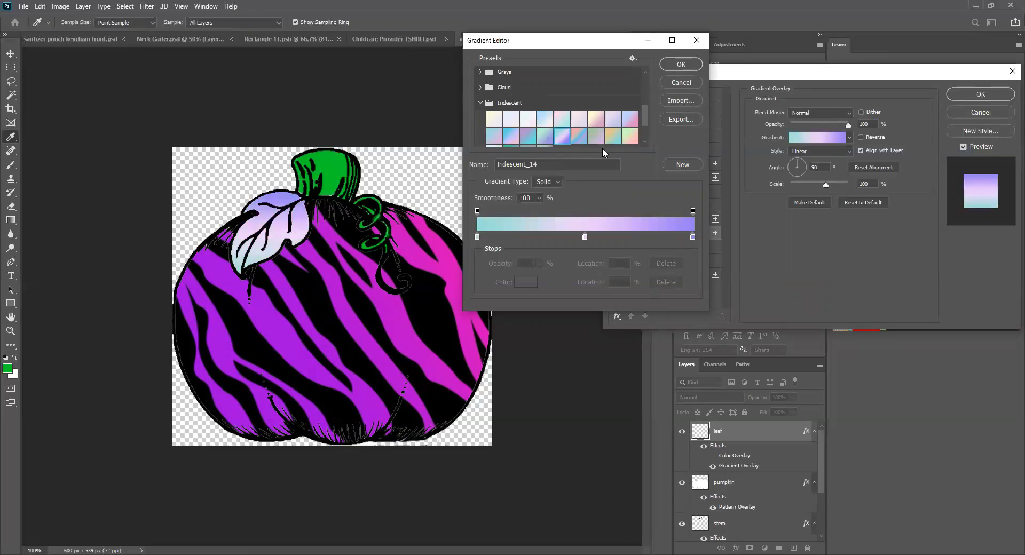
pyautogui.click(630, 135)
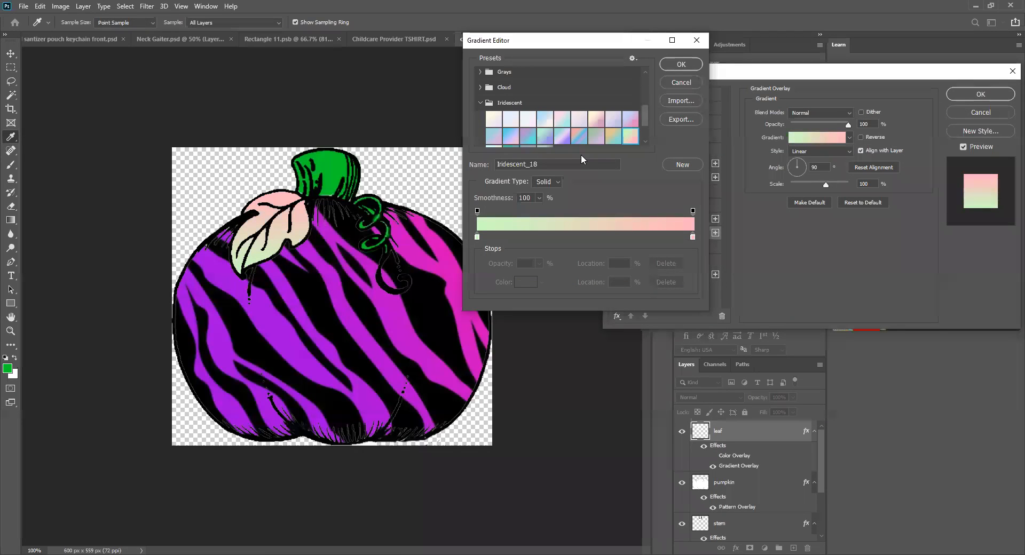
pyautogui.click(511, 137)
pyautogui.scroll(-1, 612, 140)
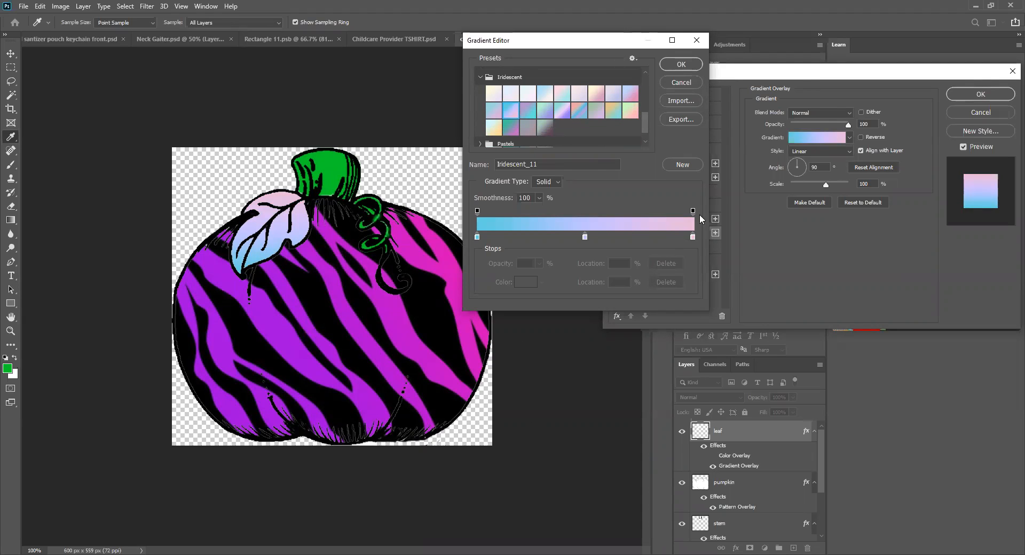
# Choose the Iridescent_20 preset for the leaf's Gradient Overlay and apply the layer style
pyautogui.click(510, 127)
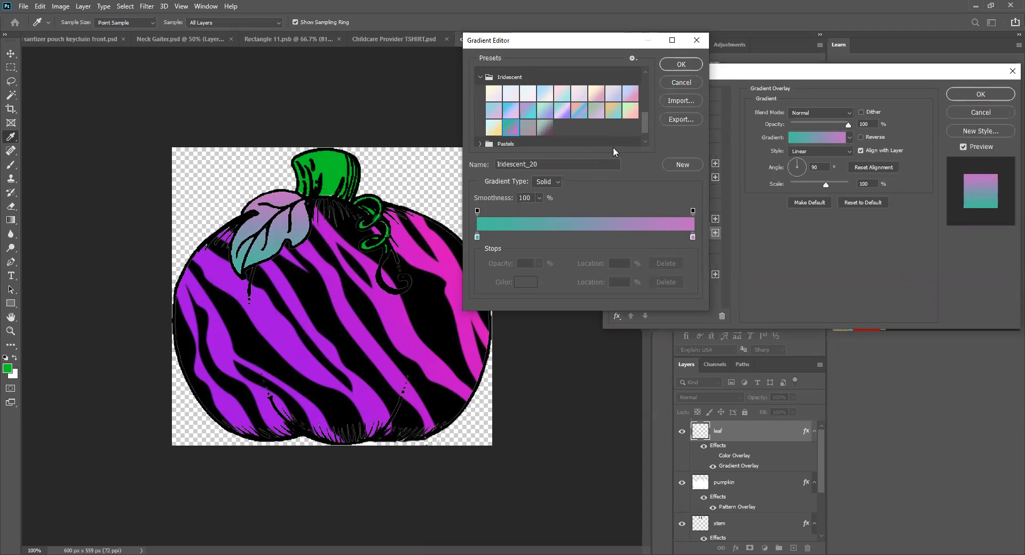
pyautogui.press('Return')
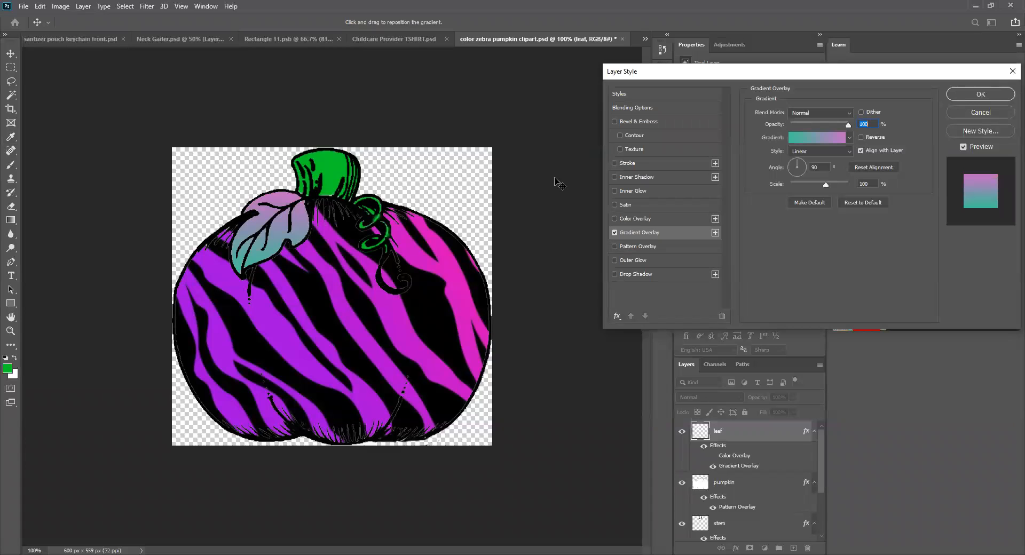
pyautogui.click(988, 95)
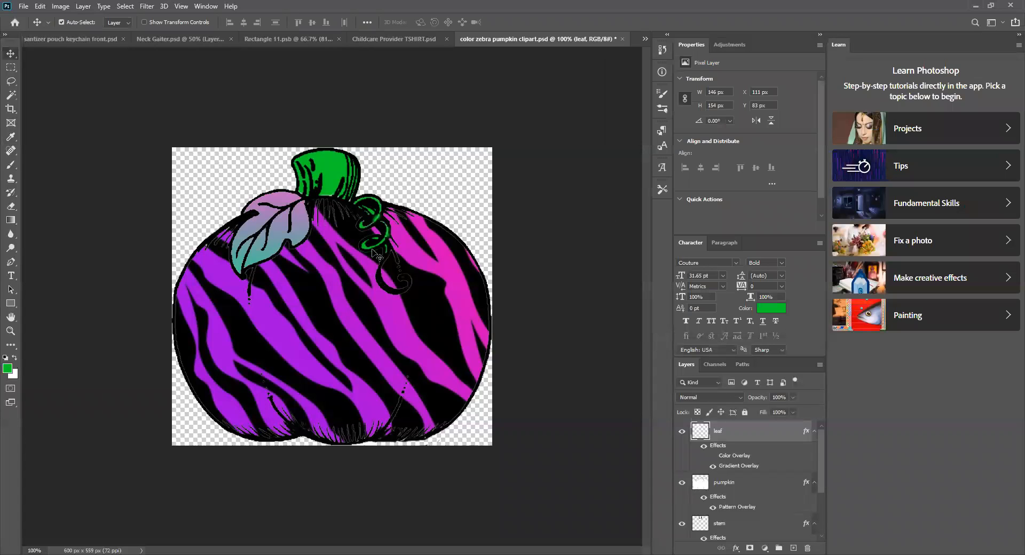